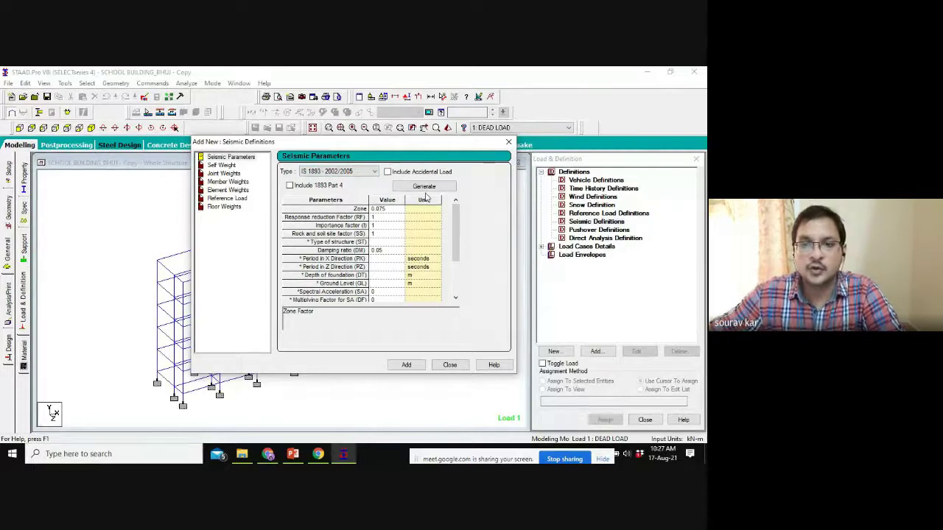
Open the IS 1893 seismic parameter generator, then switch to PowerPoint and present the Lateral Force Procedure slide.
{"action": "left_click", "coordinate": [416, 187]}
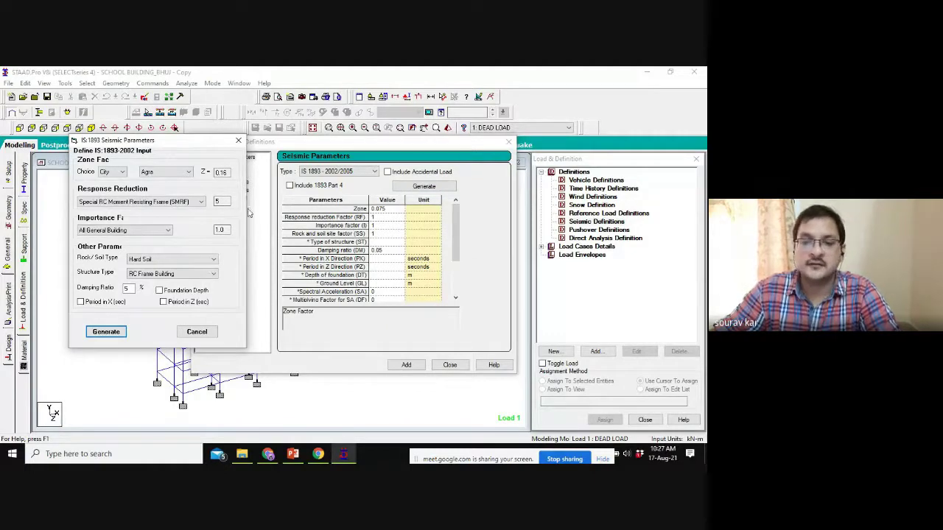
{"action": "left_click", "coordinate": [292, 451]}
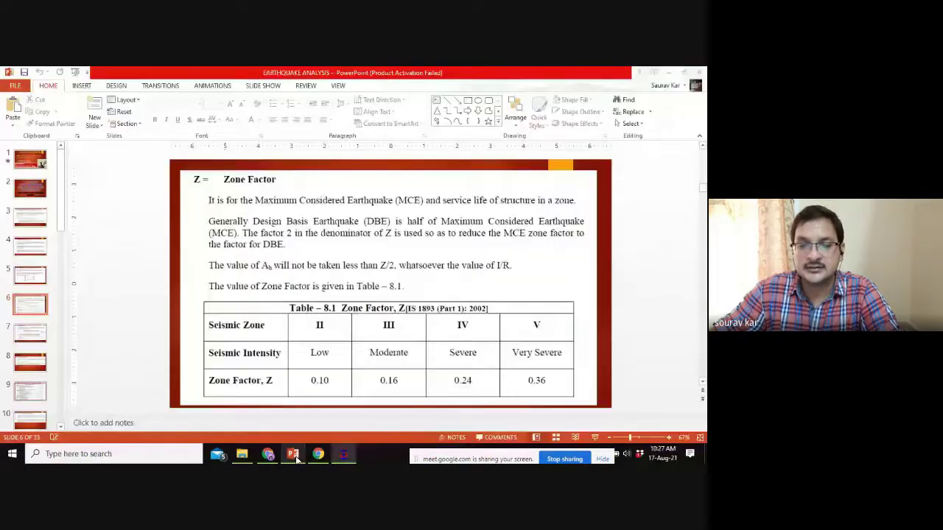
{"action": "left_click", "coordinate": [34, 273]}
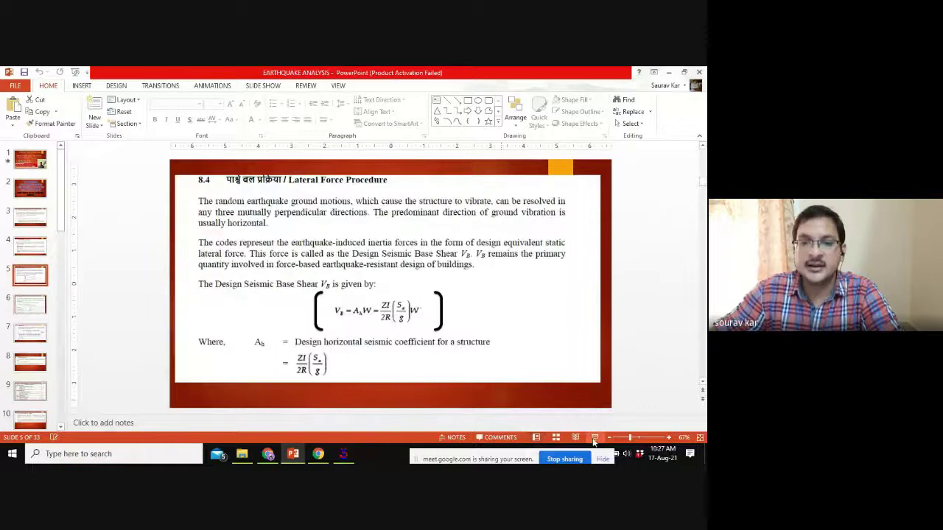
{"action": "left_click", "coordinate": [595, 437]}
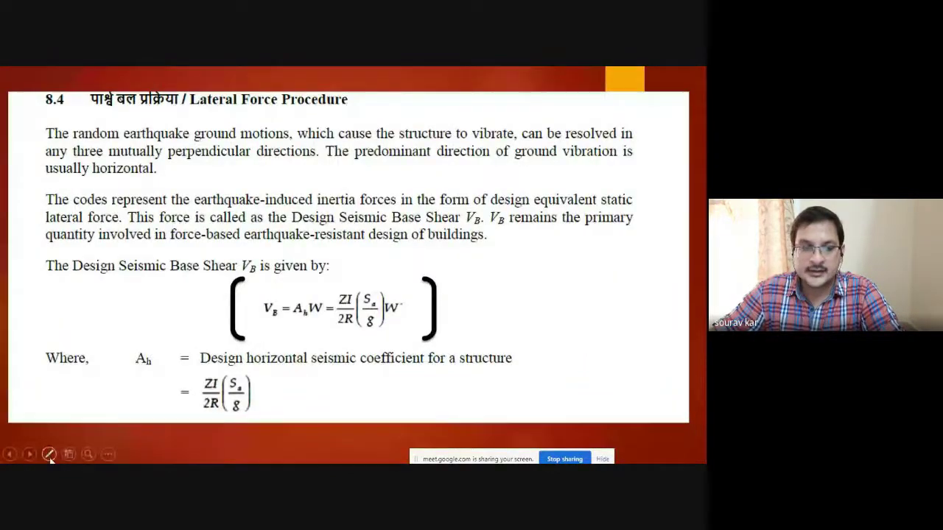
Circle the ZI/2R (Sa/g) term of the design seismic base shear formula with the Pen tool and draw a check mark above it.
{"action": "left_click", "coordinate": [49, 453]}
{"action": "left_click", "coordinate": [35, 357]}
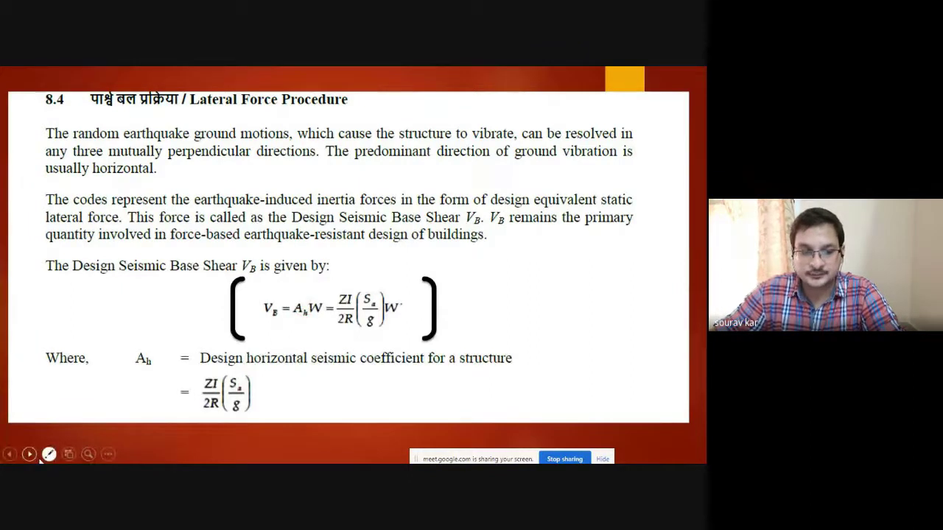
{"action": "left_click", "coordinate": [49, 454]}
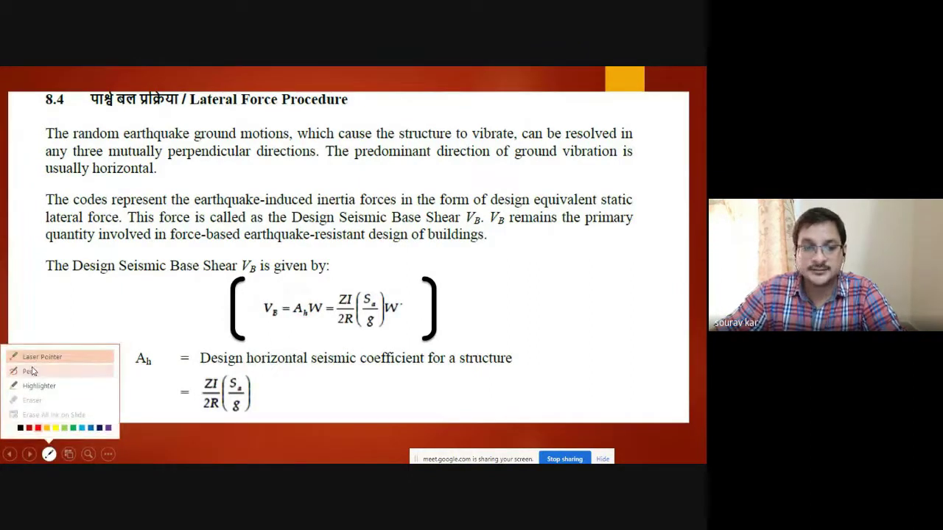
{"action": "left_click", "coordinate": [30, 371]}
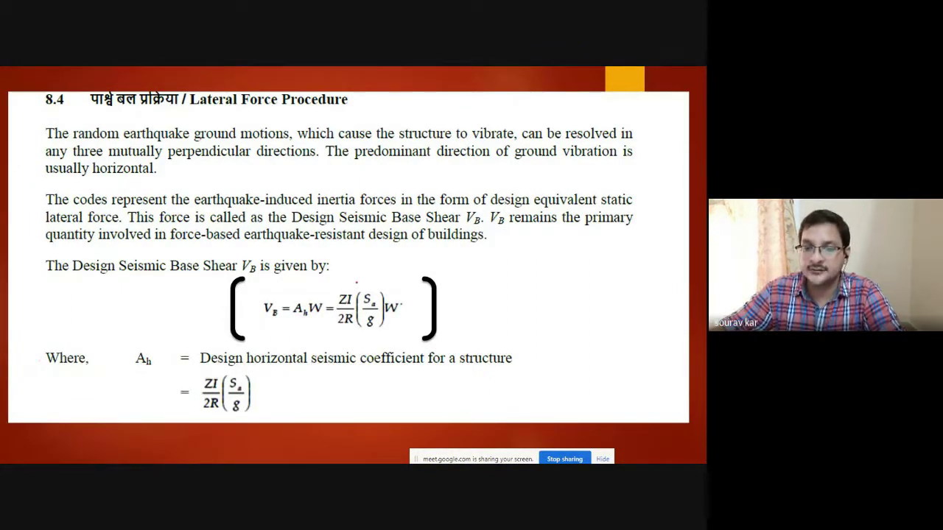
{"action": "mouse_move", "coordinate": [356, 281]}
{"action": "left_mouse_down"}
{"action": "mouse_move", "coordinate": [333, 294]}
{"action": "mouse_move", "coordinate": [335, 323]}
{"action": "mouse_move", "coordinate": [348, 335]}
{"action": "mouse_move", "coordinate": [382, 333]}
{"action": "left_mouse_up"}
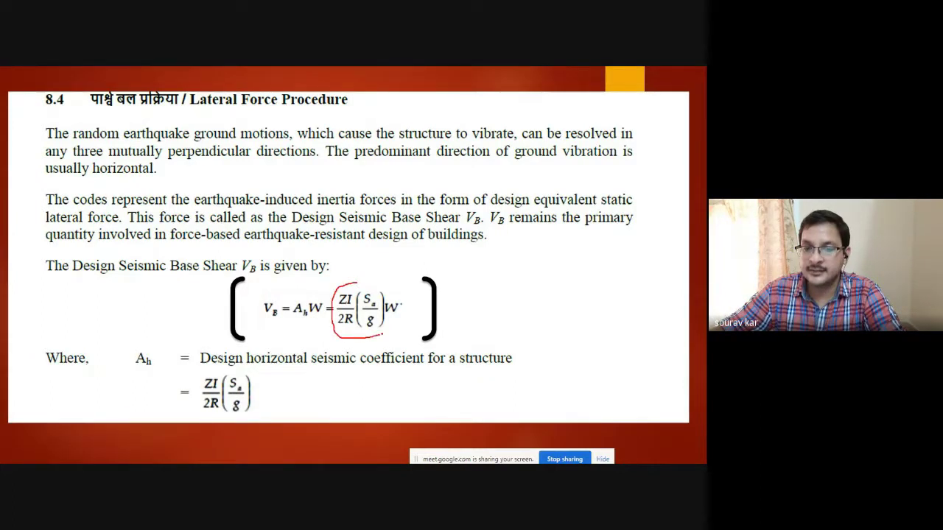
{"action": "left_click_drag", "start_coordinate": [372, 282], "coordinate": [349, 282]}
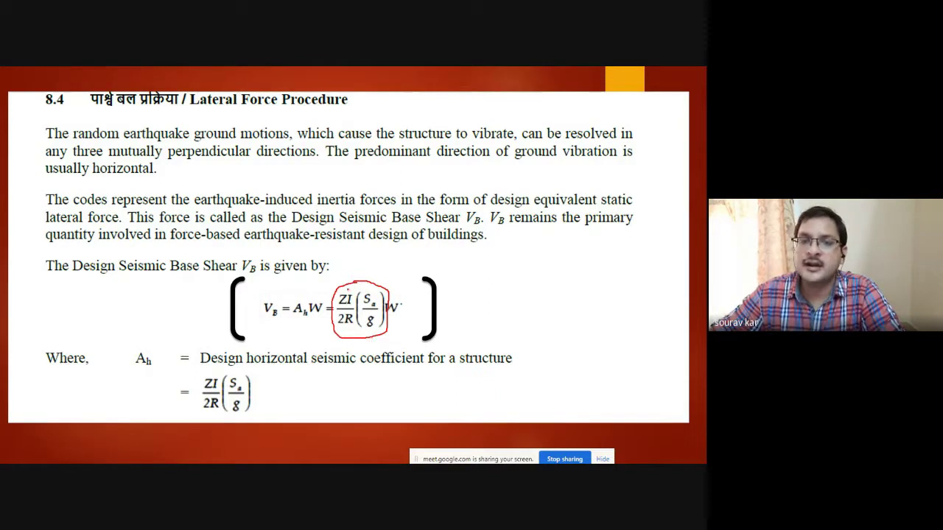
{"action": "left_click_drag", "start_coordinate": [350, 273], "coordinate": [374, 262]}
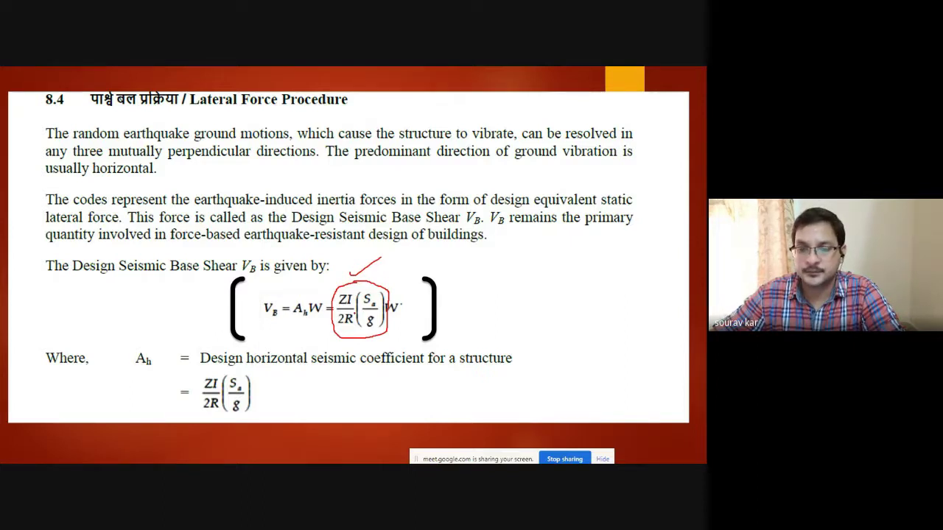
End the slide show discarding the ink annotations, and switch back to STAAD.Pro to dismiss the IS 1893 parameter generator.
{"action": "key", "text": "Escape"}
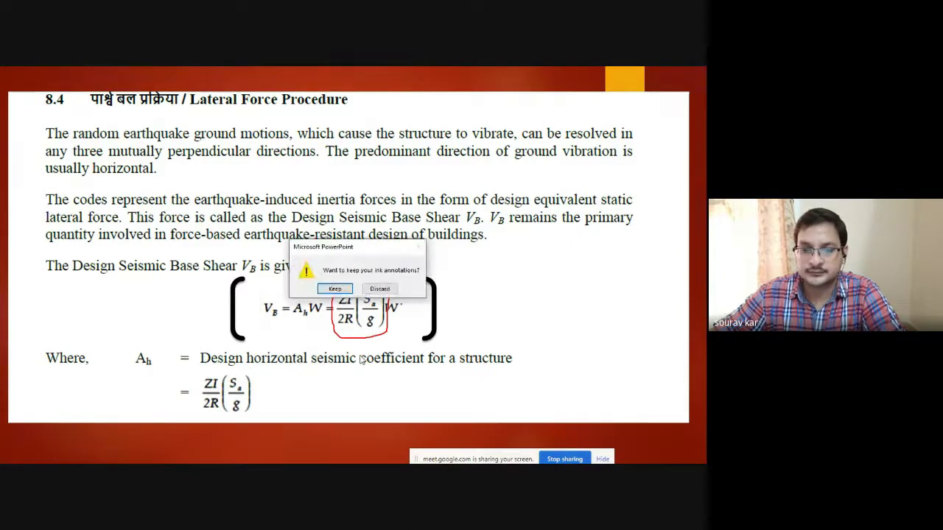
{"action": "left_click", "coordinate": [381, 290]}
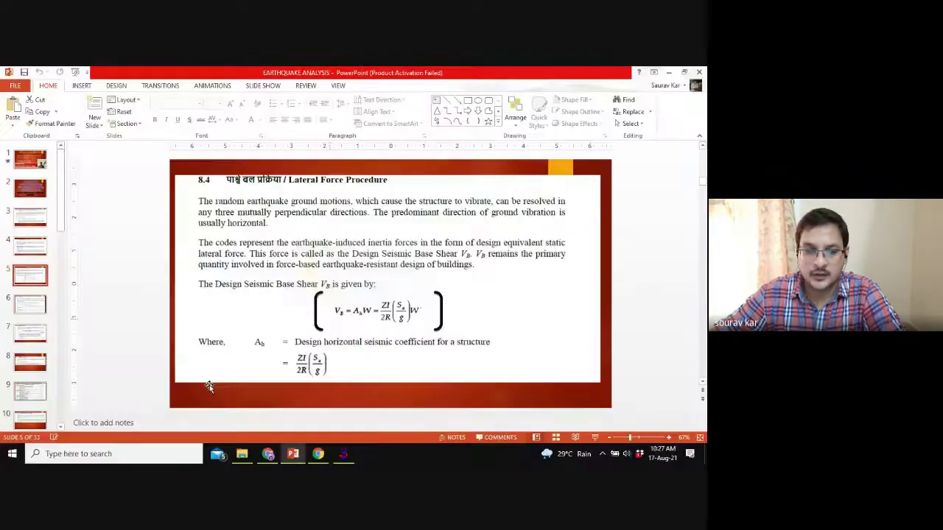
{"action": "left_click", "coordinate": [343, 453]}
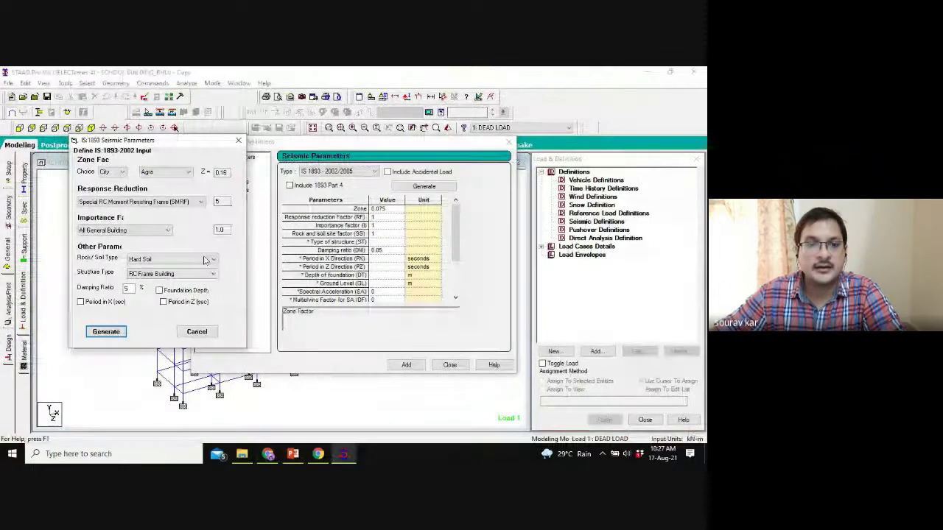
{"action": "left_click", "coordinate": [238, 140]}
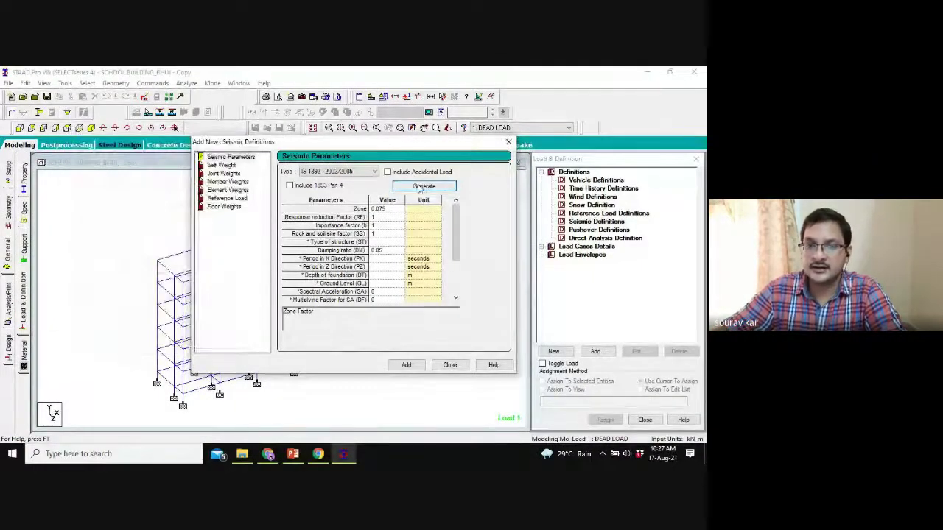
Open the IS 1893 seismic parameter generator and base the zone factor on Zone.
{"action": "left_click", "coordinate": [423, 186]}
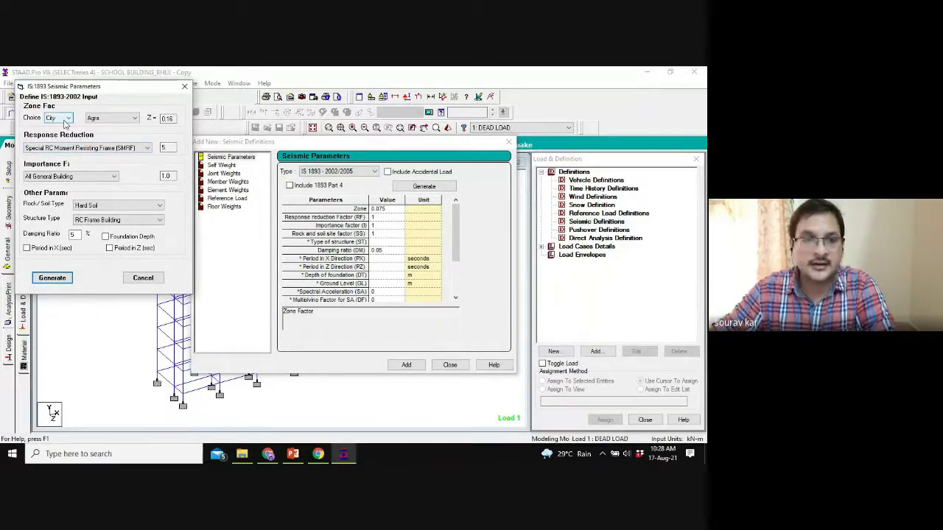
{"action": "left_click", "coordinate": [66, 119]}
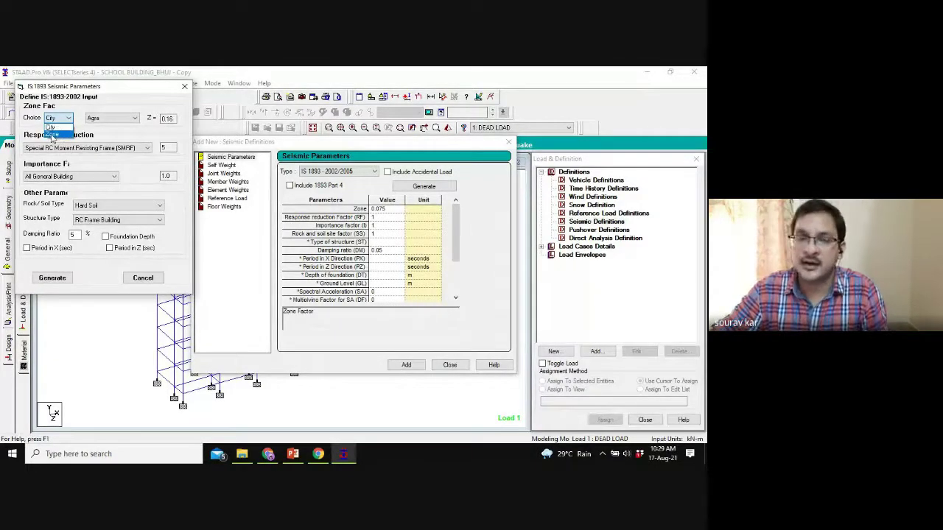
{"action": "left_click", "coordinate": [54, 136]}
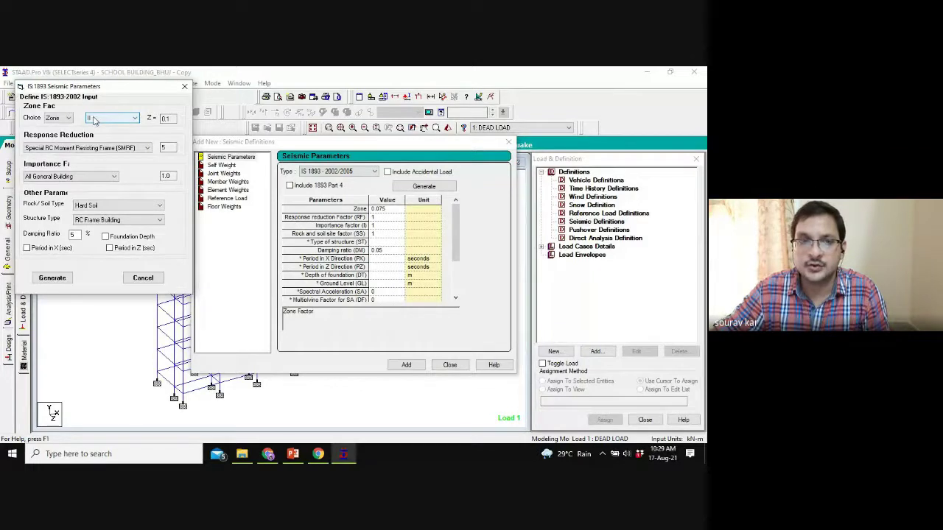
Base the zone factor on City and select Bhuj.
{"action": "left_click", "coordinate": [58, 118]}
{"action": "left_click", "coordinate": [55, 127]}
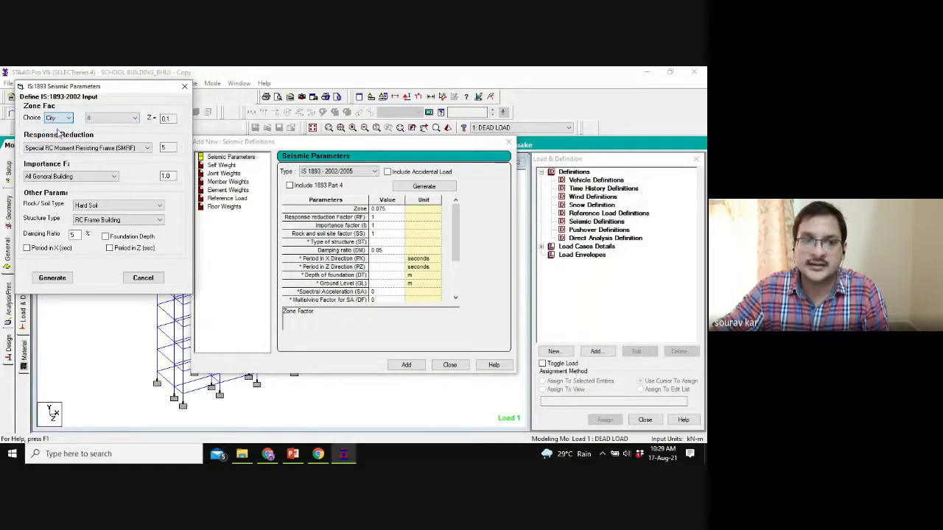
{"action": "left_click", "coordinate": [92, 118]}
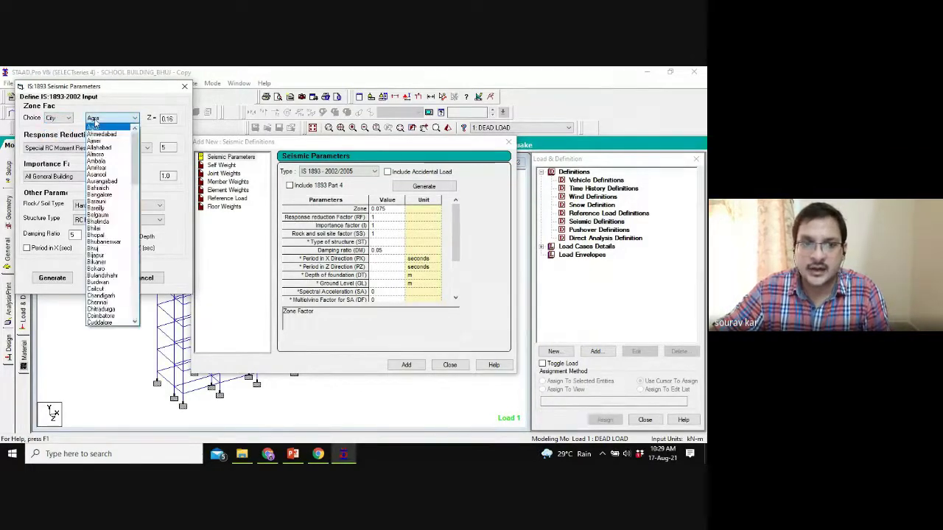
{"action": "left_click", "coordinate": [93, 248]}
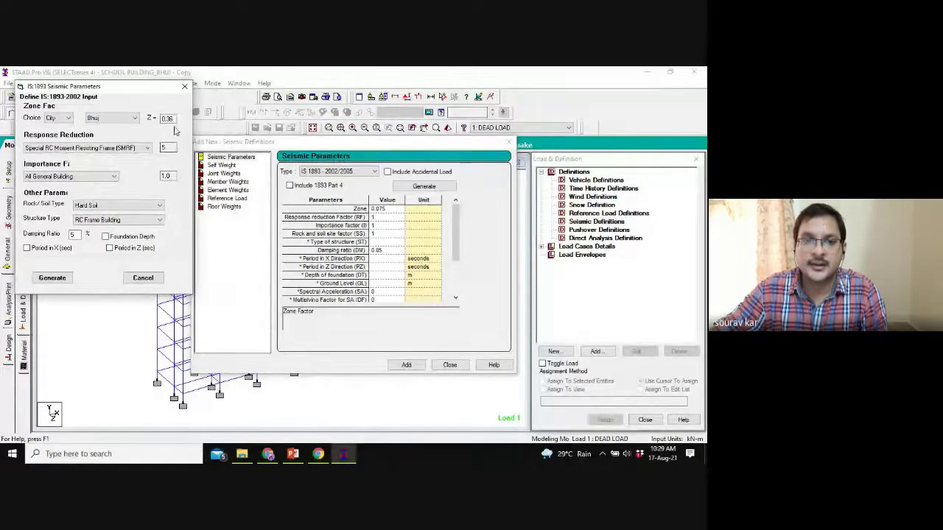
{"action": "double_click", "coordinate": [169, 119]}
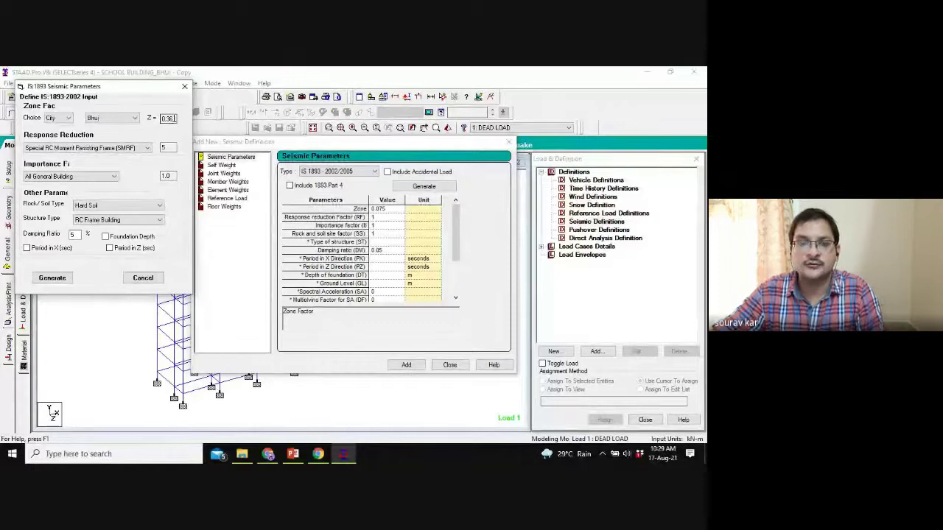
Base the zone factor on Zone again and select seismic zone V.
{"action": "left_click", "coordinate": [63, 119]}
{"action": "left_click", "coordinate": [59, 134]}
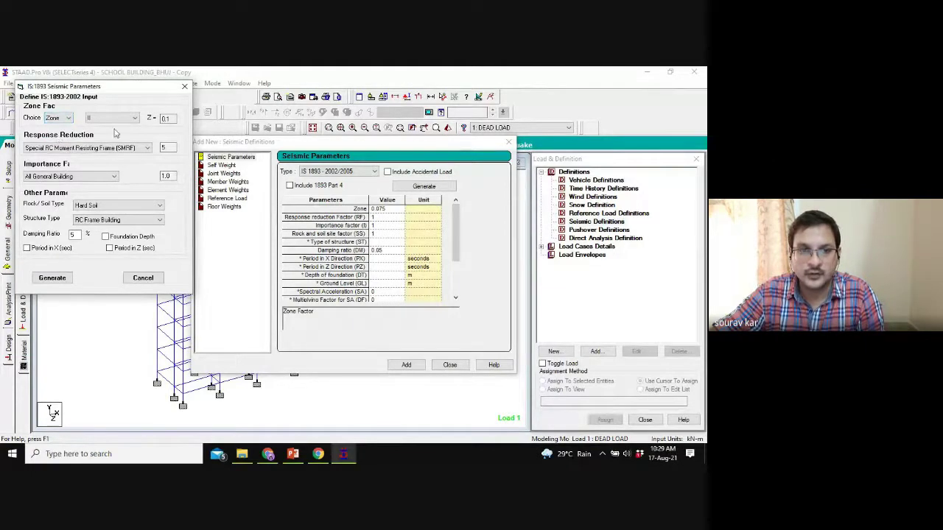
{"action": "left_click", "coordinate": [112, 119]}
{"action": "left_click", "coordinate": [110, 140]}
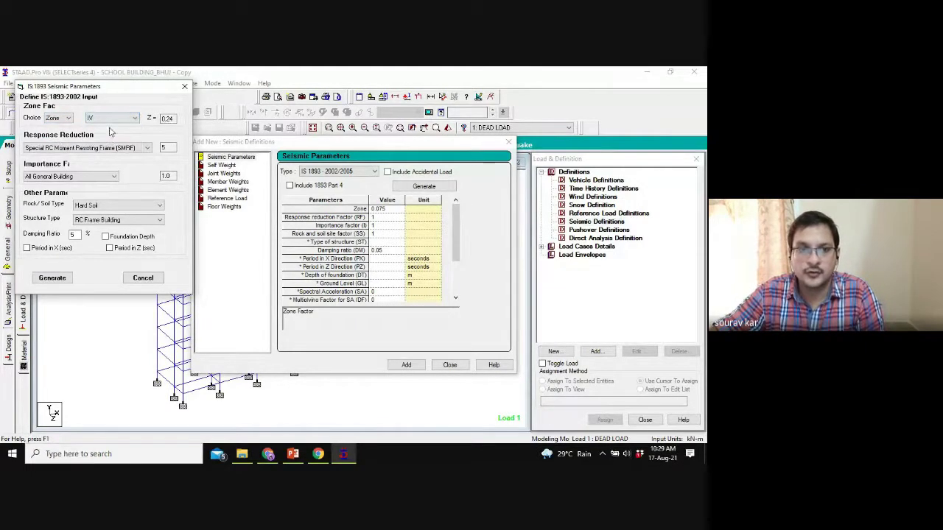
{"action": "left_click", "coordinate": [112, 118]}
{"action": "left_click", "coordinate": [100, 149]}
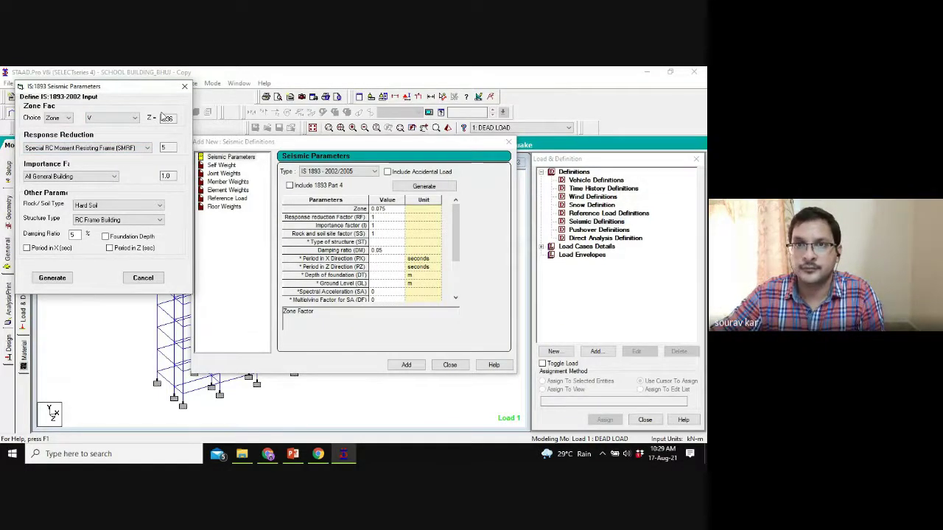
{"action": "left_click", "coordinate": [123, 122]}
{"action": "left_click", "coordinate": [107, 151]}
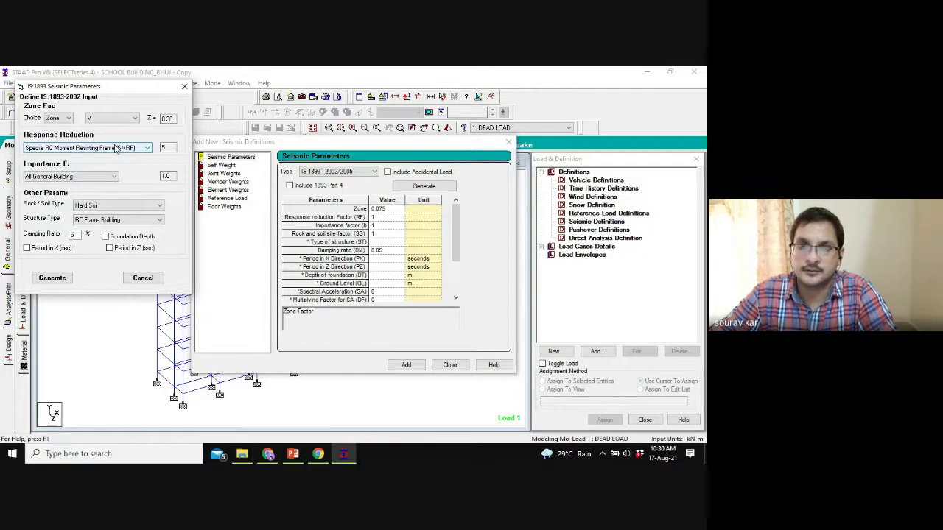
Try Ordinary RC Moment Resisting Frame (OMRF) for response reduction and revert to Special RC Moment Resisting Frame (SMRF).
{"action": "left_click", "coordinate": [92, 149]}
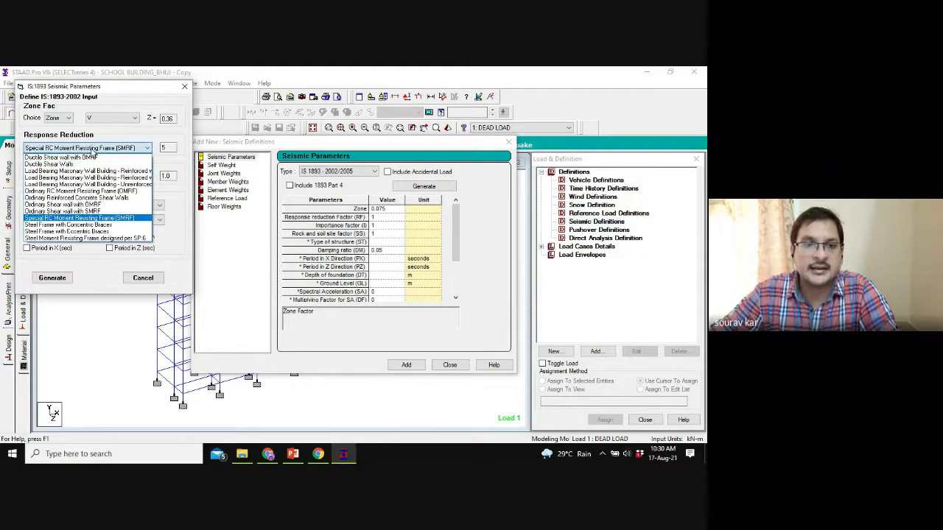
{"action": "left_click", "coordinate": [92, 148]}
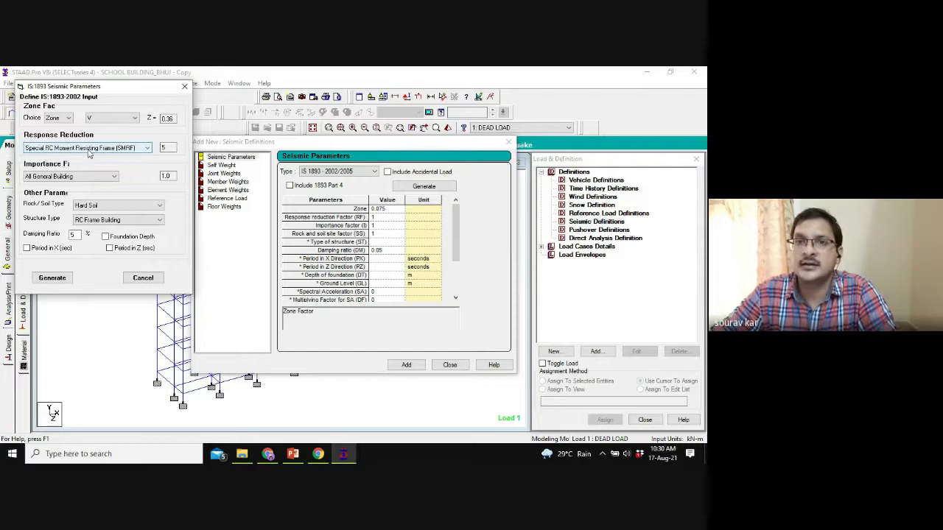
{"action": "left_click", "coordinate": [88, 148]}
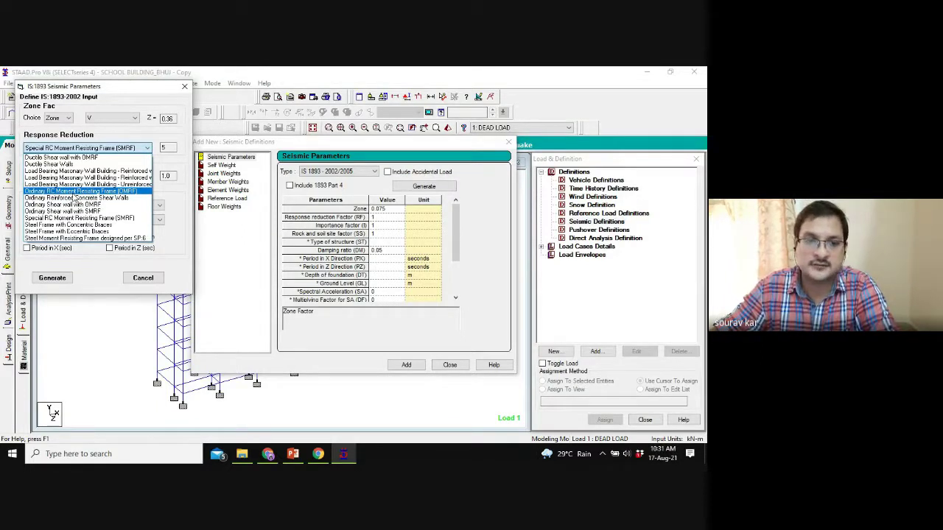
{"action": "left_click", "coordinate": [74, 191]}
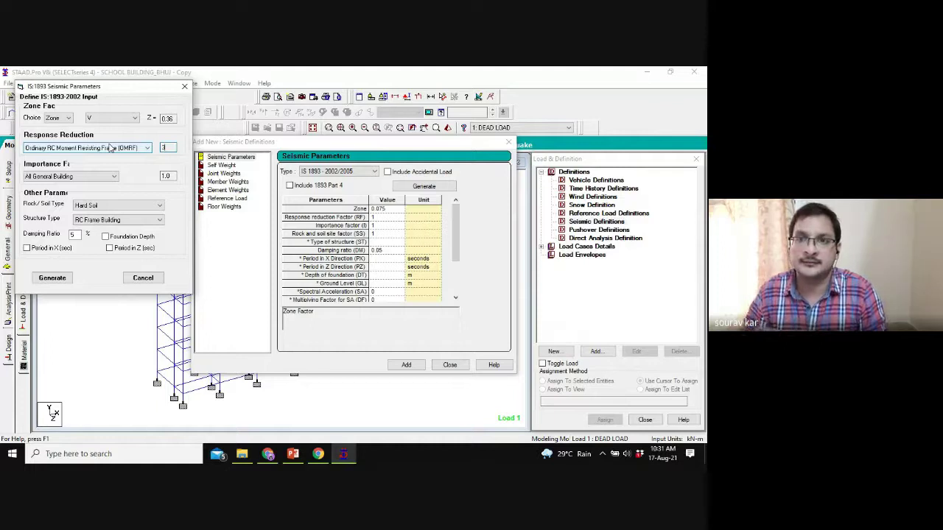
{"action": "left_click", "coordinate": [118, 148]}
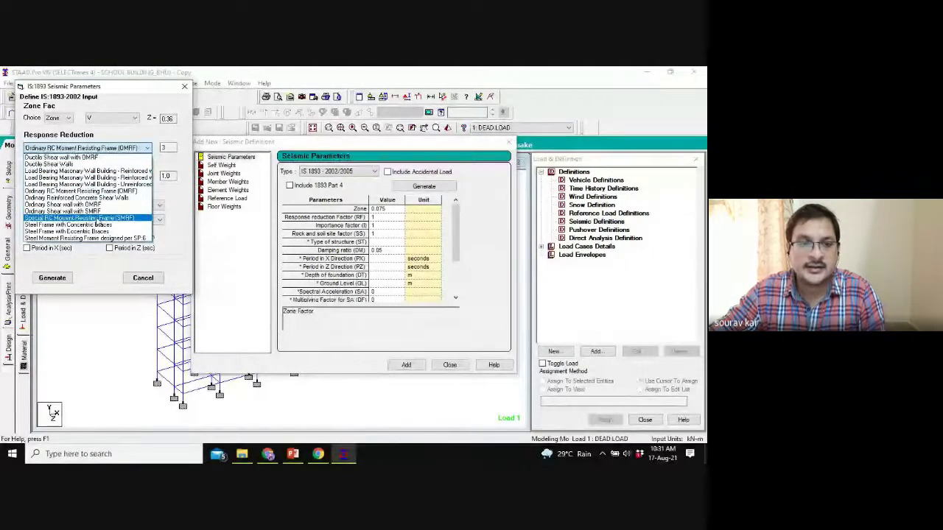
{"action": "left_click", "coordinate": [96, 218]}
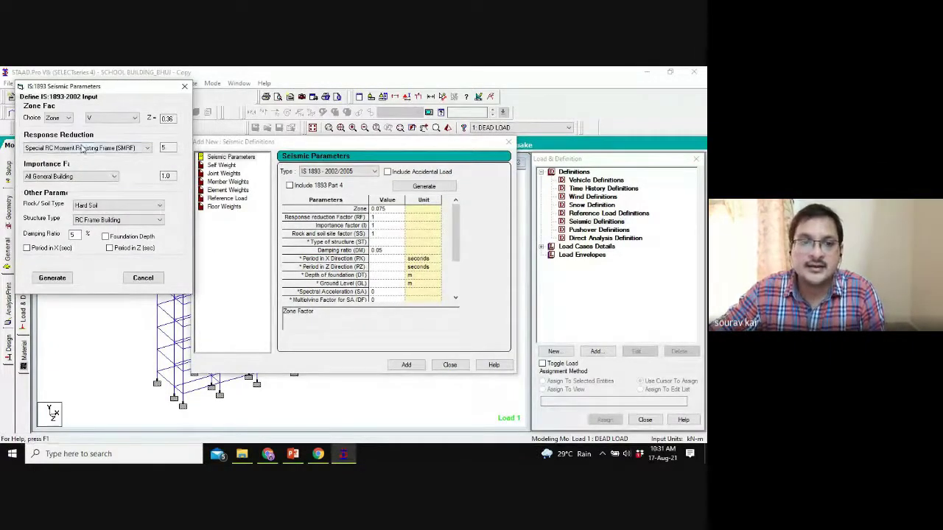
Set the response reduction to Ordinary RC Moment Resisting Frame (OMRF) and choose All General Building for the importance factor.
{"action": "left_click", "coordinate": [85, 147]}
{"action": "left_click", "coordinate": [58, 191]}
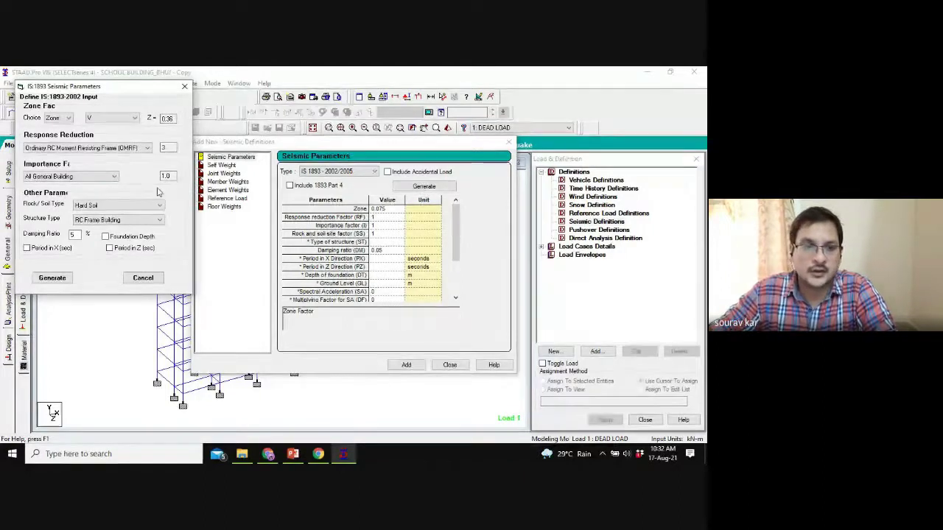
{"action": "left_click", "coordinate": [116, 150]}
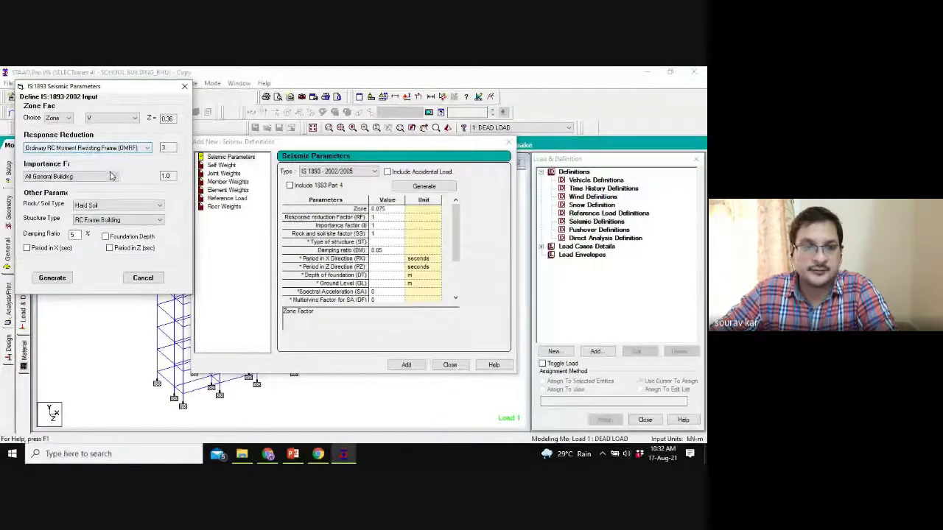
{"action": "left_click", "coordinate": [111, 176]}
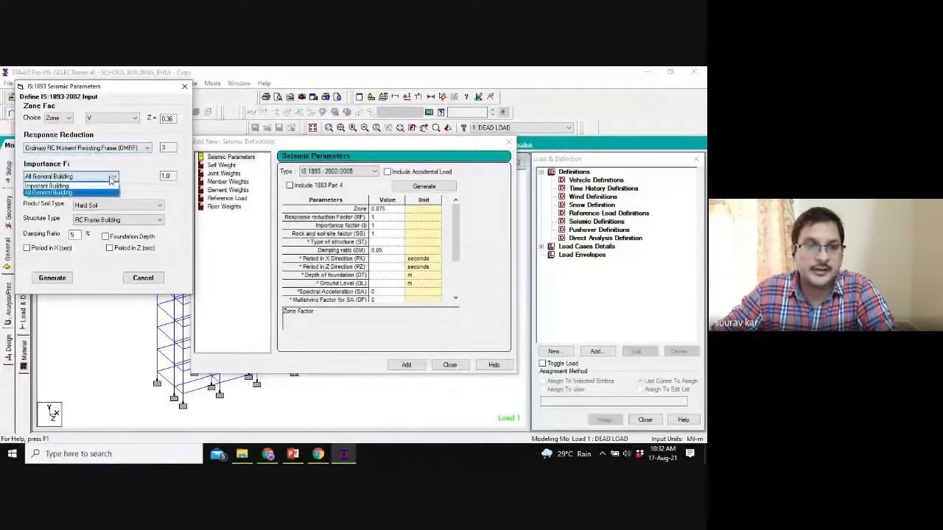
{"action": "left_click", "coordinate": [73, 193]}
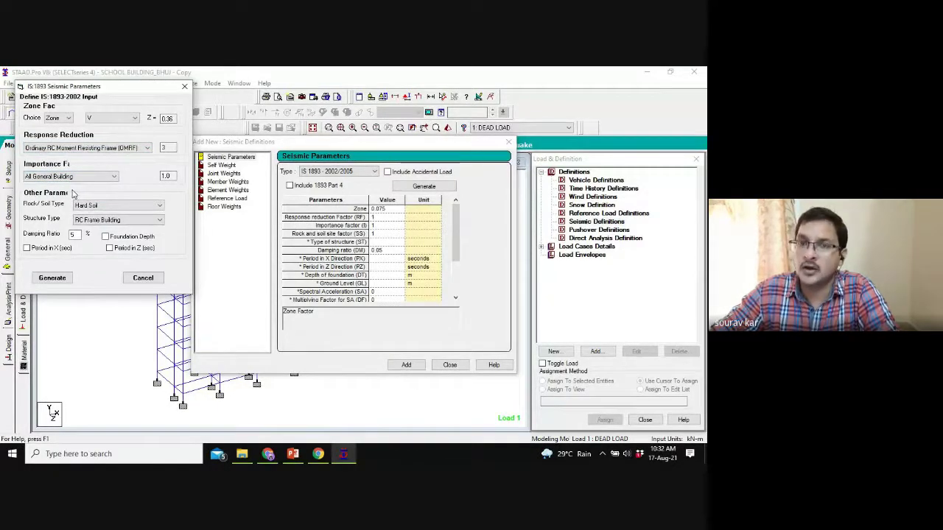
Change the importance factor to Important Building and open the choices for the rock/soil type.
{"action": "left_click", "coordinate": [66, 176]}
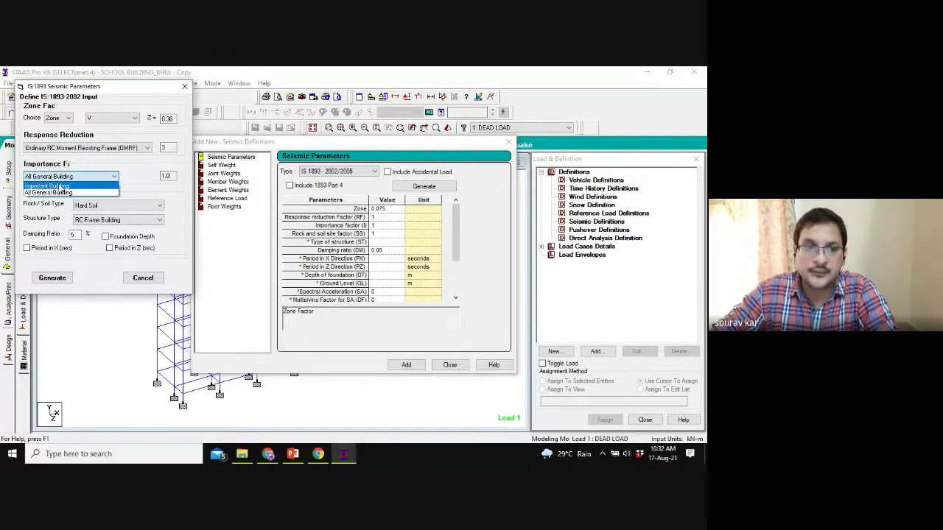
{"action": "left_click", "coordinate": [59, 185]}
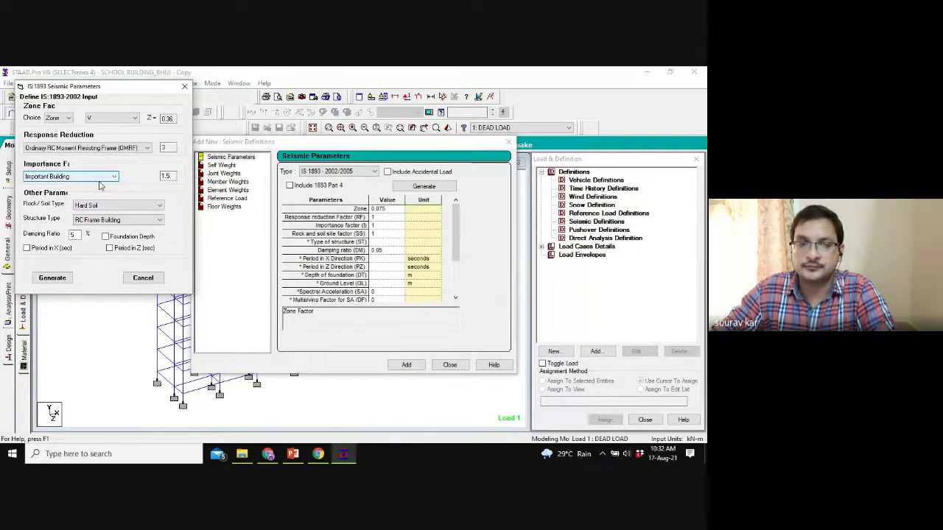
{"action": "left_click", "coordinate": [108, 206]}
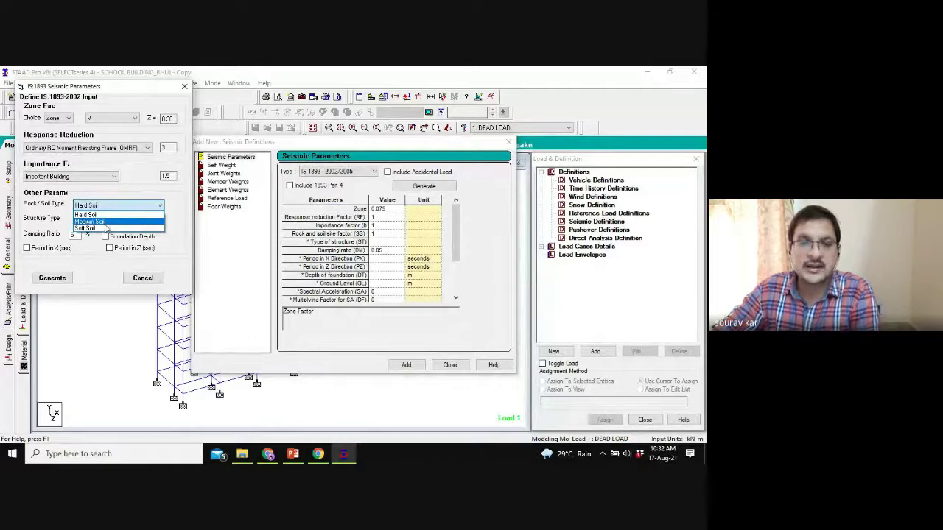
Switch to the EARTHQUAKE ANALYSIS presentation in PowerPoint and find the Problem Statement slide to check the soil condition.
{"action": "left_click", "coordinate": [270, 454]}
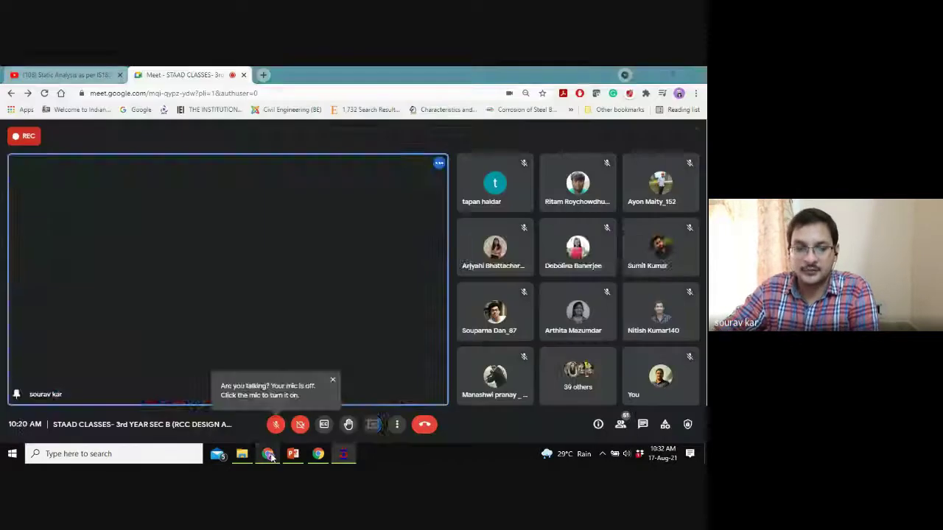
{"action": "left_click", "coordinate": [292, 454]}
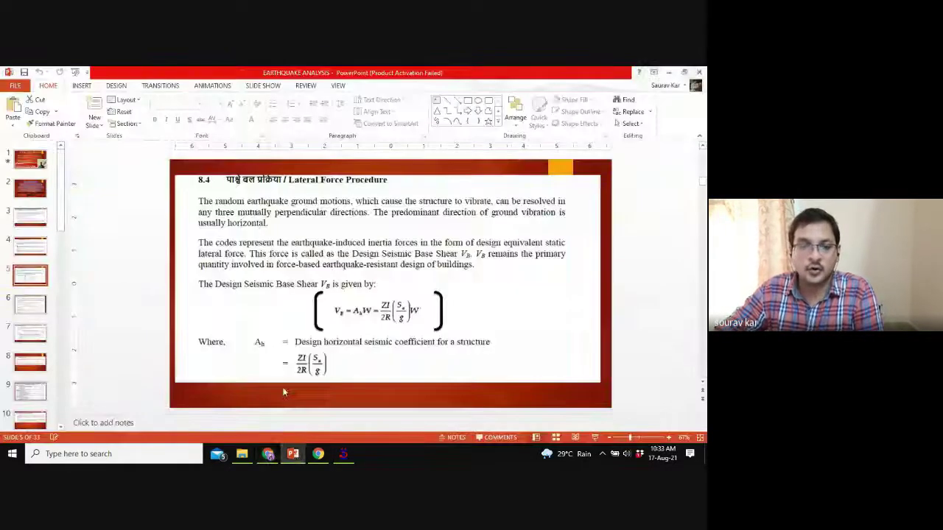
{"action": "scroll", "coordinate": [32, 314], "scroll_direction": "down", "scroll_amount": 3}
{"action": "left_click", "coordinate": [30, 298]}
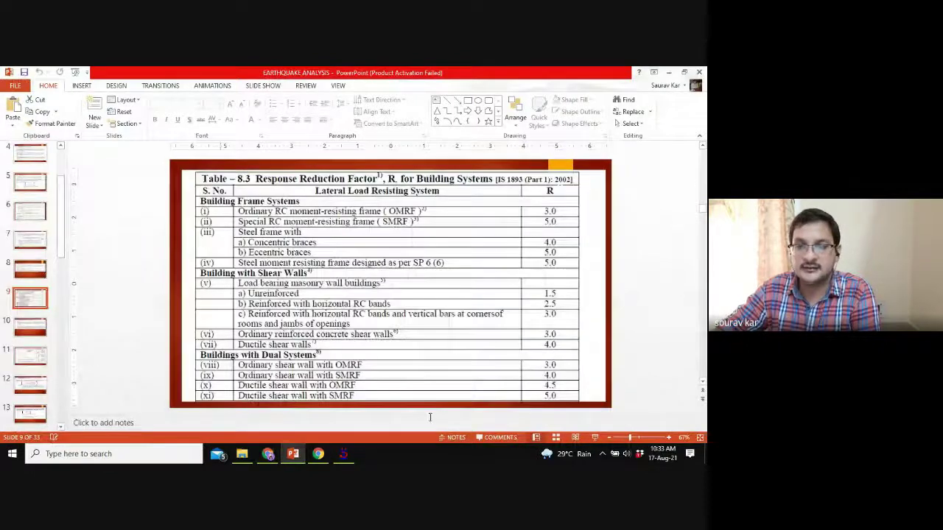
{"action": "left_click", "coordinate": [589, 437]}
{"action": "key", "text": "Right"}
{"action": "key", "text": "Right"}
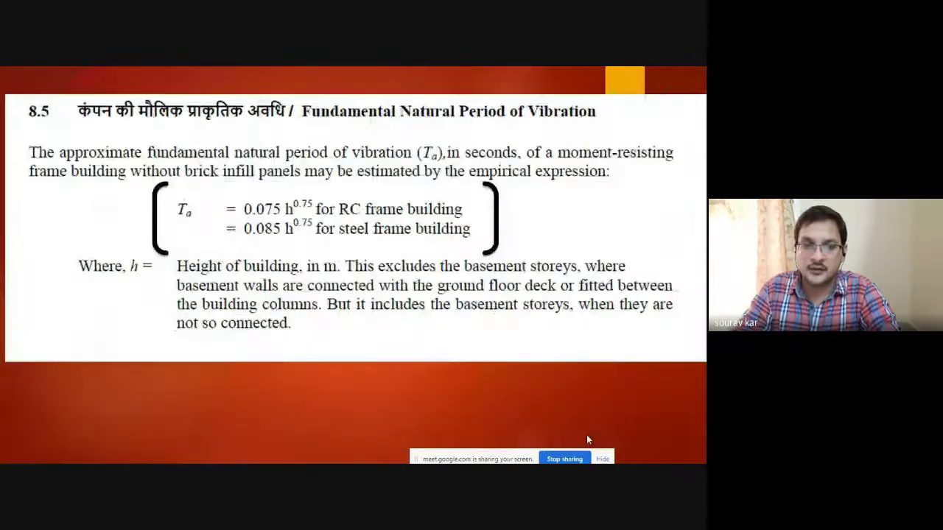
{"action": "key", "text": "Right"}
{"action": "key", "text": "Right"}
{"action": "key", "text": "Right"}
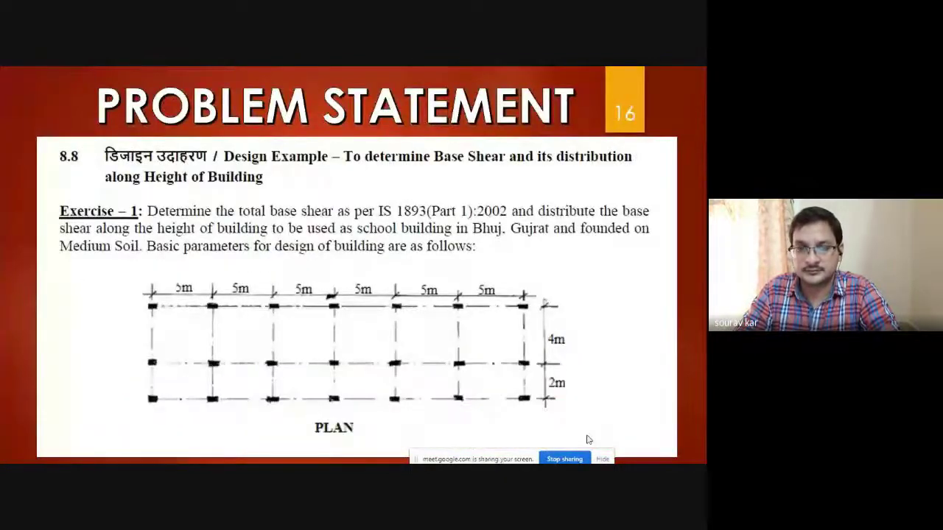
{"action": "key", "text": "Right"}
{"action": "key", "text": "Left"}
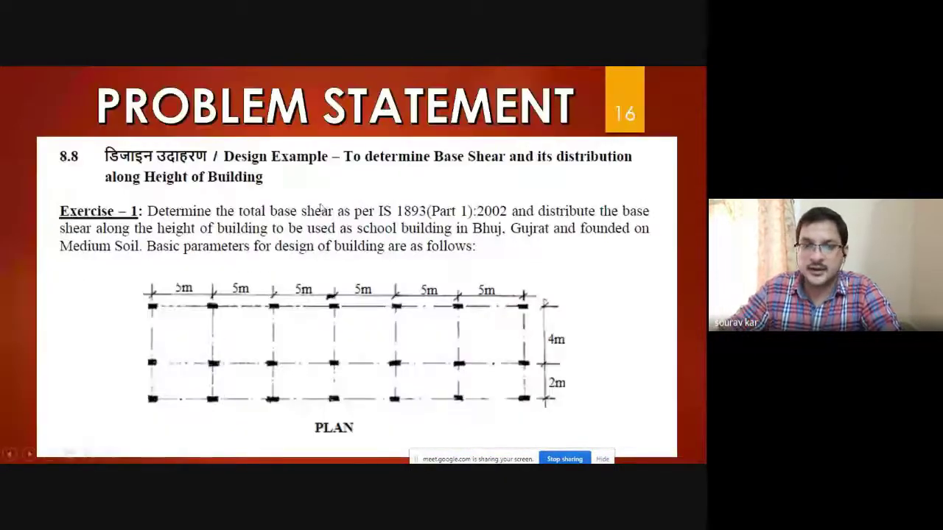
Underline "Gujrat and founded on Medium Soil" on the Problem Statement slide with the pen, and end the show discarding the ink.
{"action": "left_click", "coordinate": [50, 455]}
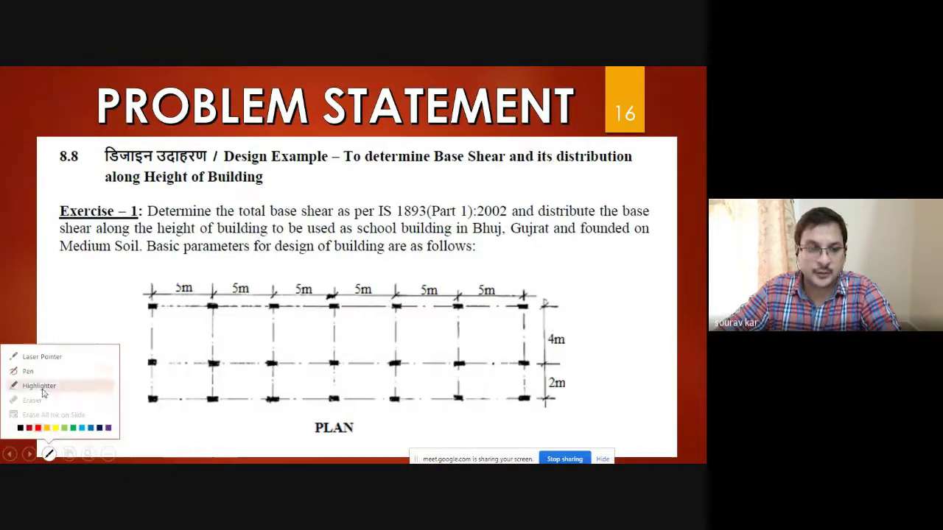
{"action": "left_click", "coordinate": [30, 371]}
{"action": "left_click_drag", "start_coordinate": [516, 239], "coordinate": [647, 237]}
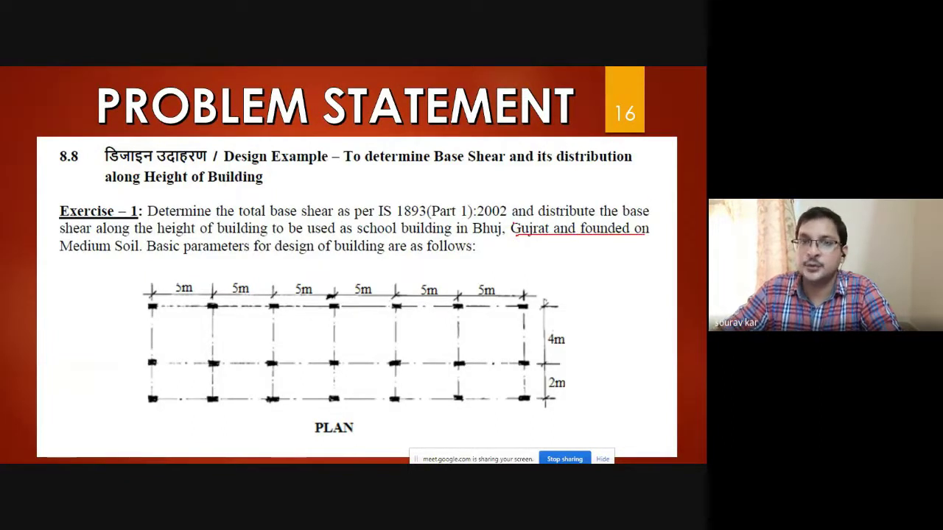
{"action": "left_click_drag", "start_coordinate": [63, 258], "coordinate": [145, 260]}
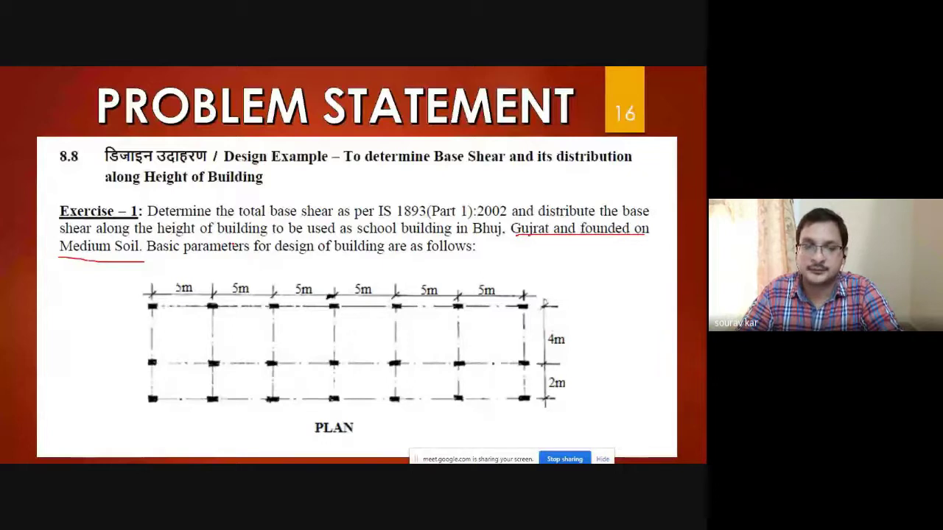
{"action": "key", "text": "Escape"}
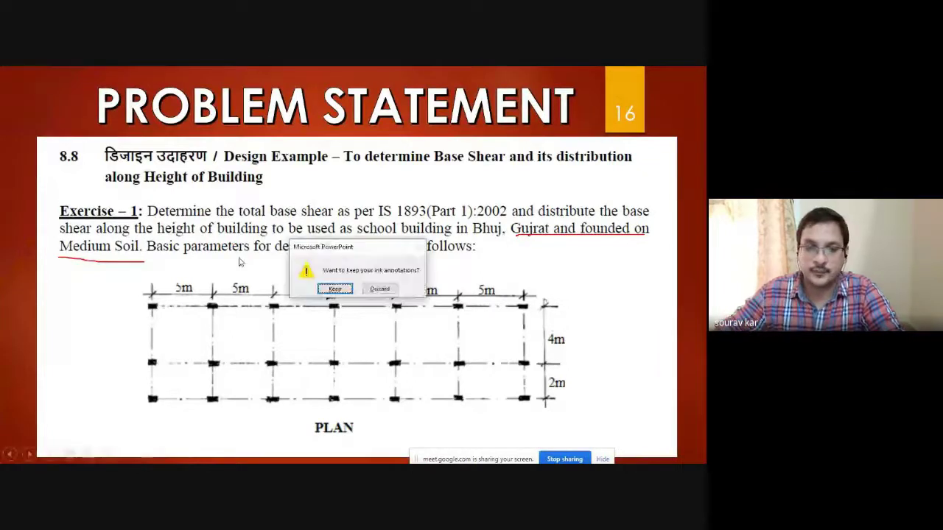
{"action": "left_click", "coordinate": [380, 289]}
Switch back to STAAD.Pro and set the rock/soil type to Medium Soil.
{"action": "left_click", "coordinate": [342, 453]}
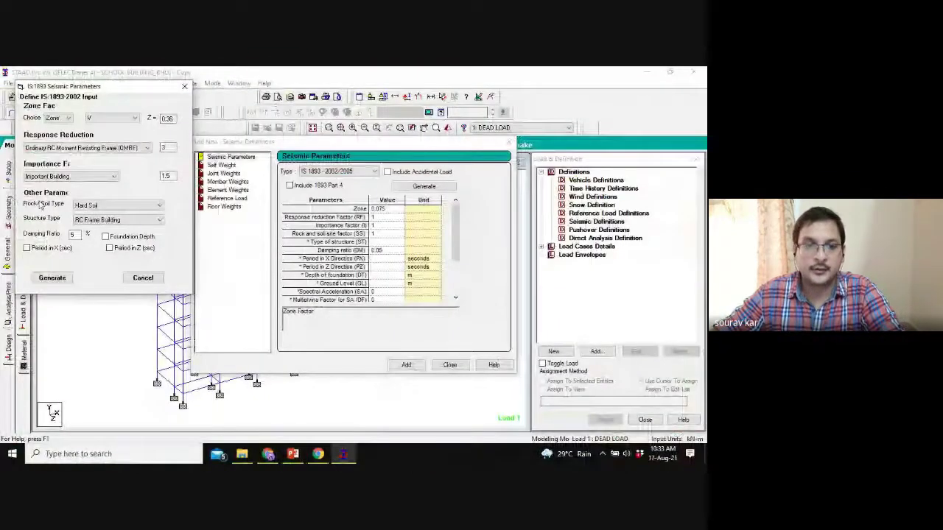
{"action": "left_click", "coordinate": [107, 206]}
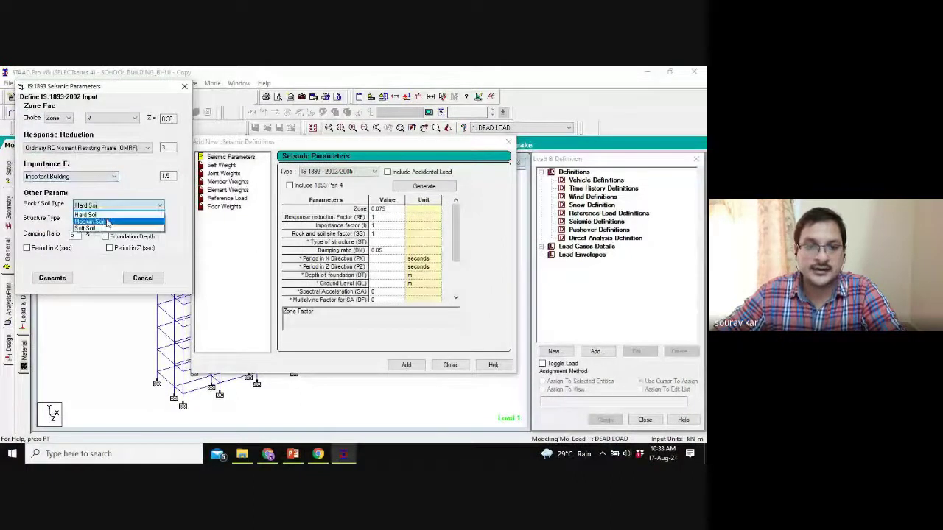
{"action": "left_click", "coordinate": [111, 221]}
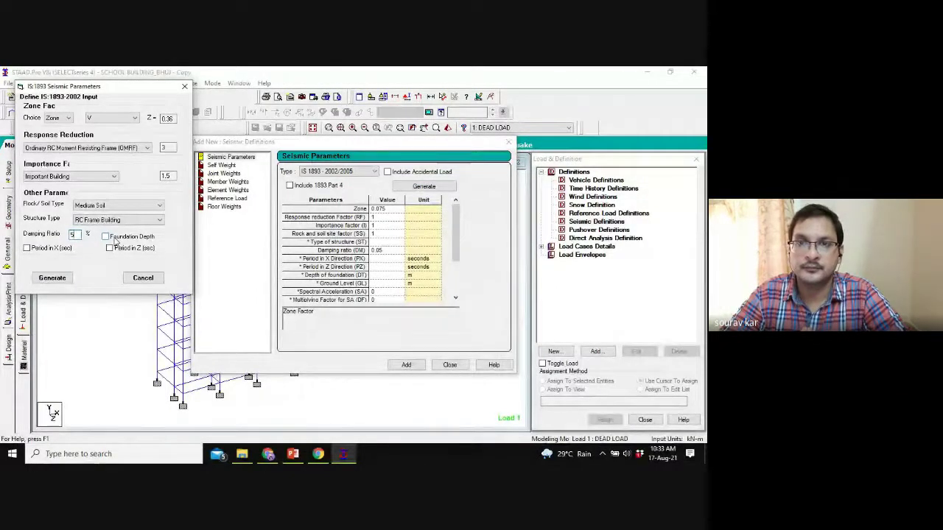
{"action": "key", "text": "XF86AudioLowerVolume"}
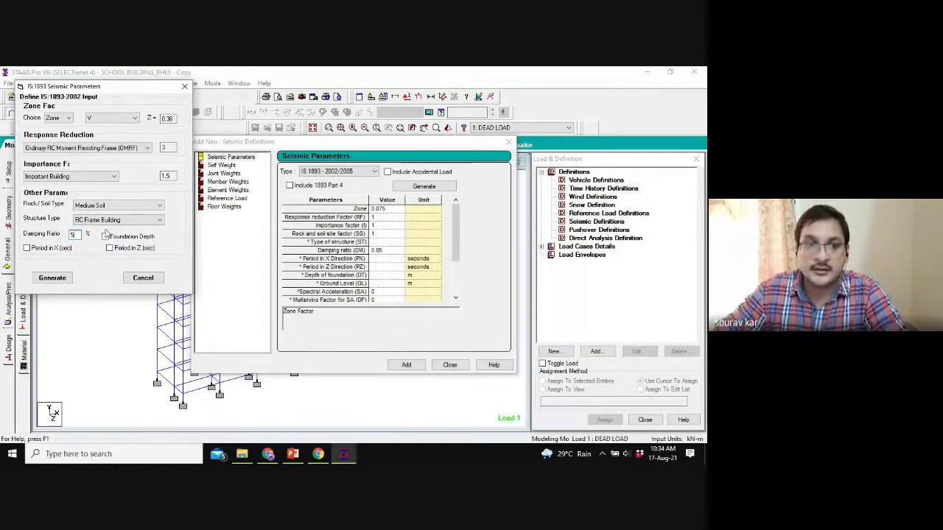
Try Steel Frame Building with a 3% damping ratio and revert to RC Frame Building with 5% damping.
{"action": "left_click", "coordinate": [110, 220]}
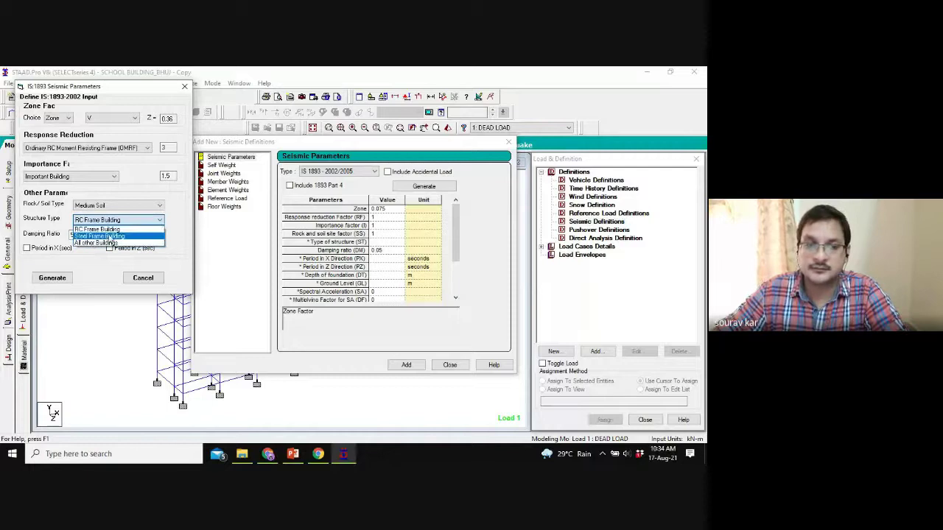
{"action": "left_click", "coordinate": [103, 236]}
{"action": "left_click", "coordinate": [72, 234]}
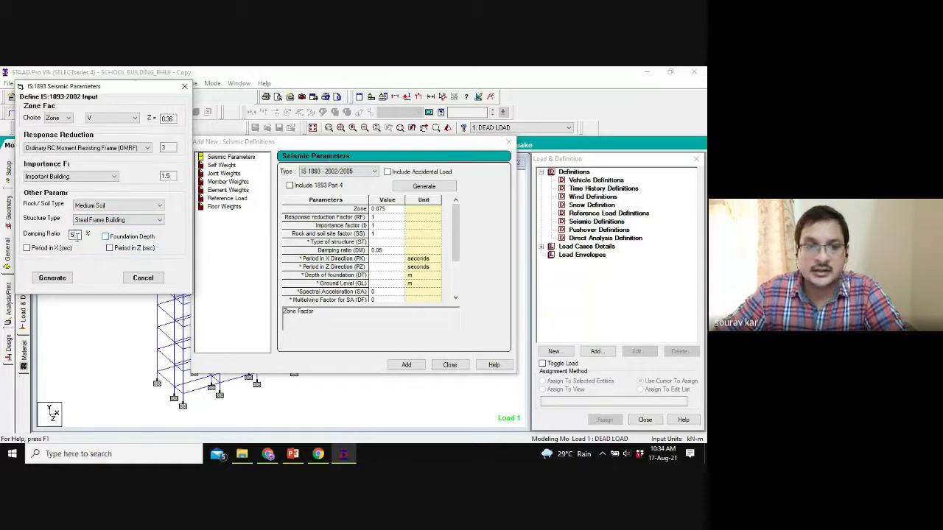
{"action": "key", "text": "BackSpace"}
{"action": "type", "text": "3"}
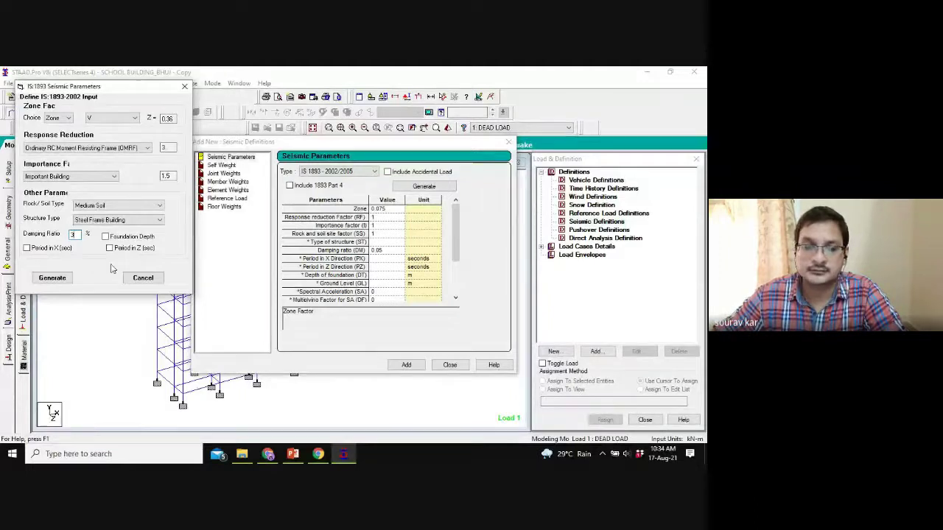
{"action": "left_click", "coordinate": [103, 221]}
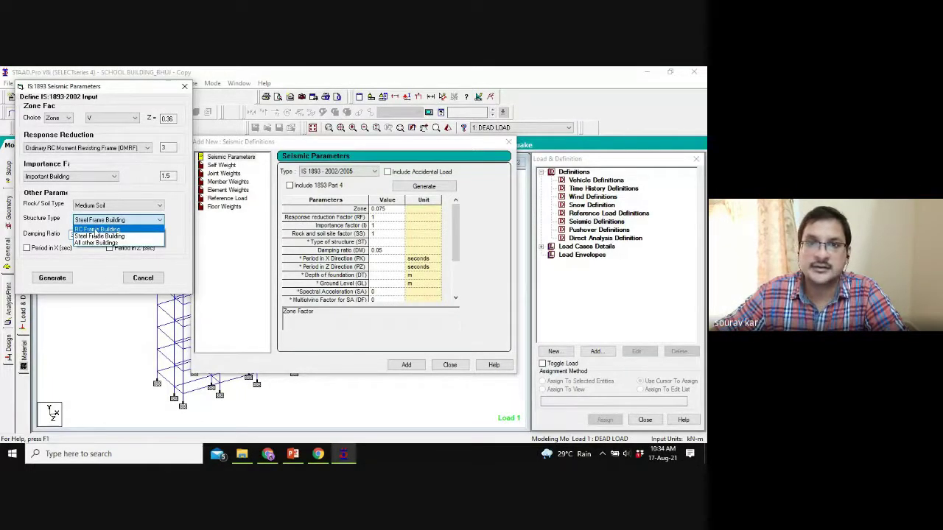
{"action": "left_click", "coordinate": [96, 229]}
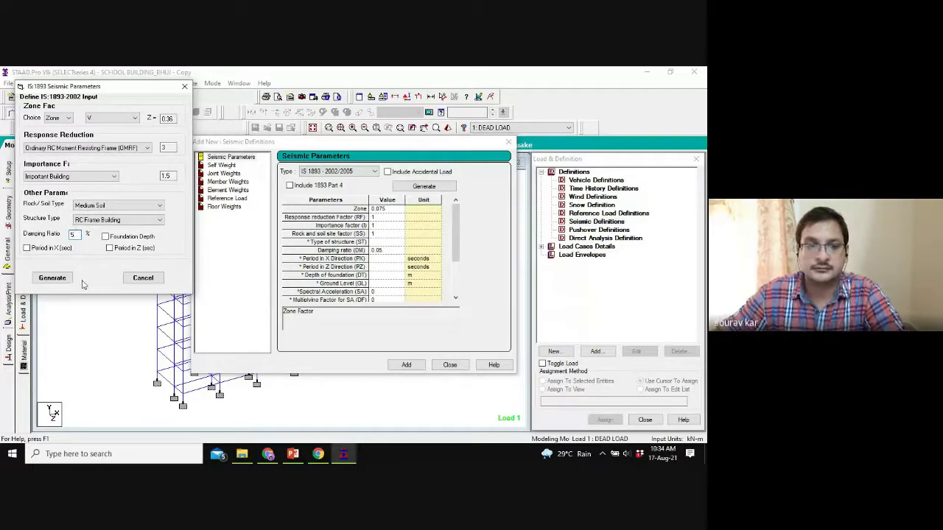
{"action": "left_click", "coordinate": [53, 278]}
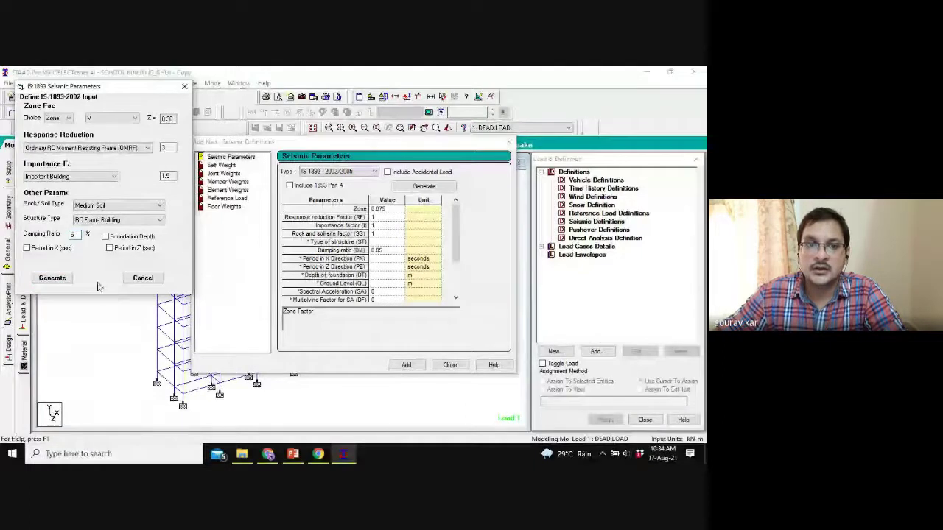
Switch to the EARTHQUAKE ANALYSIS presentation and present the Problem Statement slide with the building plan full screen.
{"action": "left_click", "coordinate": [292, 453]}
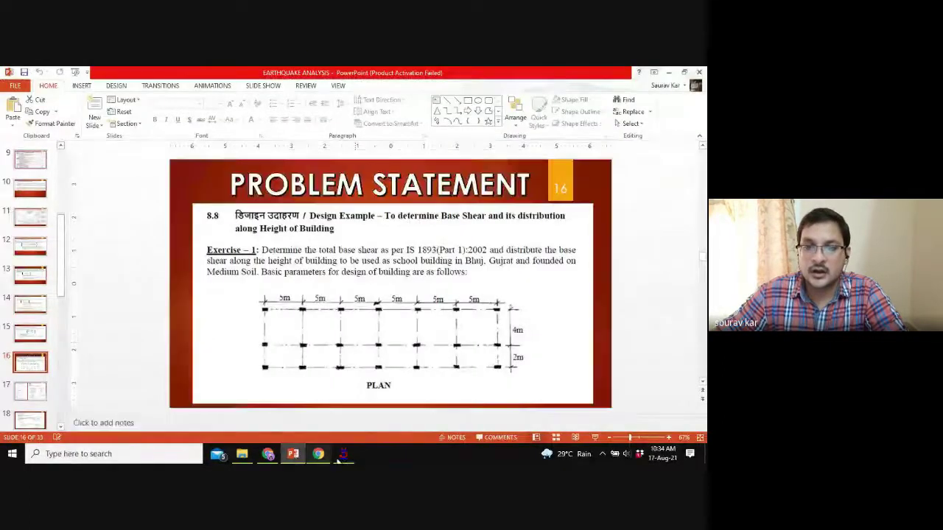
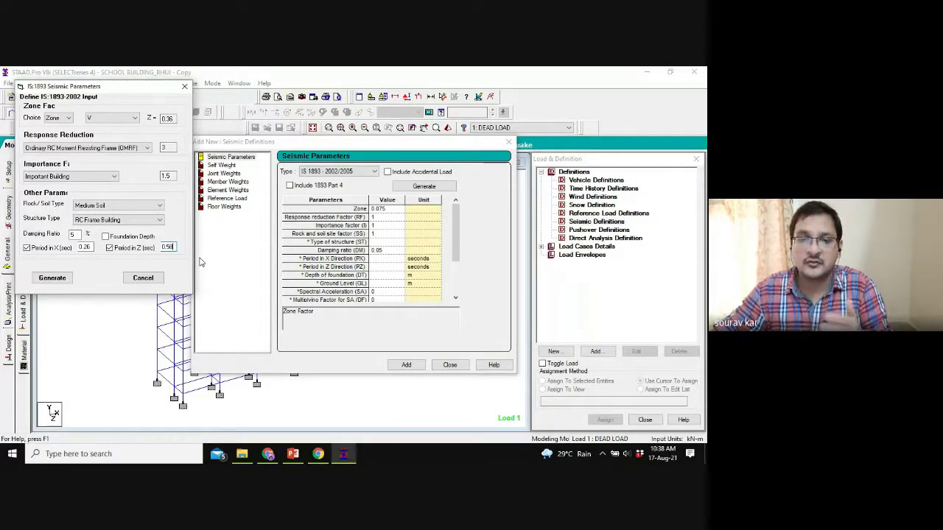
{"action": "left_click", "coordinate": [318, 453]}
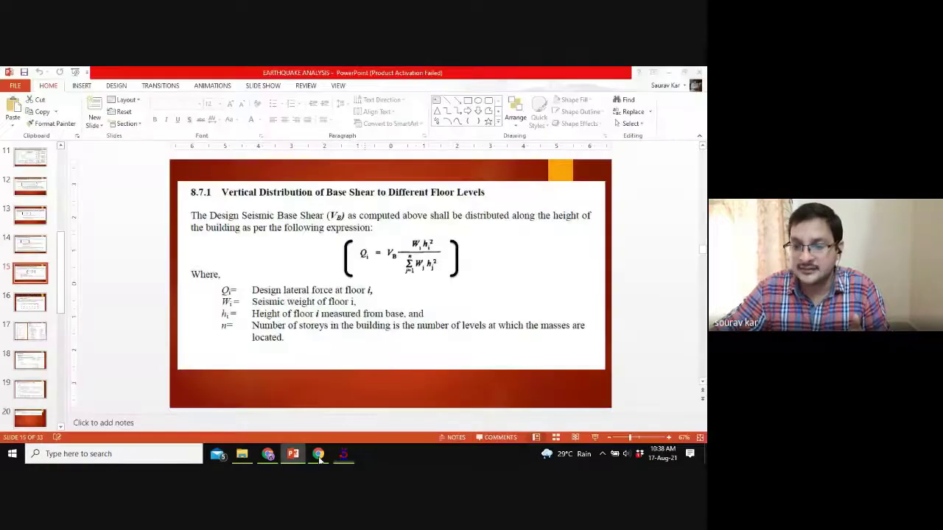
{"action": "left_click", "coordinate": [595, 437]}
{"action": "left_click", "coordinate": [602, 366]}
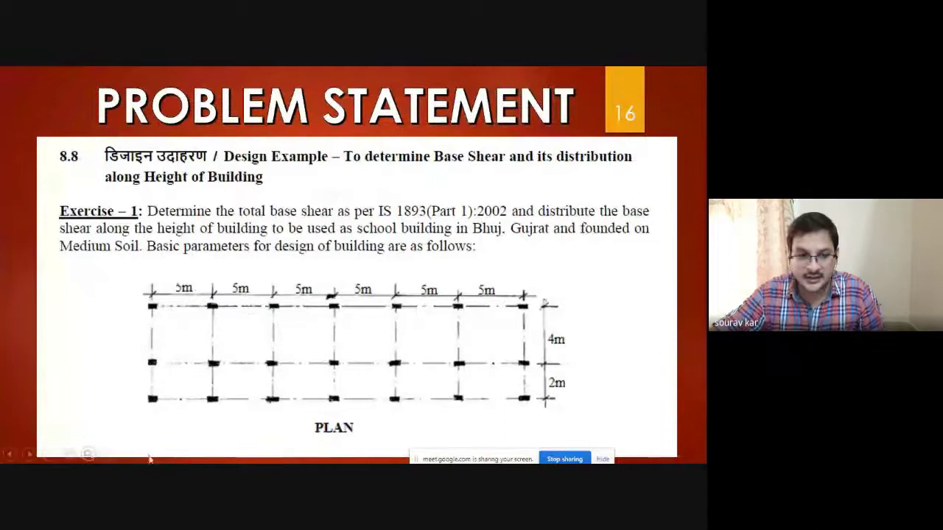
Draw a horizontal arrow along the plan's long side with the pen and mark it with T and a down arrow.
{"action": "left_click", "coordinate": [52, 455]}
{"action": "left_click", "coordinate": [29, 370]}
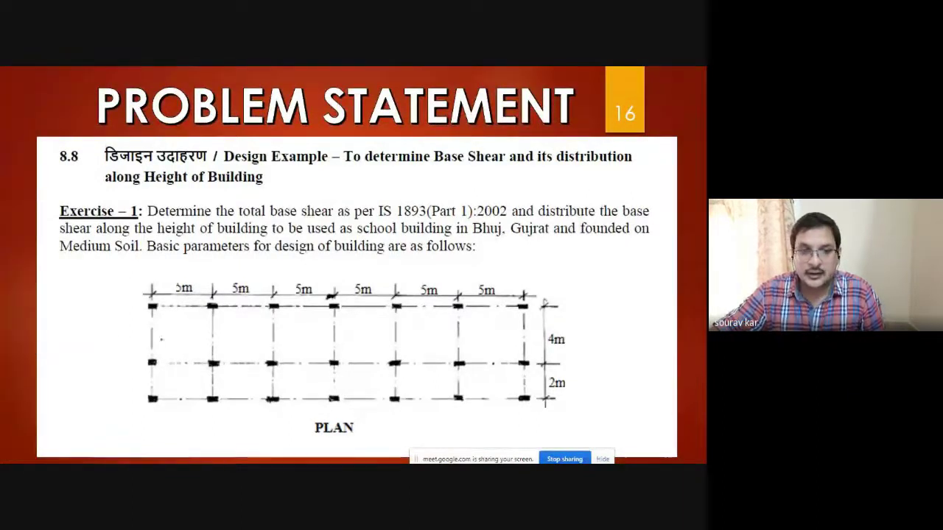
{"action": "left_click_drag", "start_coordinate": [168, 261], "coordinate": [474, 262]}
{"action": "mouse_move", "coordinate": [484, 258]}
{"action": "left_mouse_down"}
{"action": "mouse_move", "coordinate": [501, 259]}
{"action": "mouse_move", "coordinate": [489, 272]}
{"action": "left_mouse_up"}
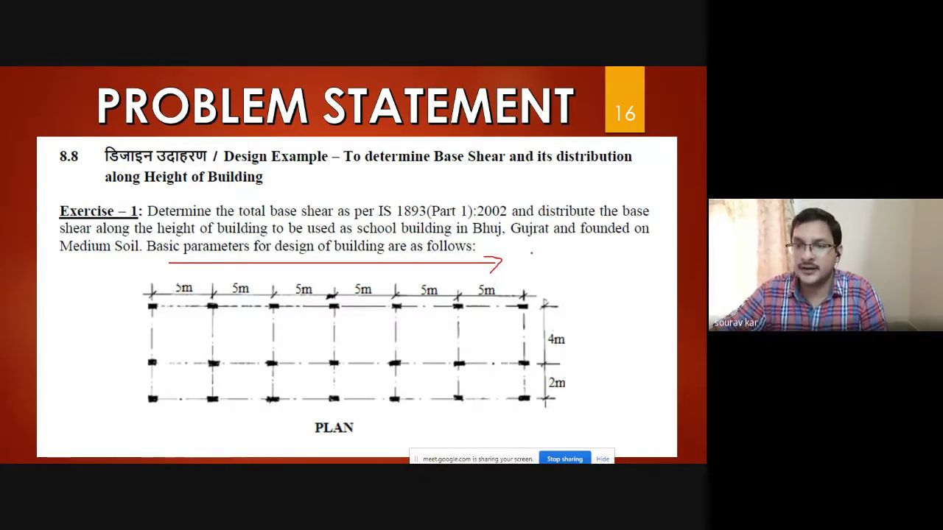
{"action": "mouse_move", "coordinate": [519, 248]}
{"action": "left_mouse_down"}
{"action": "mouse_move", "coordinate": [522, 271]}
{"action": "mouse_move", "coordinate": [542, 248]}
{"action": "mouse_move", "coordinate": [558, 260]}
{"action": "mouse_move", "coordinate": [571, 251]}
{"action": "left_mouse_up"}
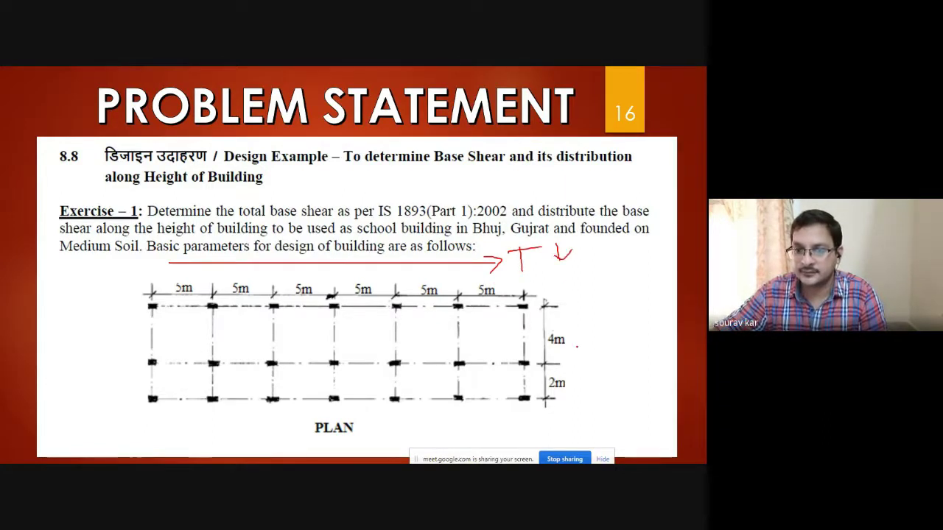
Draw a vertical arrow beside the plan's short side marked T with an up arrow, and circle the long side's T mark.
{"action": "mouse_move", "coordinate": [584, 296]}
{"action": "left_mouse_down"}
{"action": "mouse_move", "coordinate": [599, 381]}
{"action": "mouse_move", "coordinate": [617, 362]}
{"action": "left_mouse_up"}
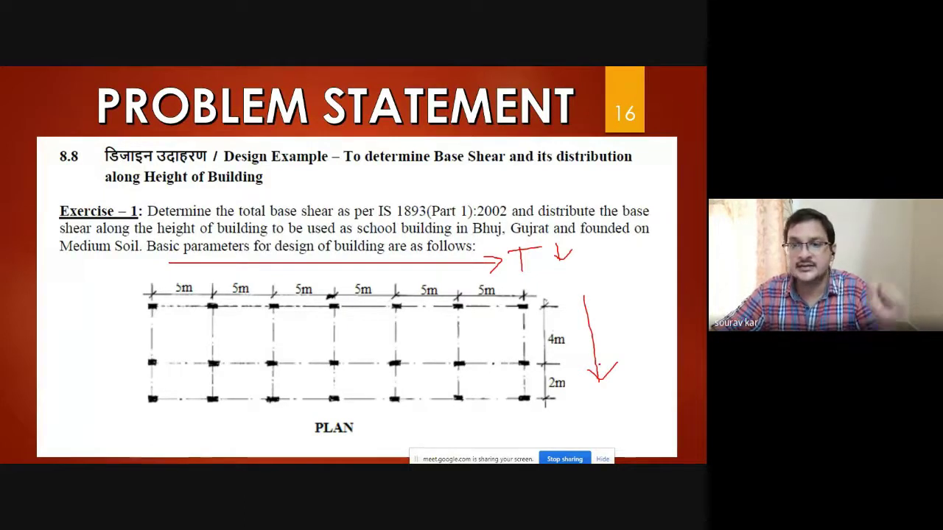
{"action": "left_click_drag", "start_coordinate": [614, 302], "coordinate": [614, 350]}
{"action": "mouse_move", "coordinate": [598, 302]}
{"action": "left_mouse_down"}
{"action": "mouse_move", "coordinate": [636, 302]}
{"action": "mouse_move", "coordinate": [664, 326]}
{"action": "left_mouse_up"}
{"action": "mouse_move", "coordinate": [529, 232]}
{"action": "left_mouse_down"}
{"action": "mouse_move", "coordinate": [502, 244]}
{"action": "mouse_move", "coordinate": [492, 264]}
{"action": "mouse_move", "coordinate": [548, 289]}
{"action": "mouse_move", "coordinate": [593, 245]}
{"action": "mouse_move", "coordinate": [554, 230]}
{"action": "left_mouse_up"}
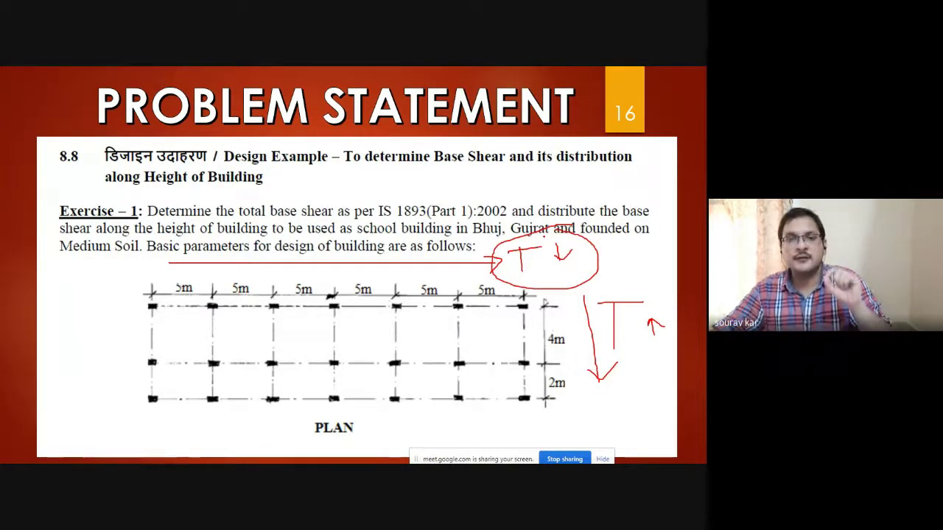
End the slide show without keeping the ink annotations and switch back to STAAD.Pro.
{"action": "key", "text": "Escape"}
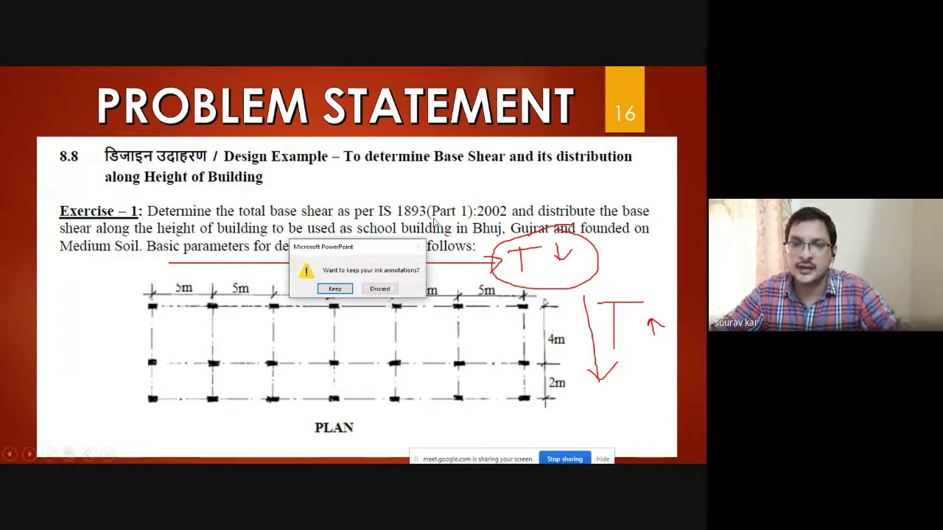
{"action": "left_click", "coordinate": [374, 288]}
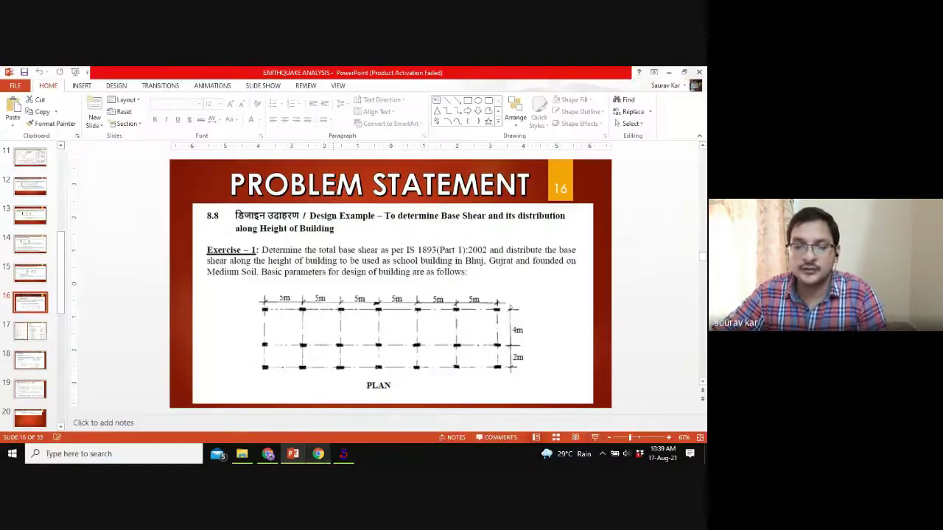
{"action": "left_click", "coordinate": [346, 454]}
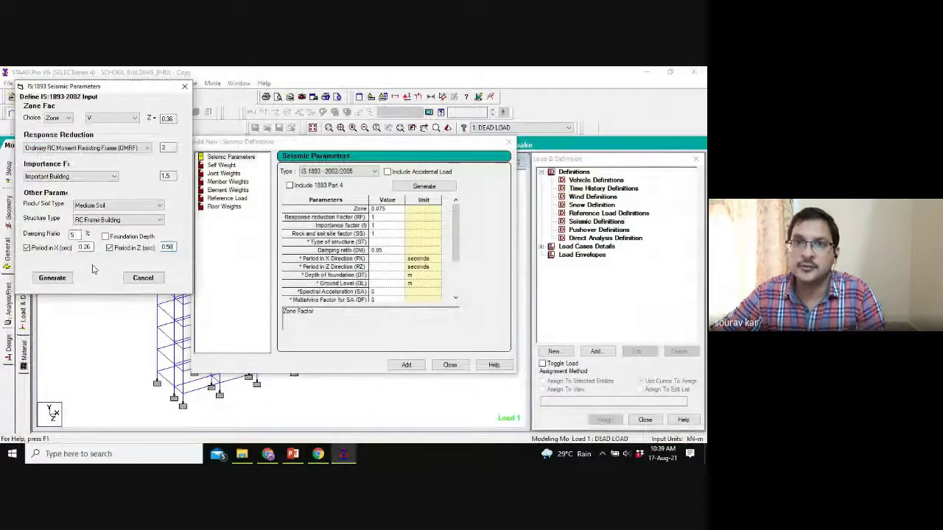
Choose the zone factor by city as Bhuj and set the rock/soil type to Medium Soil in the IS 1893 parameters.
{"action": "left_click", "coordinate": [99, 146]}
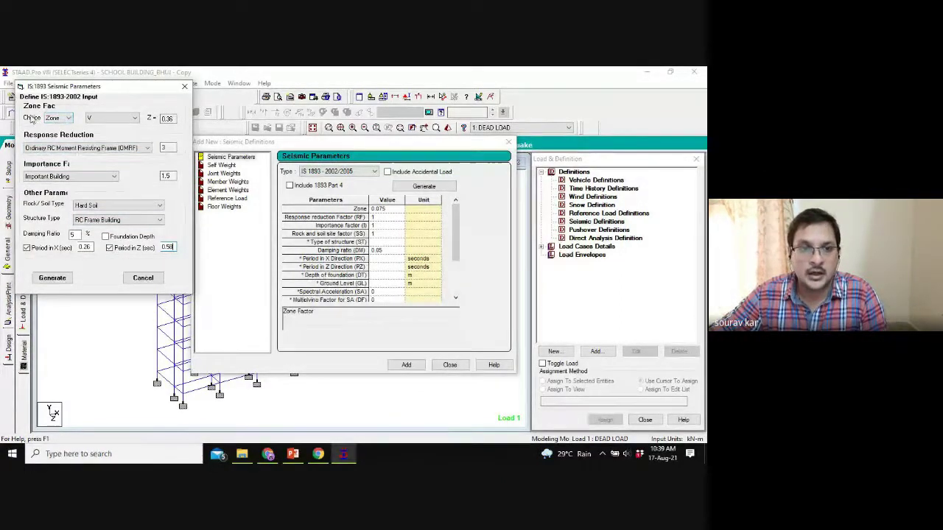
{"action": "left_click", "coordinate": [66, 118]}
{"action": "left_click", "coordinate": [71, 131]}
{"action": "left_click", "coordinate": [110, 117]}
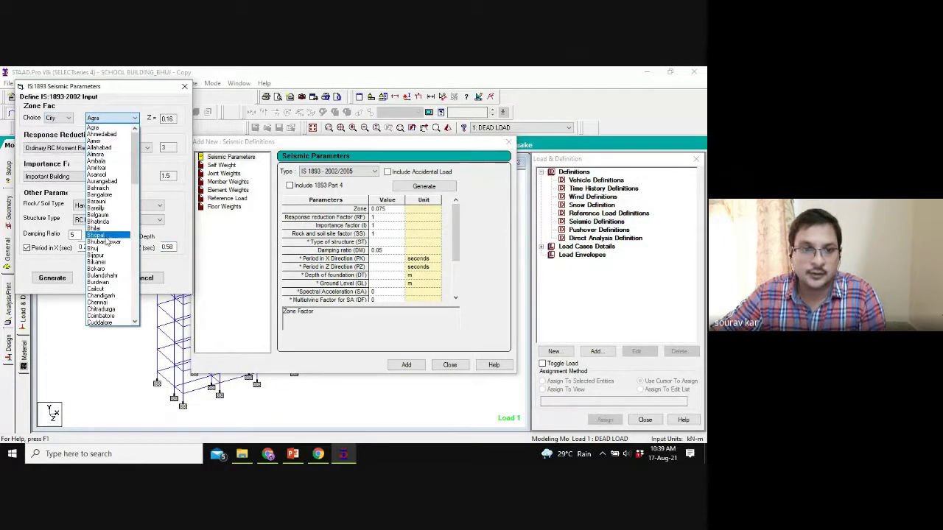
{"action": "left_click", "coordinate": [107, 249]}
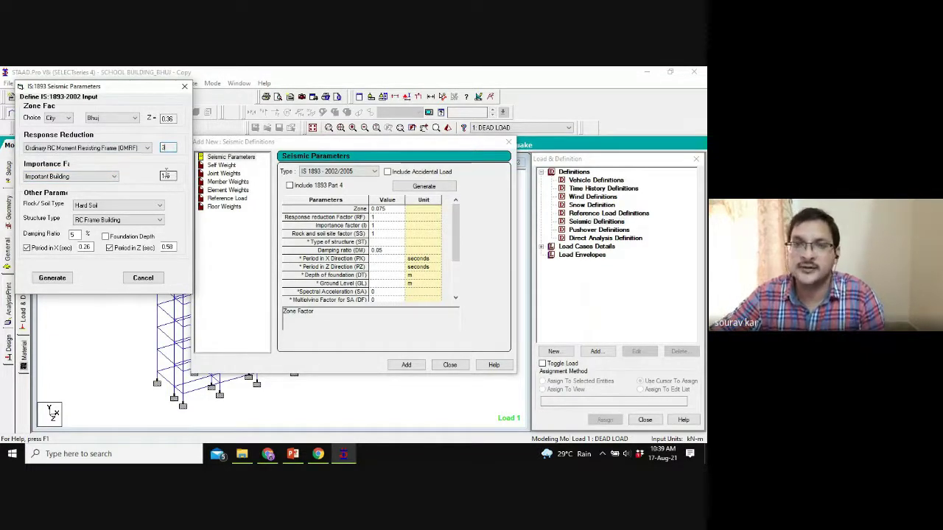
{"action": "left_click", "coordinate": [128, 207]}
{"action": "left_click", "coordinate": [111, 222]}
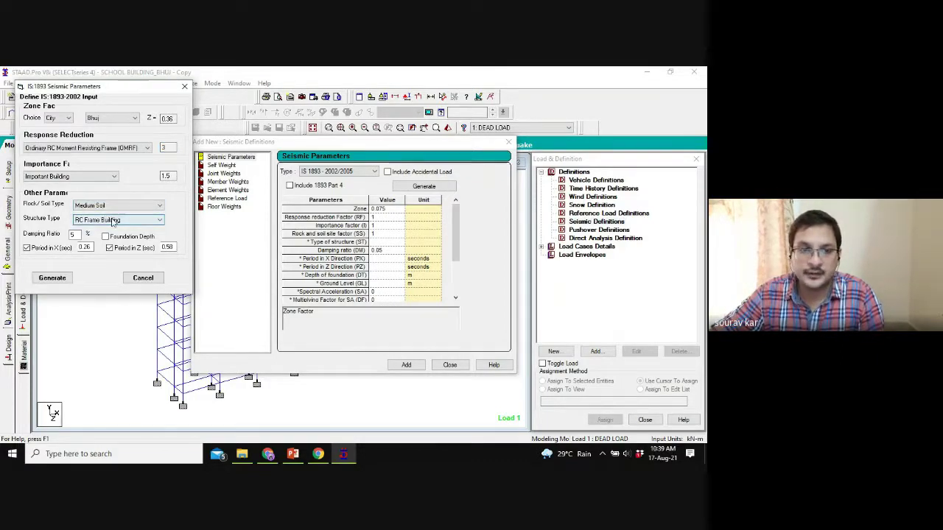
{"action": "left_click", "coordinate": [76, 235]}
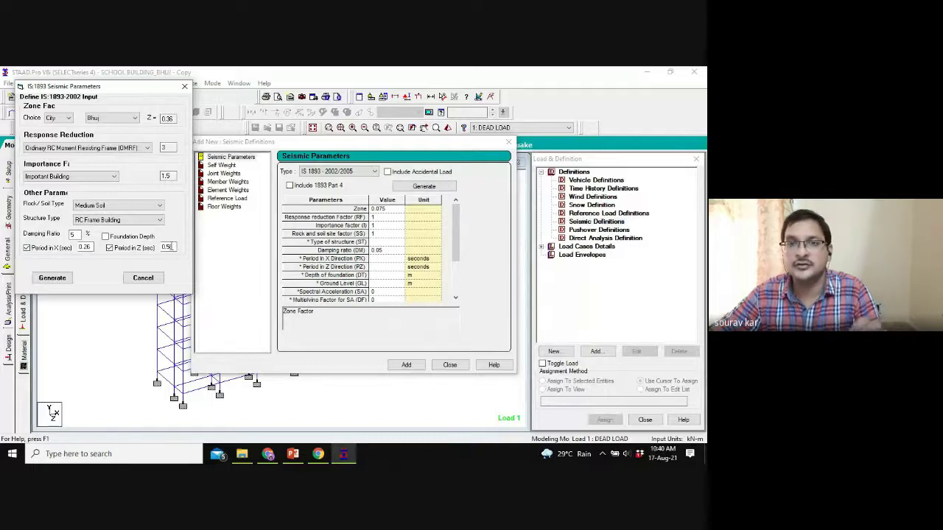
Switch to the EARTHQUAKE ANALYSIS presentation and review the slides backwards from the natural period formula to Lateral Force Procedure in full screen.
{"action": "left_click", "coordinate": [293, 455]}
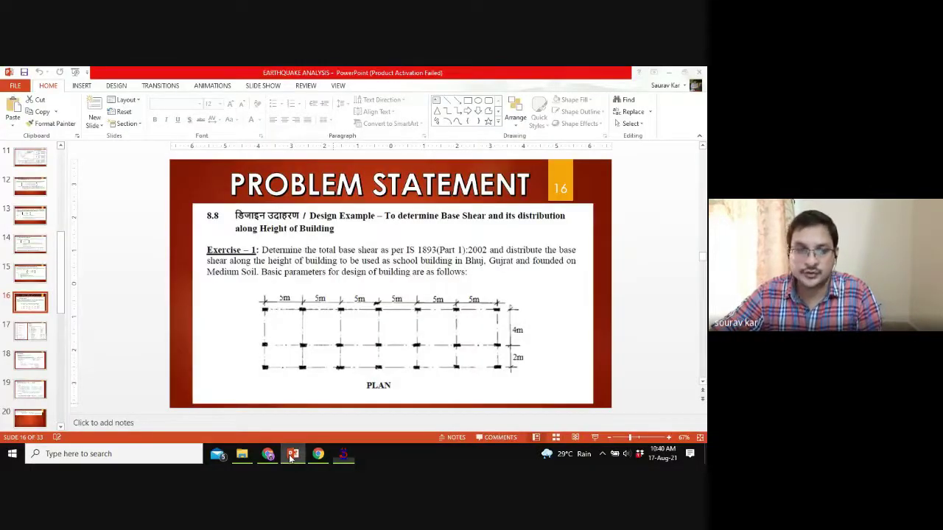
{"action": "left_click", "coordinate": [29, 243]}
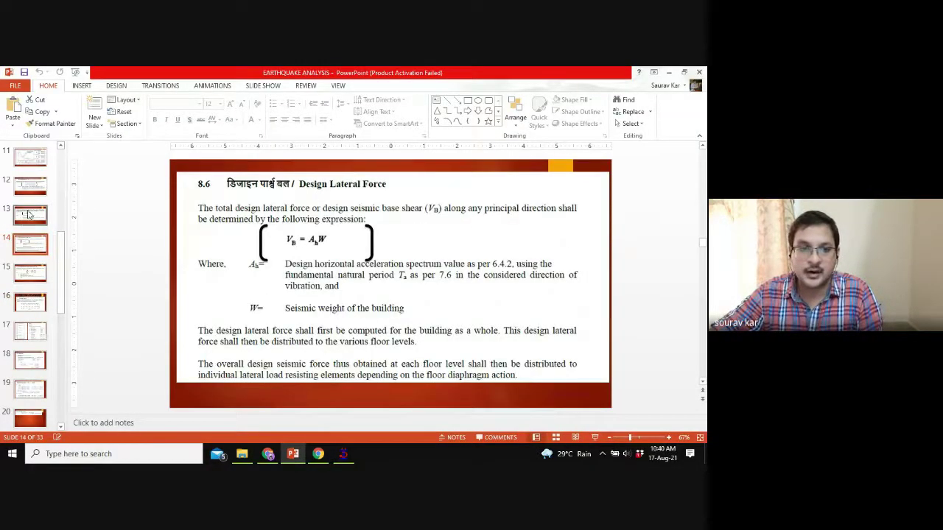
{"action": "left_click", "coordinate": [29, 214]}
{"action": "left_click", "coordinate": [595, 437]}
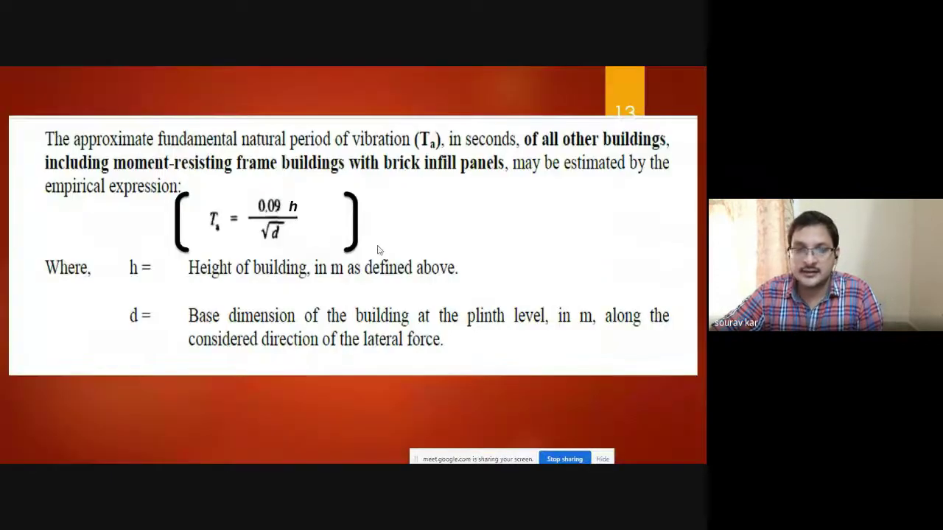
{"action": "key", "text": "Left"}
{"action": "key", "text": "Left"}
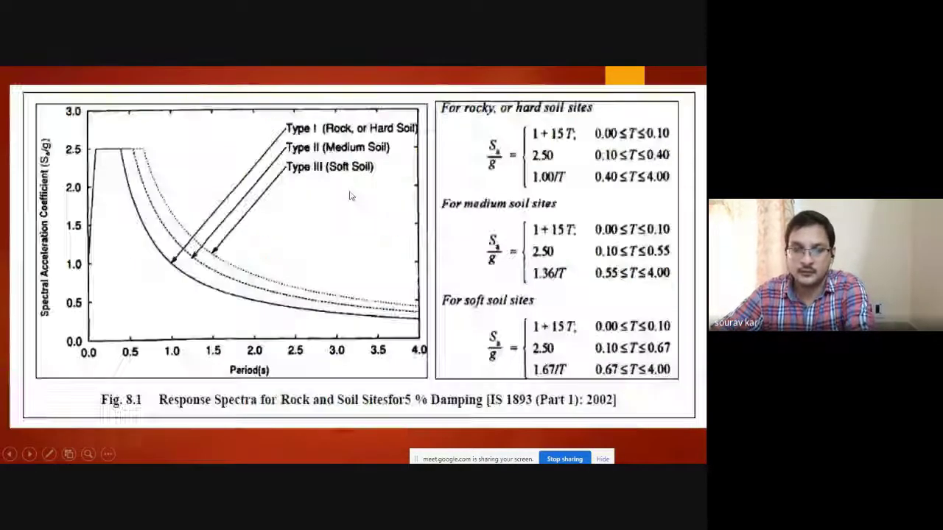
{"action": "key", "text": "Left"}
{"action": "key", "text": "Left"}
{"action": "key", "text": "Left"}
{"action": "key", "text": "Left"}
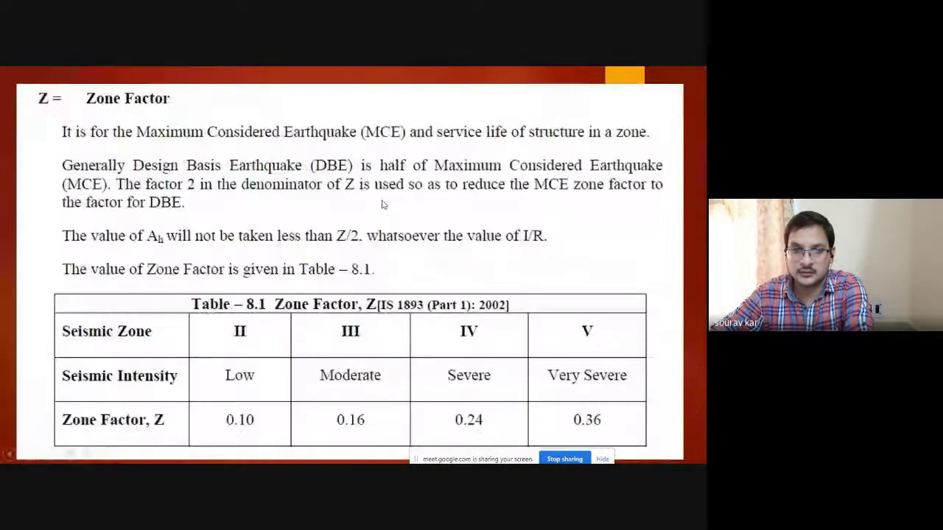
{"action": "key", "text": "Left"}
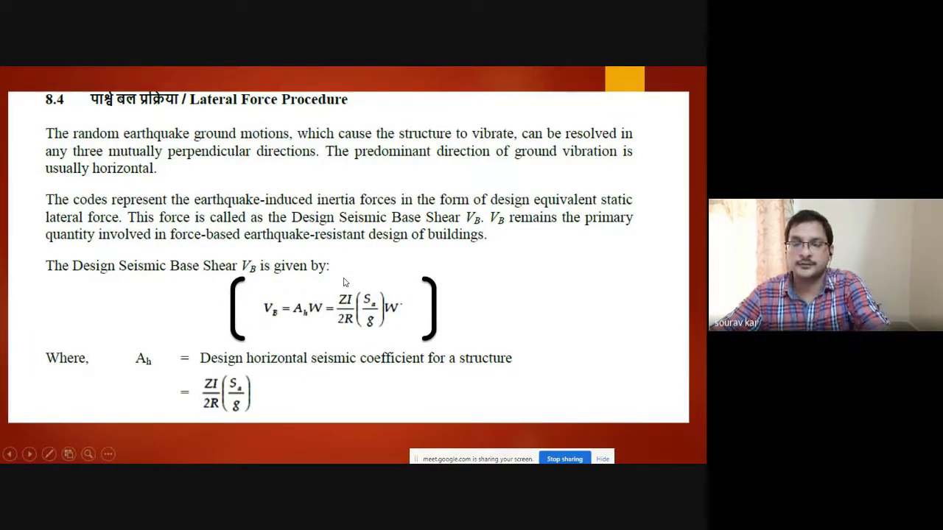
{"action": "key", "text": "Escape"}
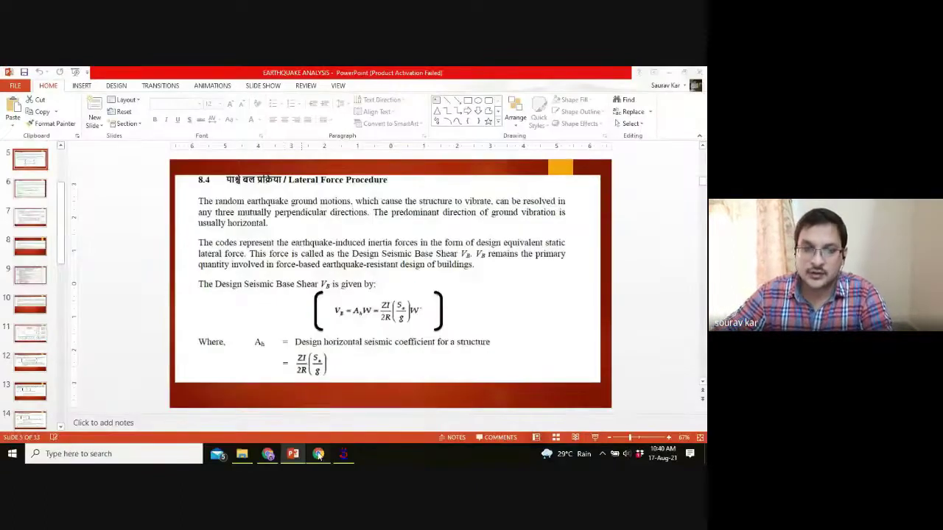
Switch back to STAAD.Pro, generate the IS 1893 seismic parameters and add them as a seismic definition, without adding a self weight.
{"action": "left_click", "coordinate": [343, 454]}
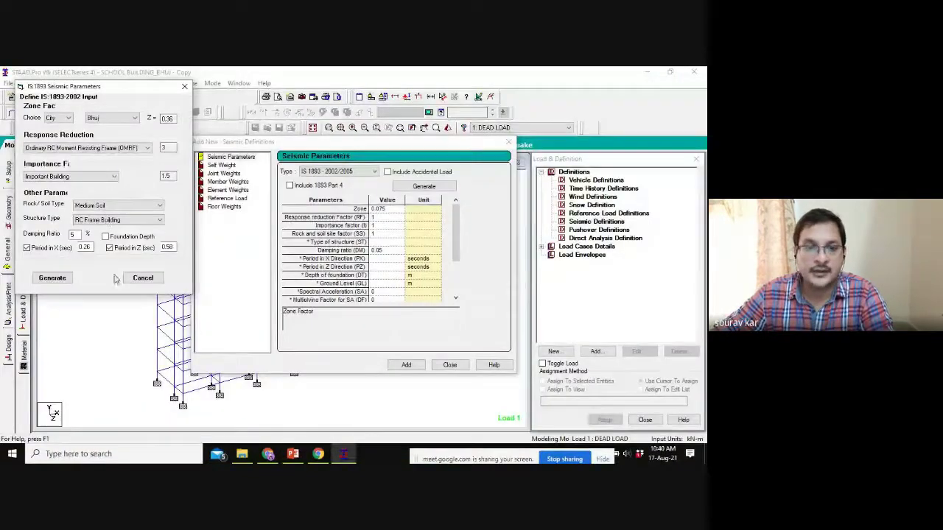
{"action": "left_click", "coordinate": [53, 278]}
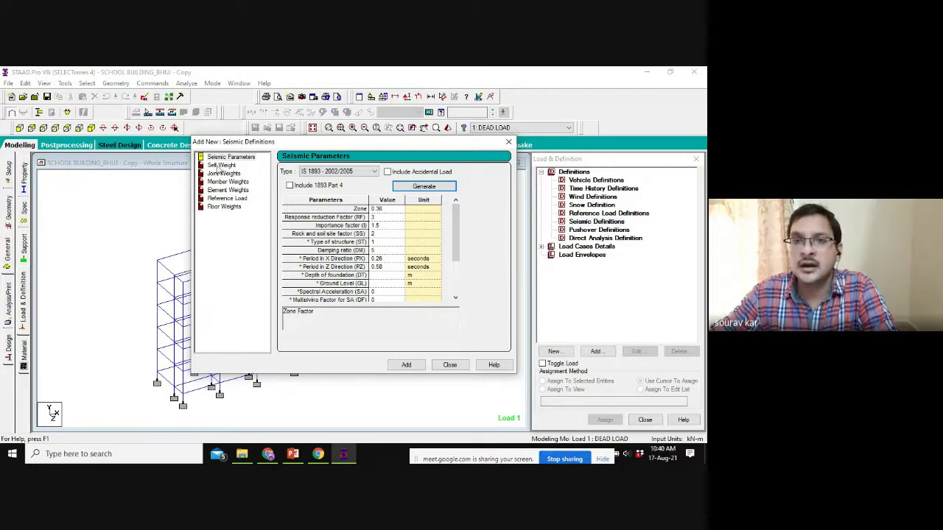
{"action": "left_click", "coordinate": [411, 366]}
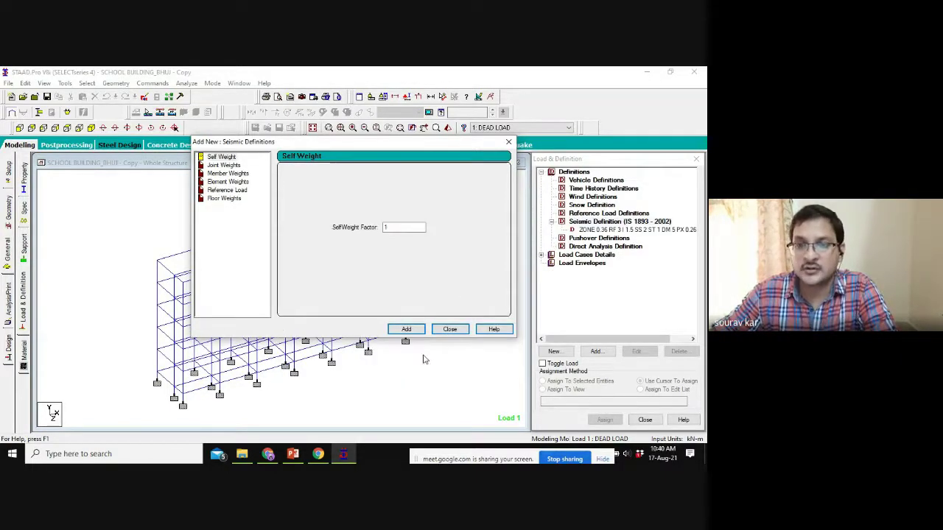
{"action": "left_click", "coordinate": [638, 230]}
{"action": "left_click", "coordinate": [632, 231]}
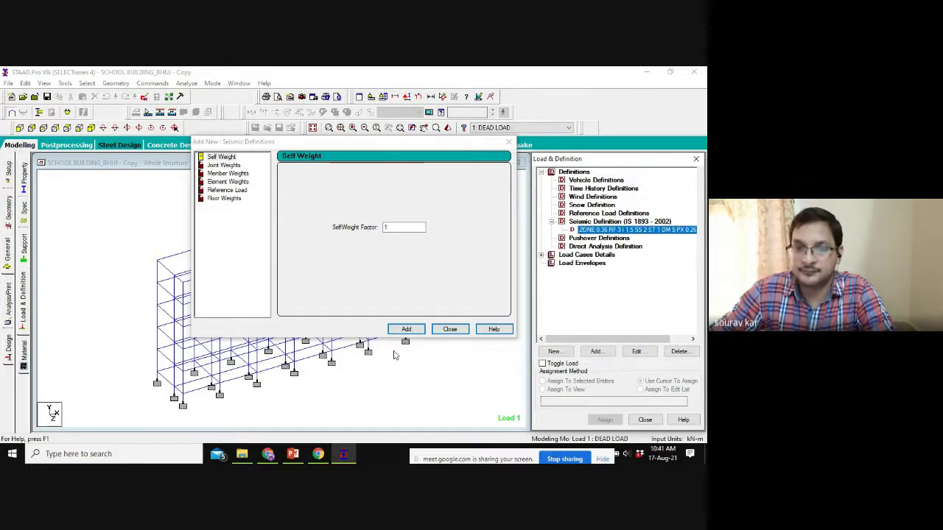
{"action": "left_click", "coordinate": [450, 329]}
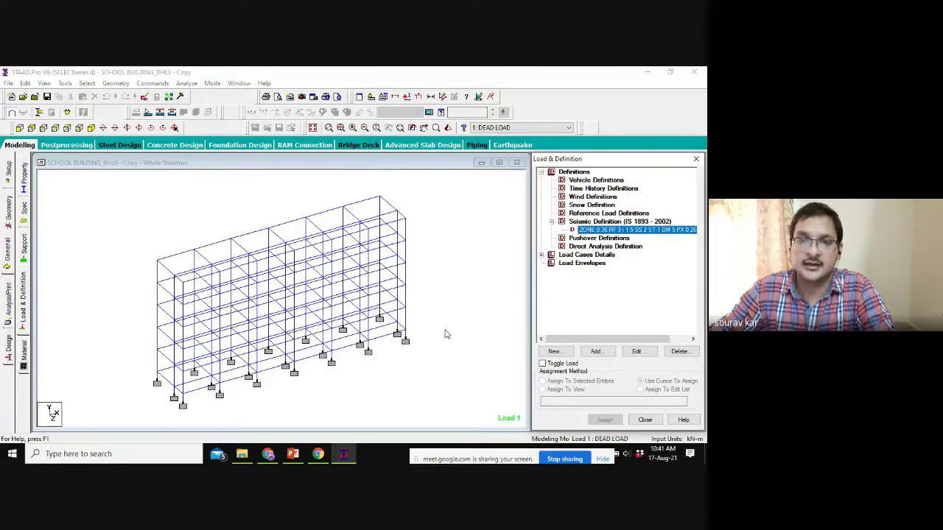
Switch to the presentation, show the Lateral Force Procedure slide full screen and underline W in the base shear formula with the pen.
{"action": "left_click", "coordinate": [293, 454]}
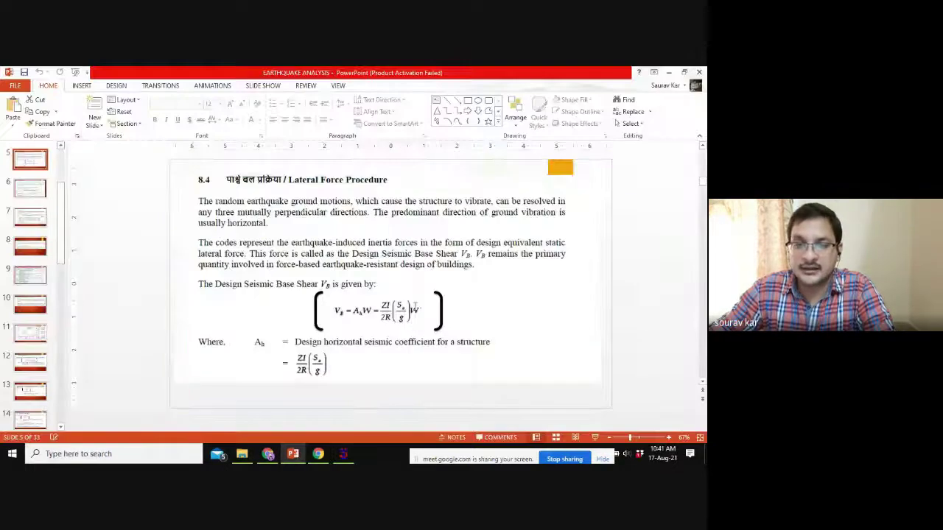
{"action": "left_click", "coordinate": [452, 437]}
{"action": "left_click", "coordinate": [595, 438]}
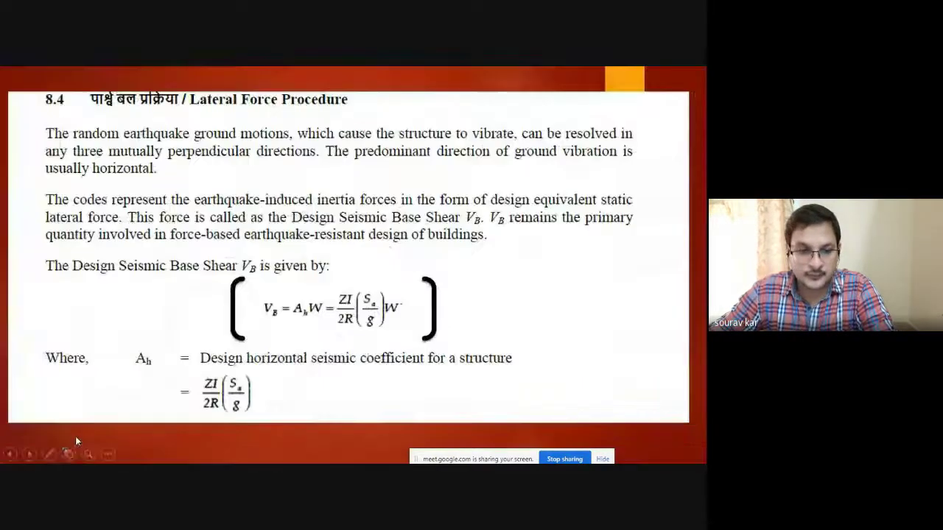
{"action": "left_click", "coordinate": [51, 454]}
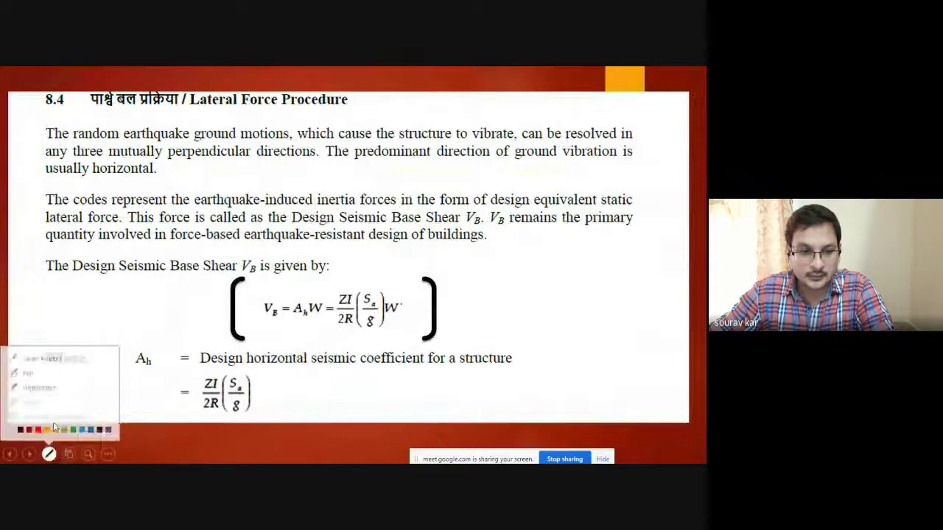
{"action": "left_click", "coordinate": [38, 357]}
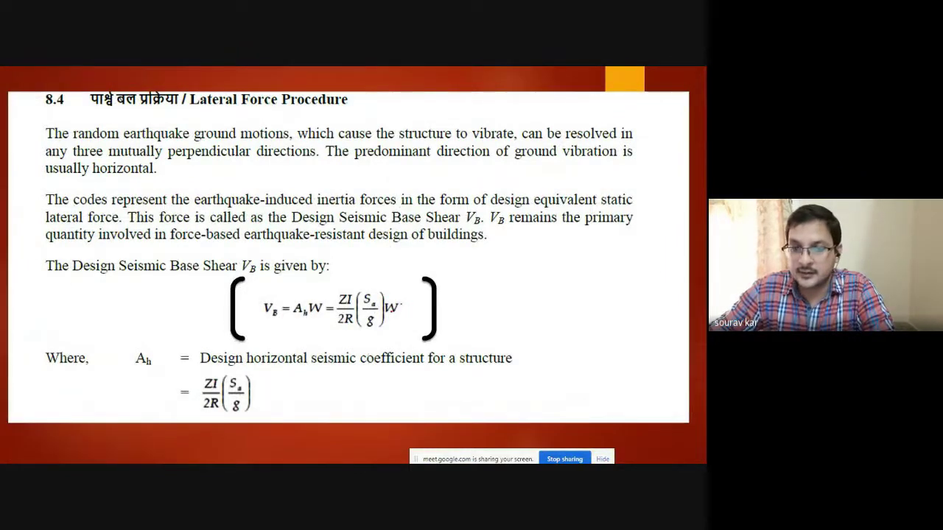
{"action": "mouse_move", "coordinate": [390, 313]}
{"action": "left_mouse_down"}
{"action": "mouse_move", "coordinate": [407, 315]}
{"action": "mouse_move", "coordinate": [381, 316]}
{"action": "mouse_move", "coordinate": [398, 317]}
{"action": "left_mouse_up"}
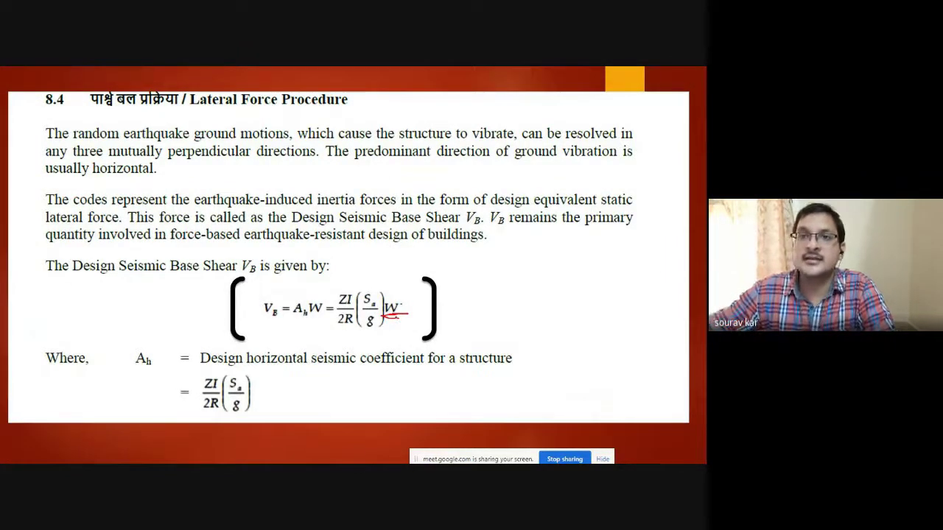
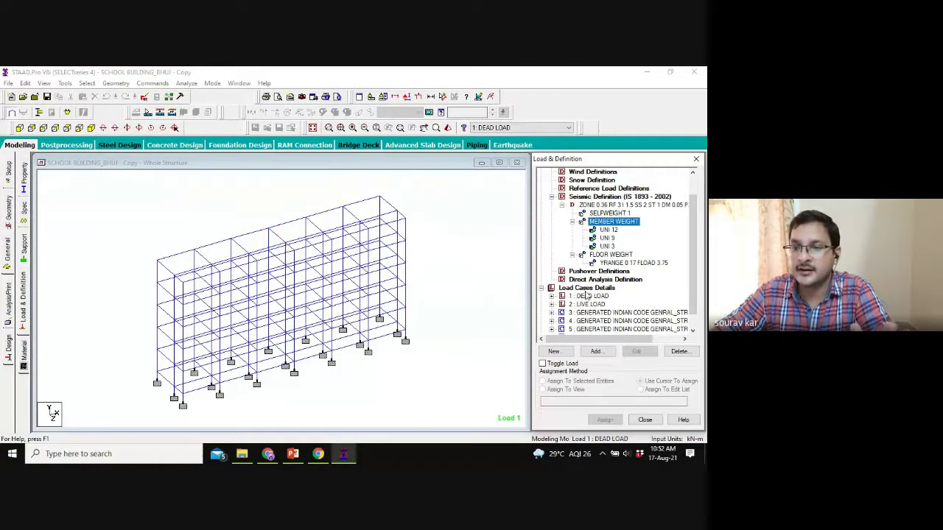
Select the load cases group, switch to File Explorer and look through the files in the PEN DRIVE 2 and OGMA folders.
{"action": "left_click", "coordinate": [587, 290]}
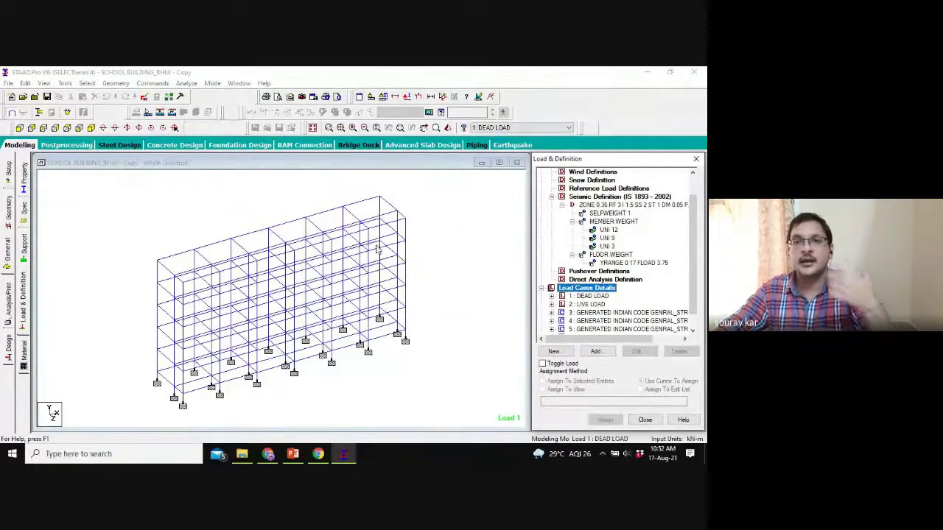
{"action": "mouse_move", "coordinate": [295, 460]}
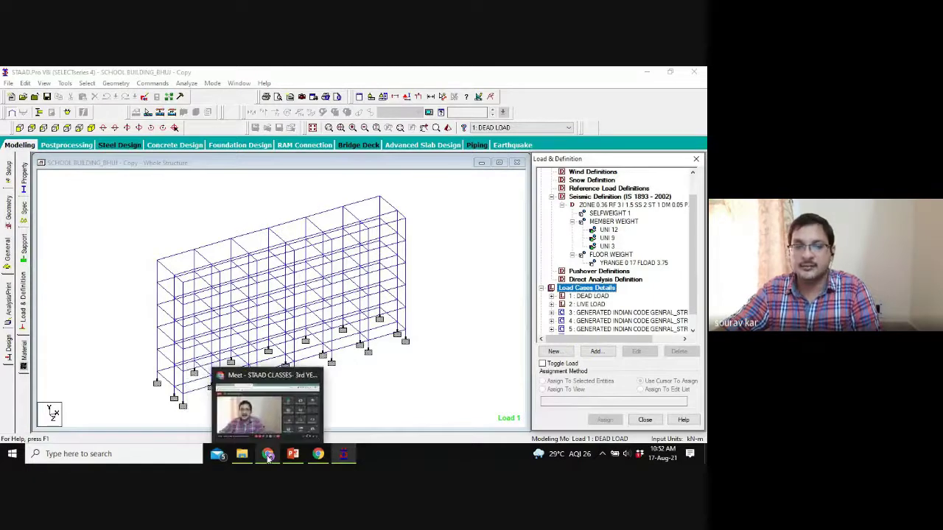
{"action": "left_click", "coordinate": [242, 454]}
{"action": "scroll", "coordinate": [228, 265], "scroll_direction": "up", "scroll_amount": 6}
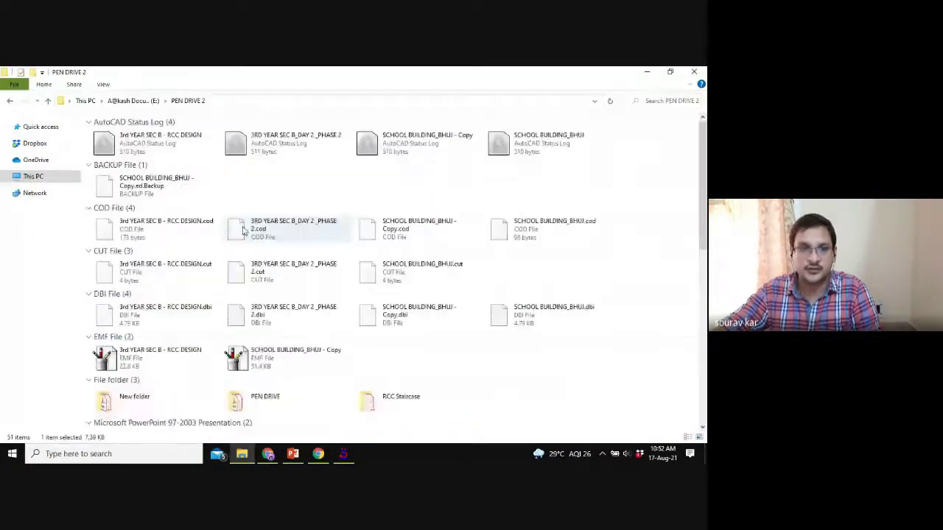
{"action": "scroll", "coordinate": [229, 269], "scroll_direction": "down", "scroll_amount": 6}
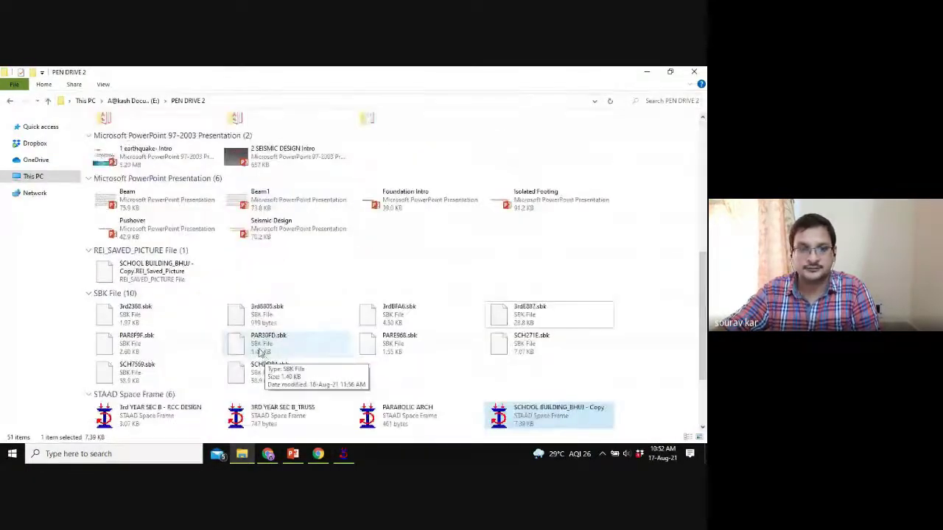
{"action": "left_click", "coordinate": [9, 100]}
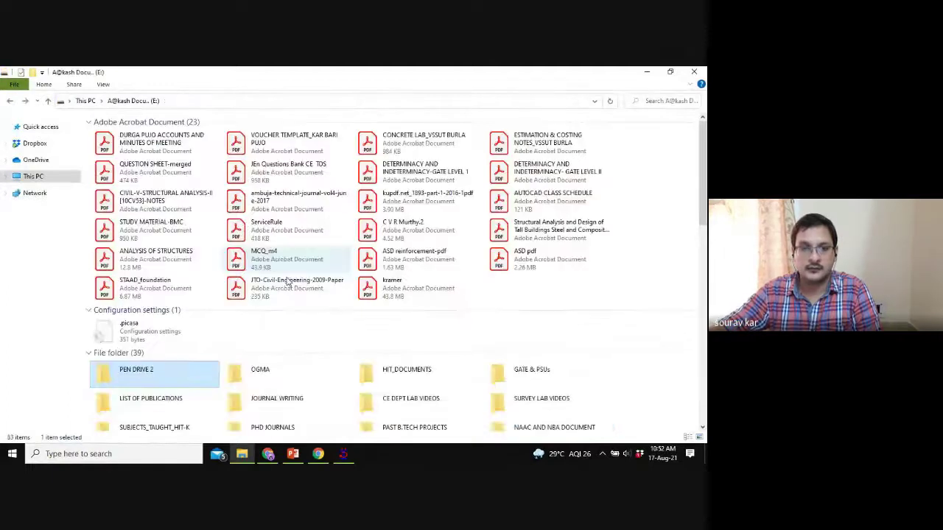
{"action": "double_click", "coordinate": [261, 371]}
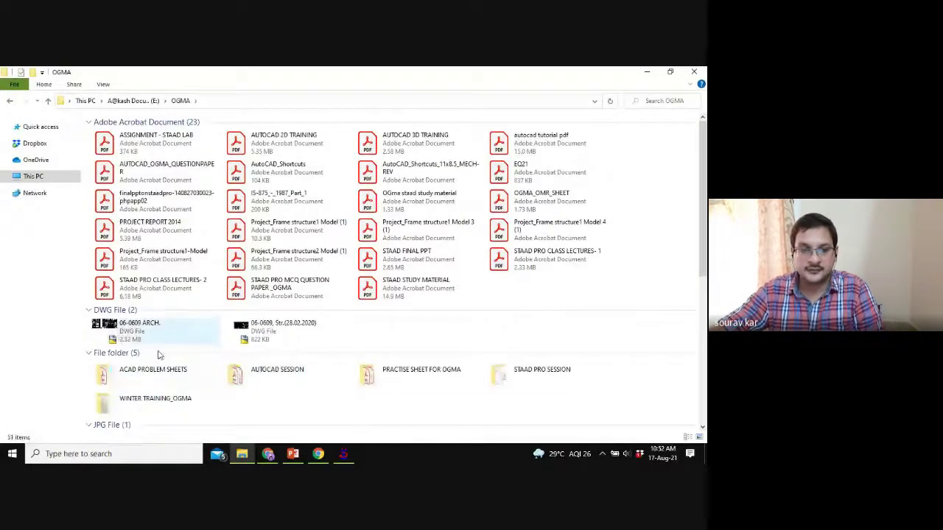
{"action": "scroll", "coordinate": [281, 382], "scroll_direction": "down", "scroll_amount": 6}
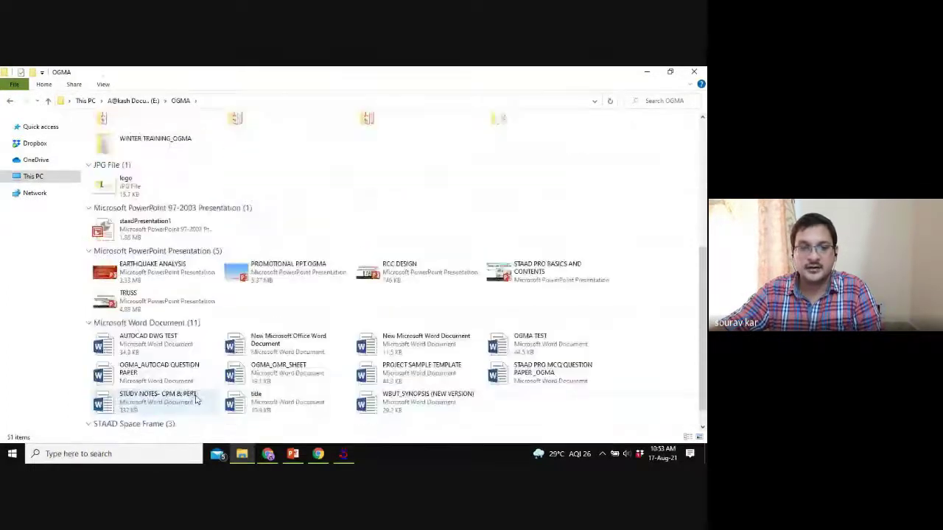
{"action": "scroll", "coordinate": [214, 283], "scroll_direction": "up", "scroll_amount": 5}
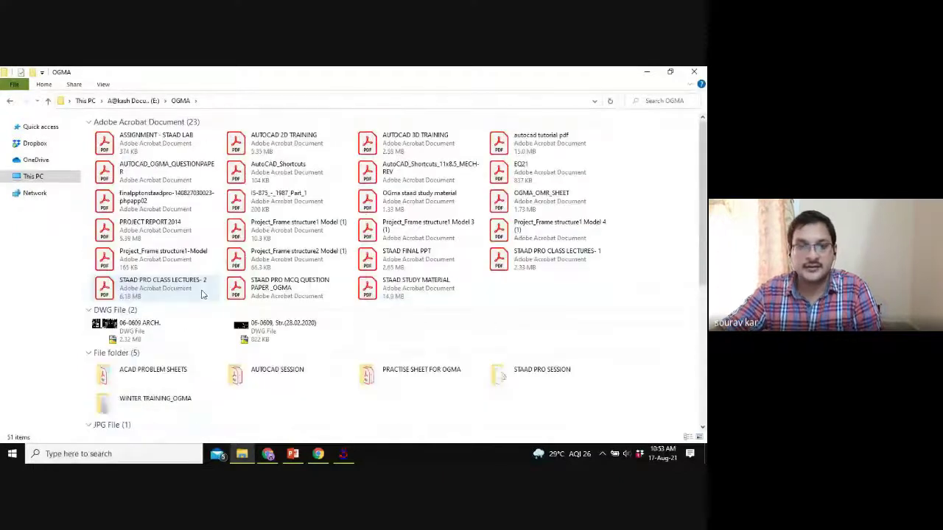
{"action": "scroll", "coordinate": [218, 283], "scroll_direction": "down", "scroll_amount": 2}
{"action": "scroll", "coordinate": [218, 283], "scroll_direction": "down", "scroll_amount": 5}
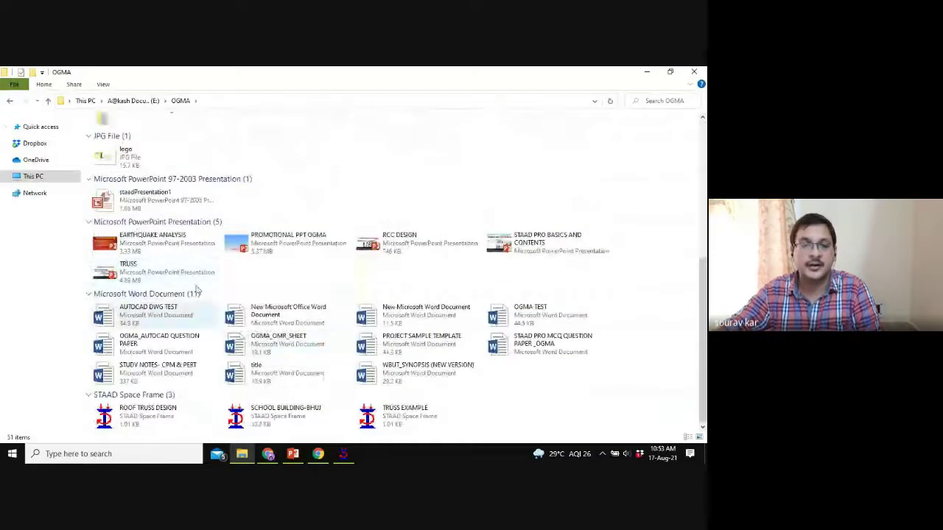
Look through the files in the HIT_DOCUMENTS folder on drive E and return to the drive's root.
{"action": "left_click", "coordinate": [9, 101]}
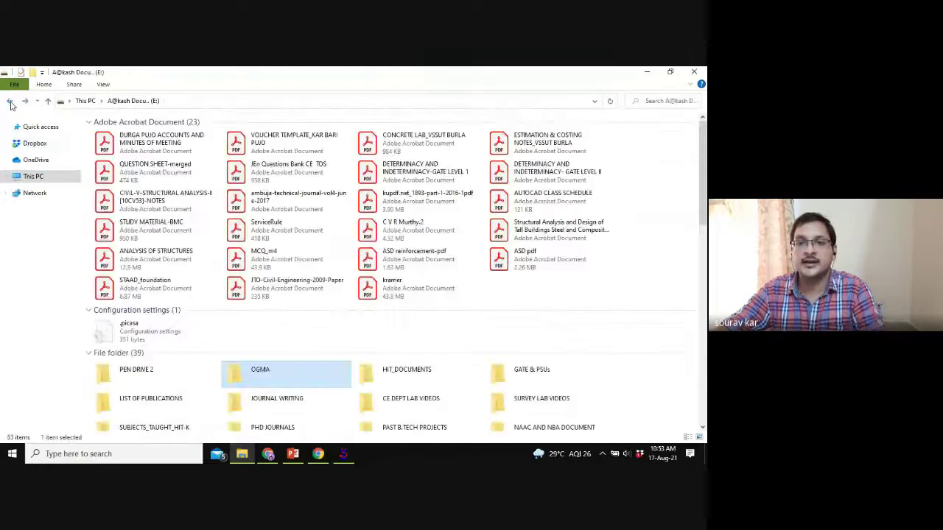
{"action": "double_click", "coordinate": [412, 372]}
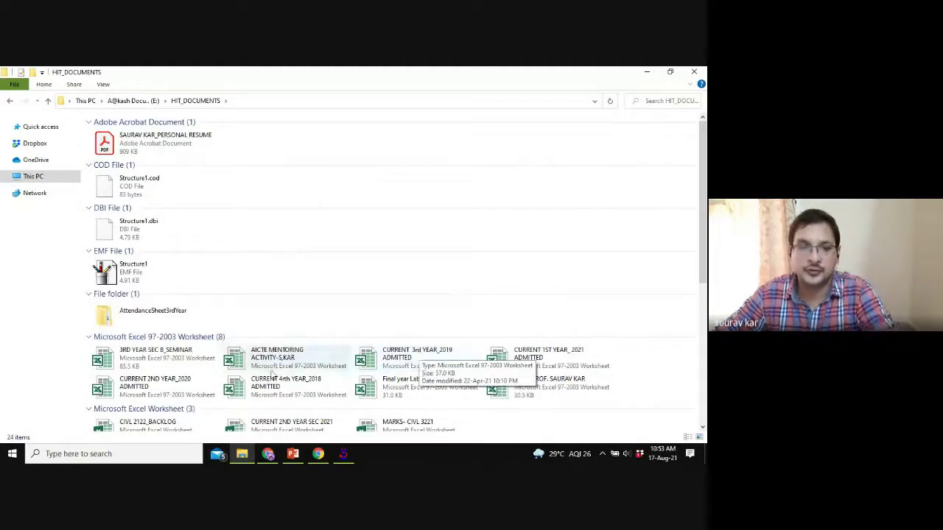
{"action": "scroll", "coordinate": [268, 382], "scroll_direction": "down", "scroll_amount": 5}
{"action": "scroll", "coordinate": [267, 380], "scroll_direction": "down", "scroll_amount": 1}
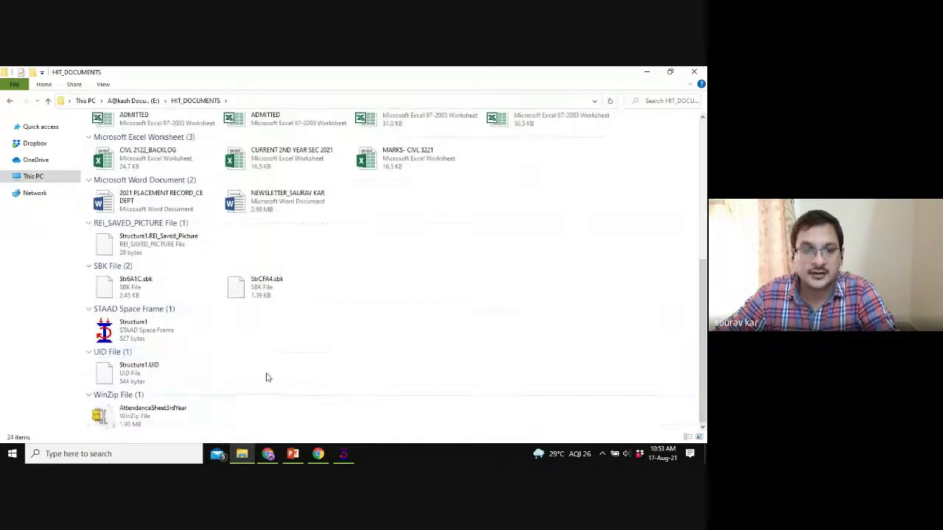
{"action": "scroll", "coordinate": [267, 375], "scroll_direction": "up", "scroll_amount": 6}
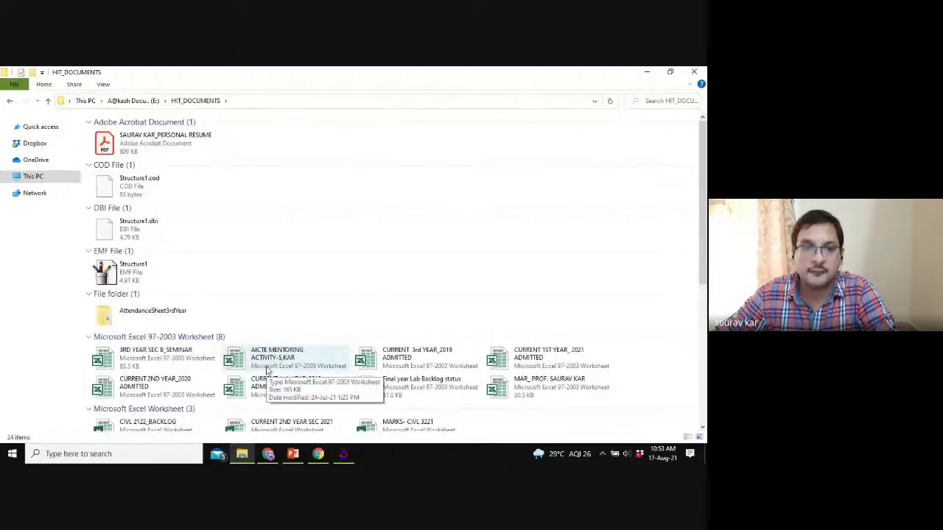
{"action": "left_click", "coordinate": [9, 100]}
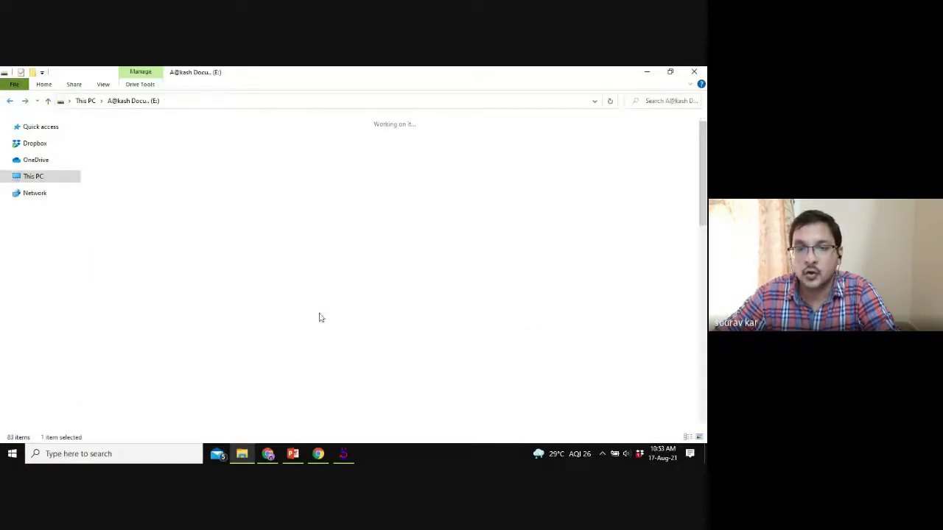
Switch back to STAAD.Pro by way of the presentation, look at the dead load case and reselect the load cases group.
{"action": "left_click", "coordinate": [292, 454]}
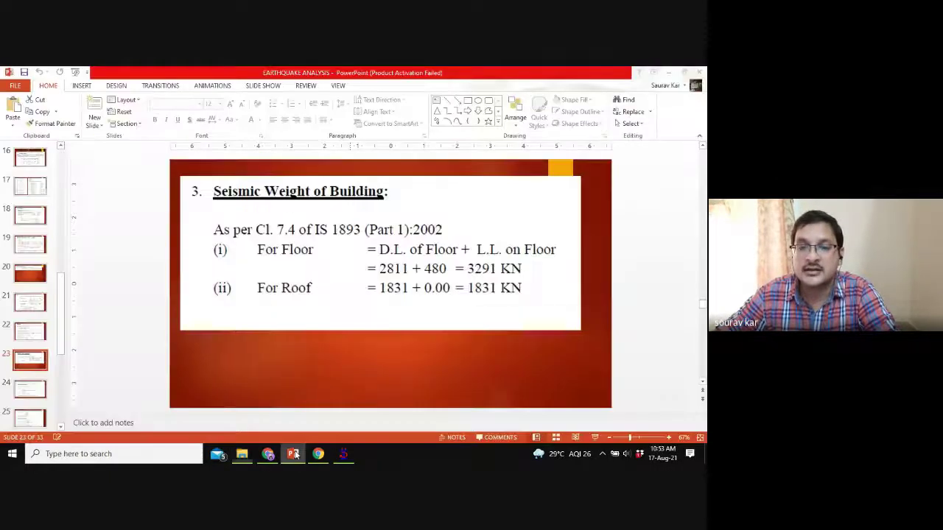
{"action": "left_click", "coordinate": [343, 453]}
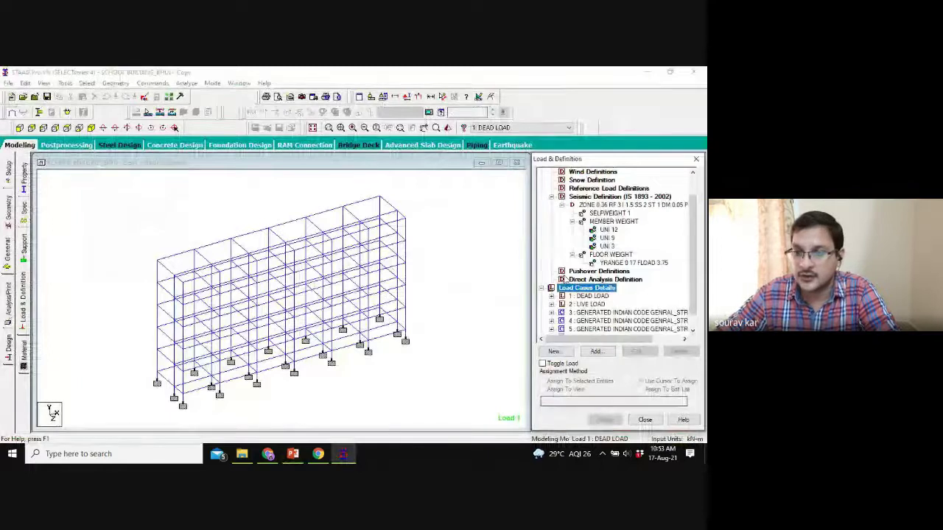
{"action": "left_click", "coordinate": [591, 296]}
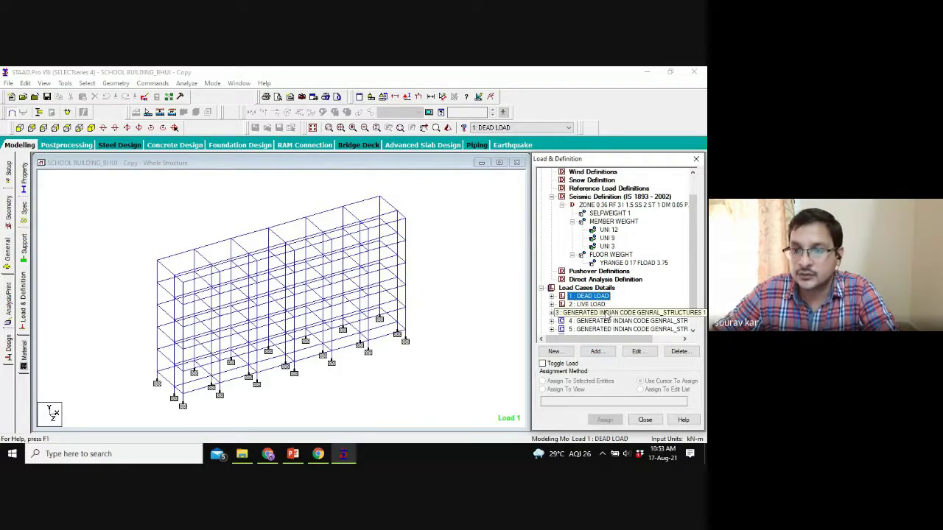
{"action": "left_click", "coordinate": [582, 290]}
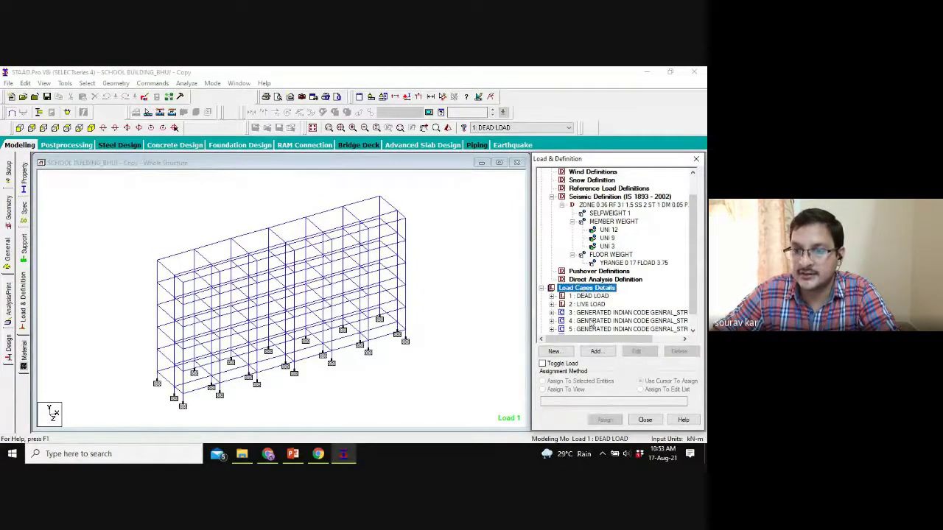
Open the model's input file in the STAAD Editor and renumber the LIVE LOAD case as 6.
{"action": "left_click", "coordinate": [136, 97]}
{"action": "scroll", "coordinate": [235, 256], "scroll_direction": "down", "scroll_amount": 20}
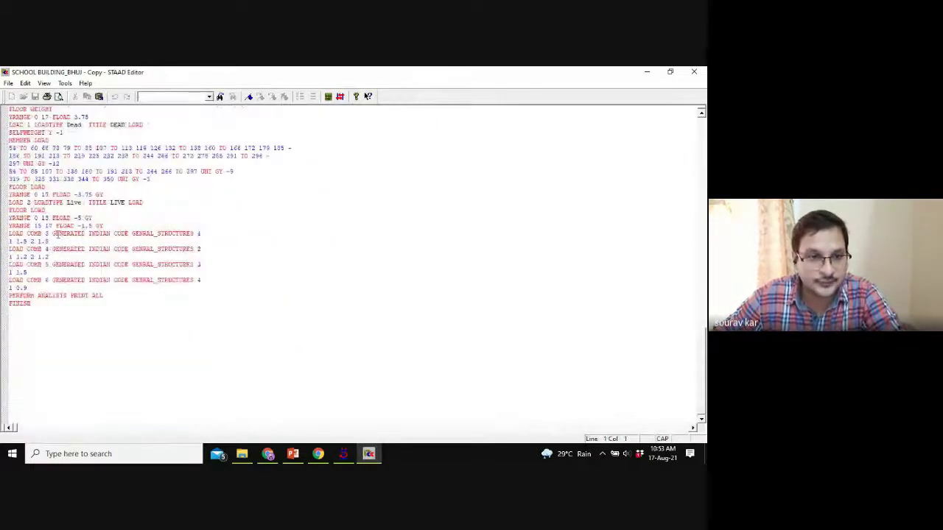
{"action": "left_click", "coordinate": [35, 199]}
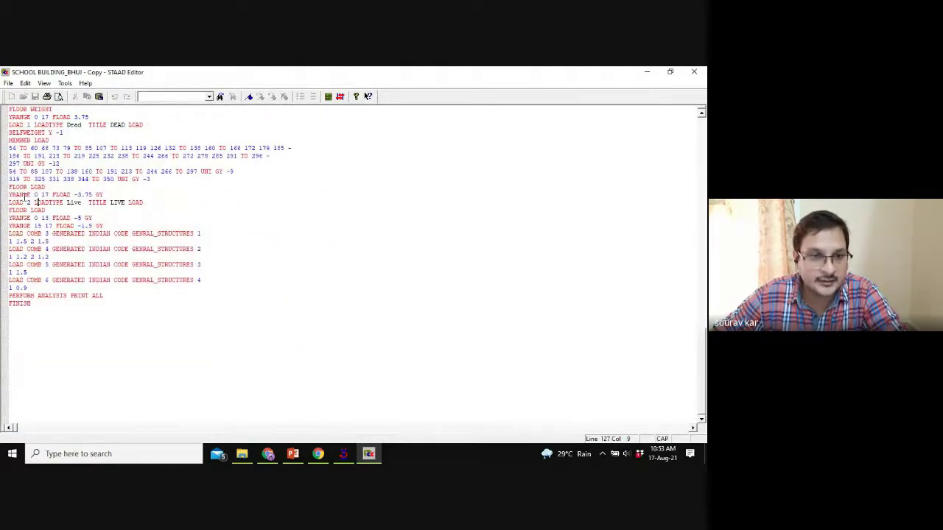
{"action": "left_click", "coordinate": [28, 201]}
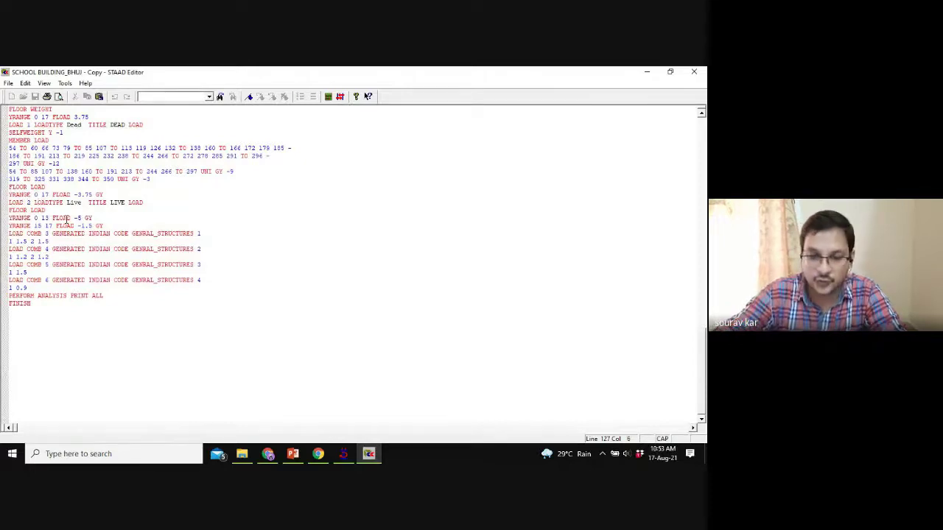
{"action": "key", "text": "Delete"}
{"action": "type", "text": "6"}
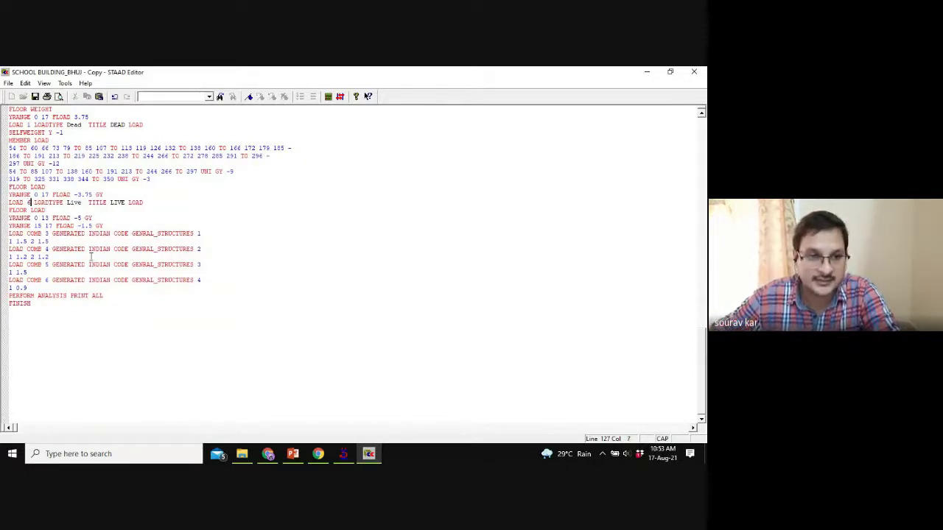
Renumber the DEAD LOAD case as 5 in the saved input file, and close the editor and the error listing.
{"action": "scroll", "coordinate": [73, 243], "scroll_direction": "up", "scroll_amount": 2}
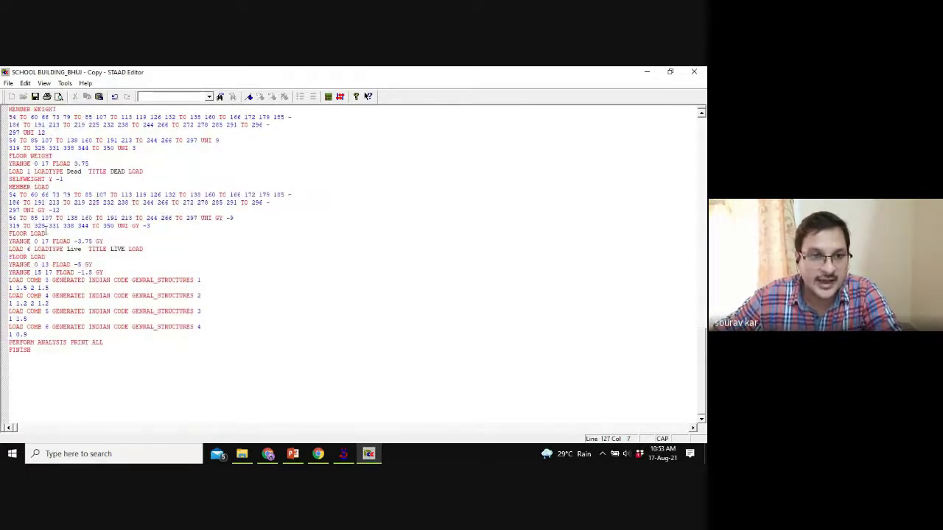
{"action": "left_click", "coordinate": [32, 171]}
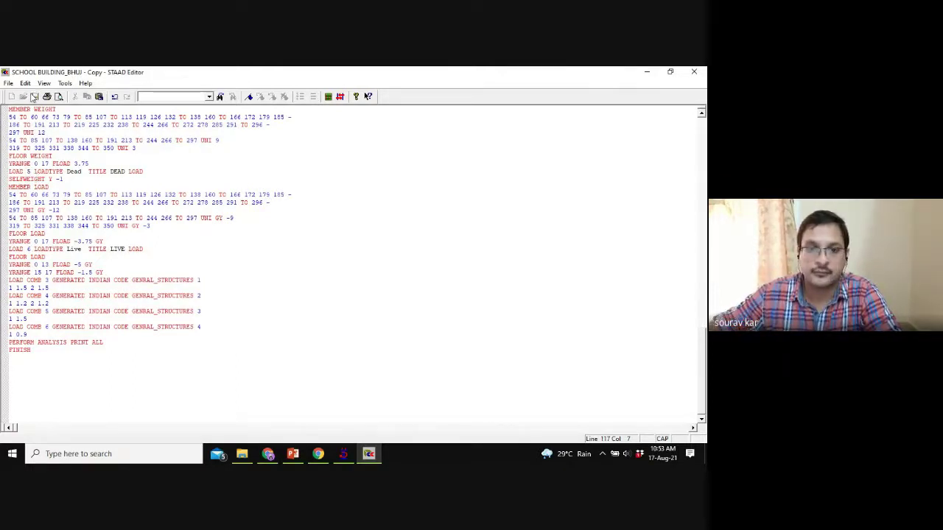
{"action": "left_click", "coordinate": [693, 72]}
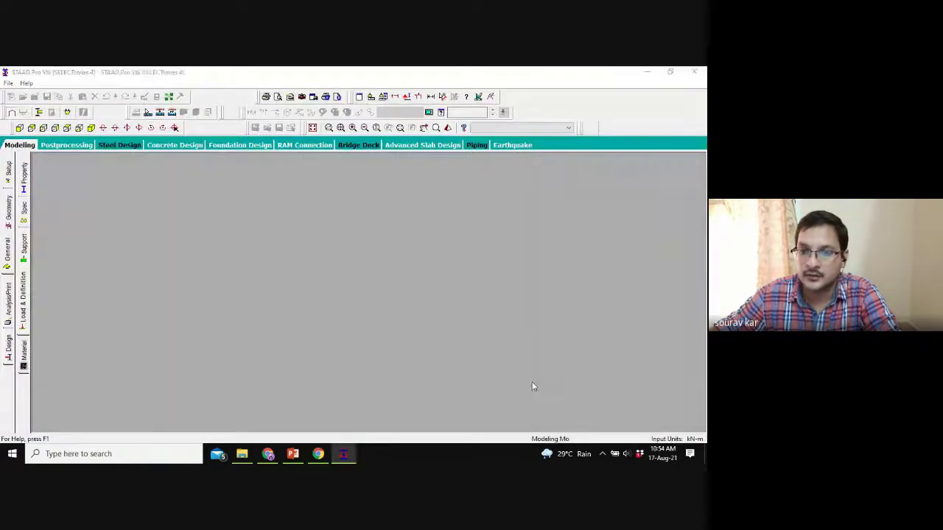
{"action": "left_click", "coordinate": [361, 280]}
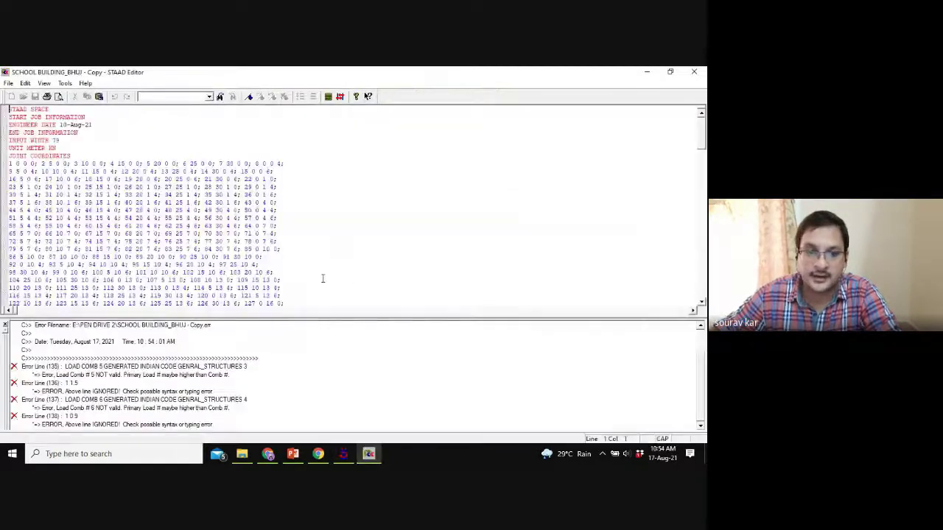
{"action": "left_click", "coordinate": [694, 71]}
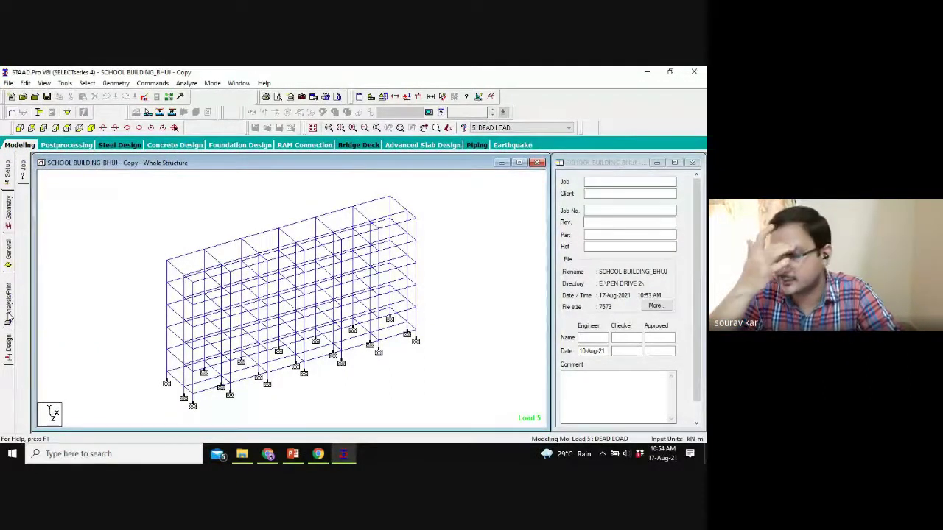
Reopen the Load & Definition settings, expand the load cases and select the Load Cases Details group.
{"action": "left_click", "coordinate": [7, 251]}
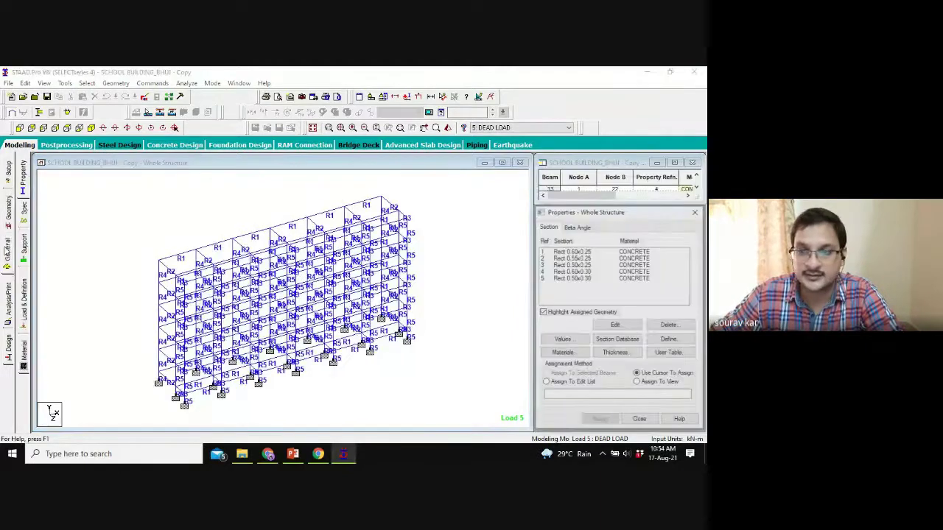
{"action": "left_click", "coordinate": [26, 312]}
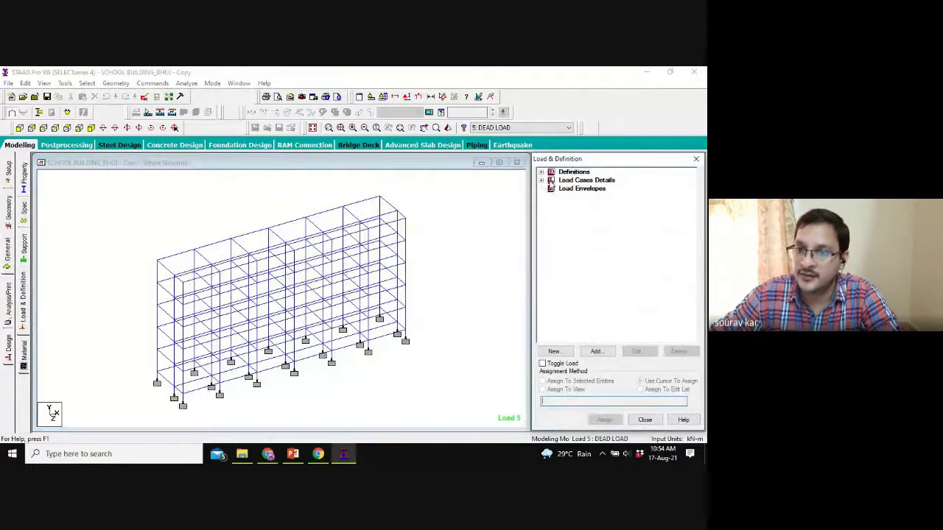
{"action": "left_click", "coordinate": [542, 181]}
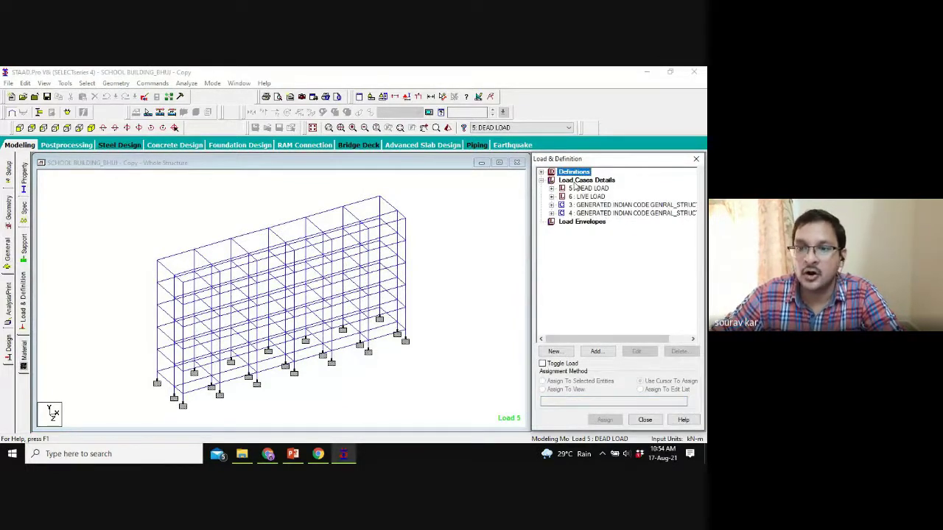
{"action": "left_click", "coordinate": [571, 184]}
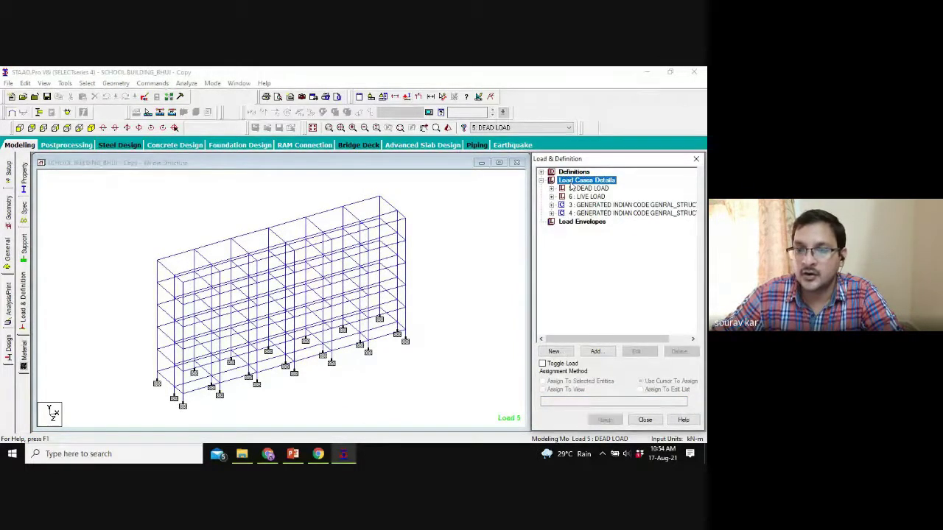
Add primary load case 1 with loading type Seismic and the title SL (+X).
{"action": "left_click", "coordinate": [596, 352]}
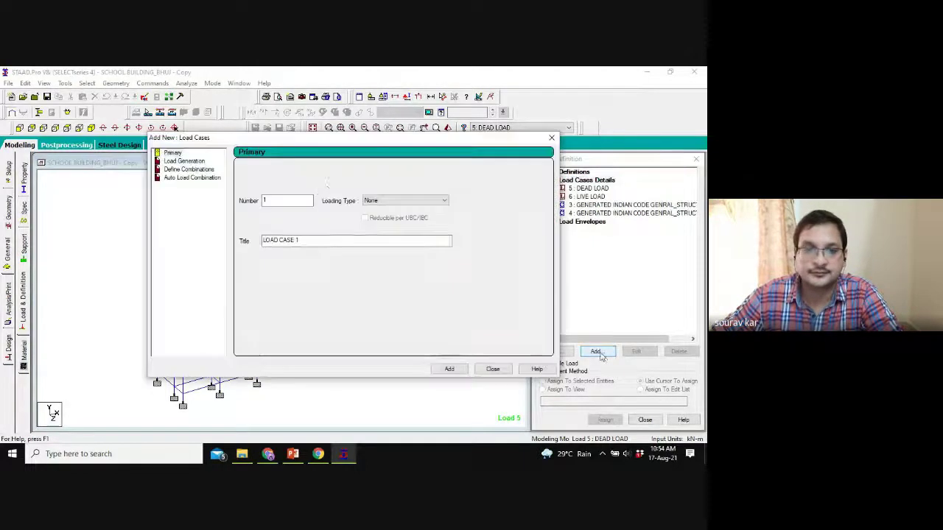
{"action": "left_click", "coordinate": [385, 203]}
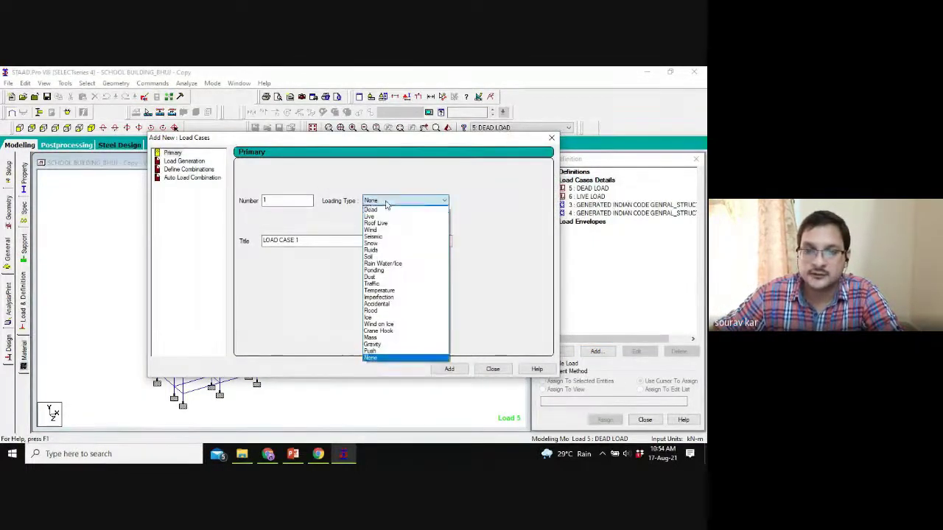
{"action": "left_click", "coordinate": [380, 237]}
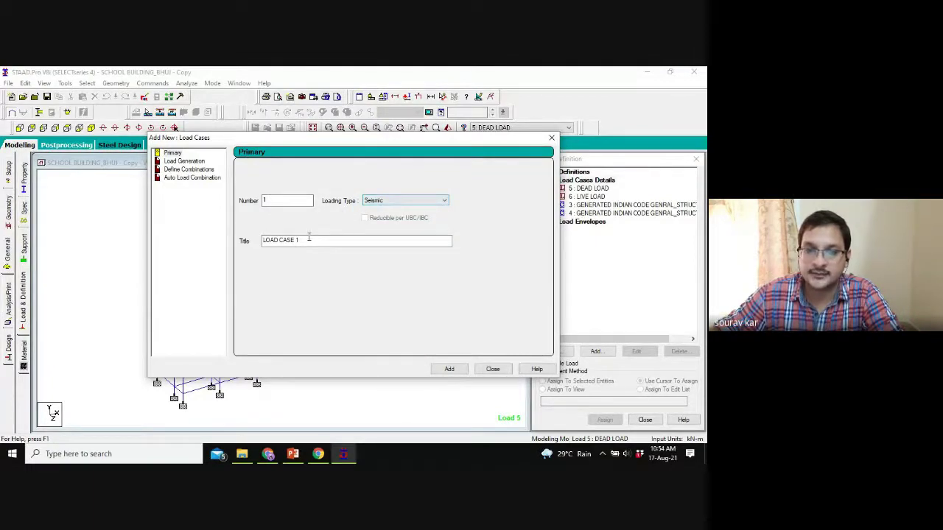
{"action": "left_click_drag", "start_coordinate": [313, 240], "coordinate": [183, 246]}
{"action": "type", "text": "SL ("}
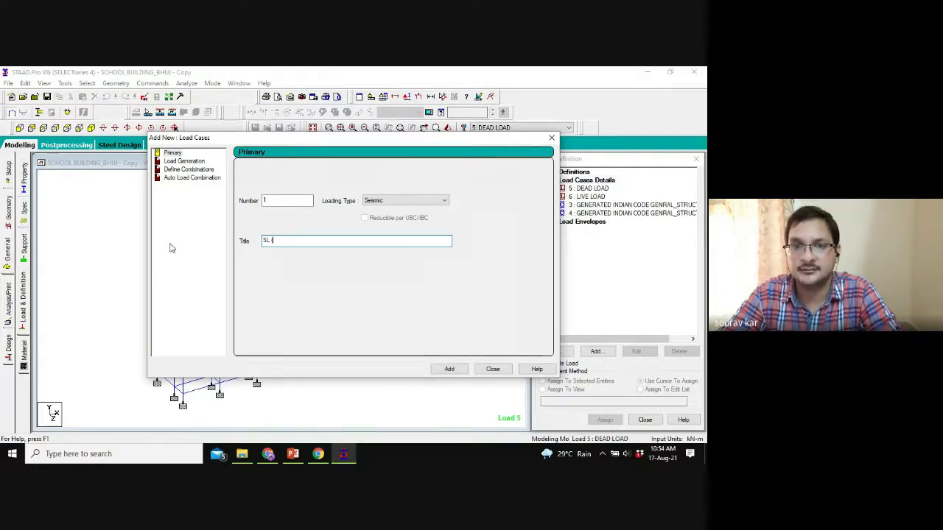
{"action": "type", "text": "+X"}
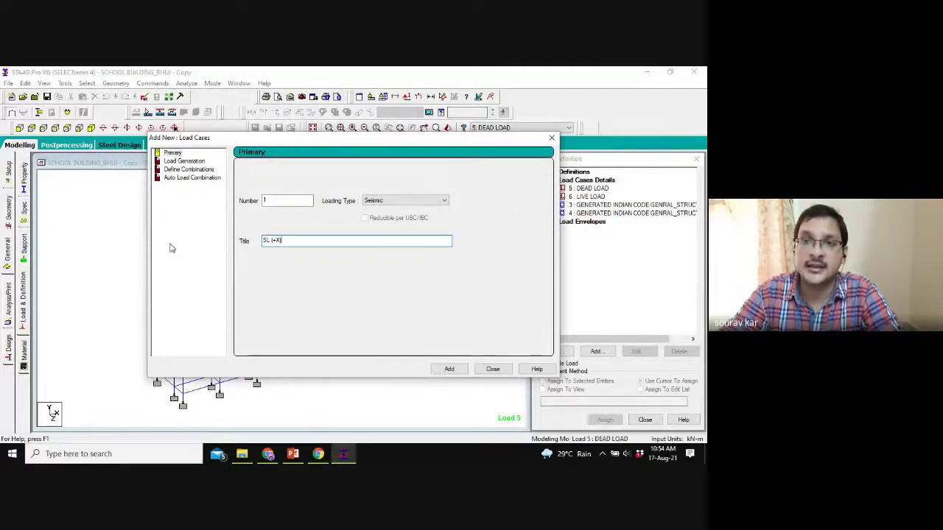
{"action": "key", "text": "Return"}
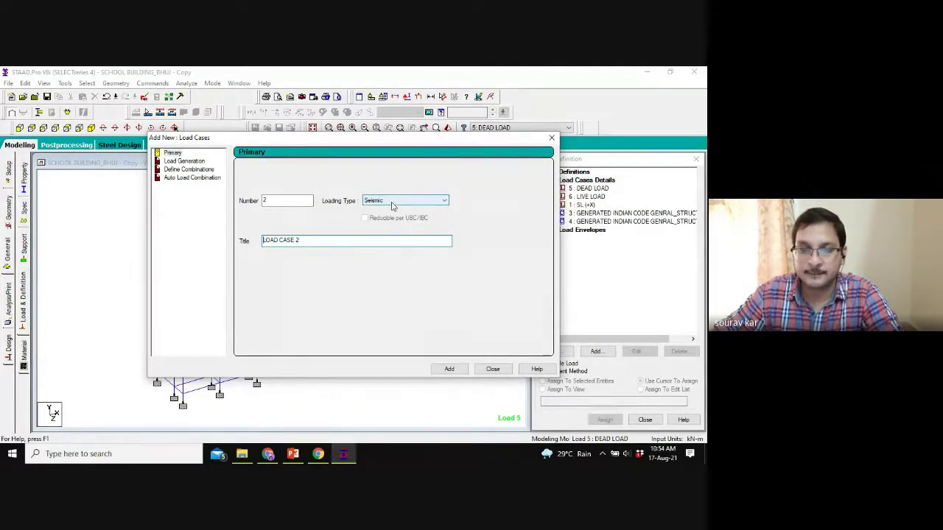
Add primary seismic load case 2 titled SL(-X).
{"action": "left_click_drag", "start_coordinate": [300, 240], "coordinate": [189, 246]}
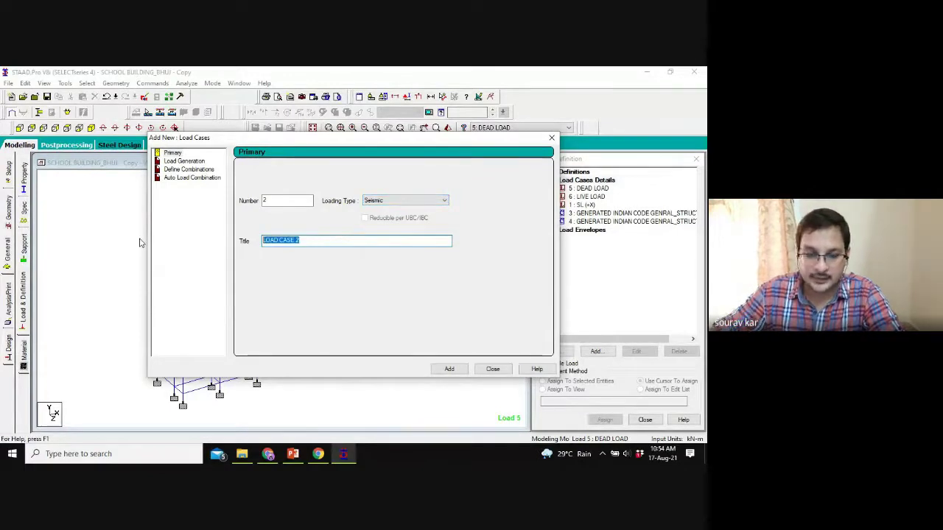
{"action": "type", "text": "SL (-X"}
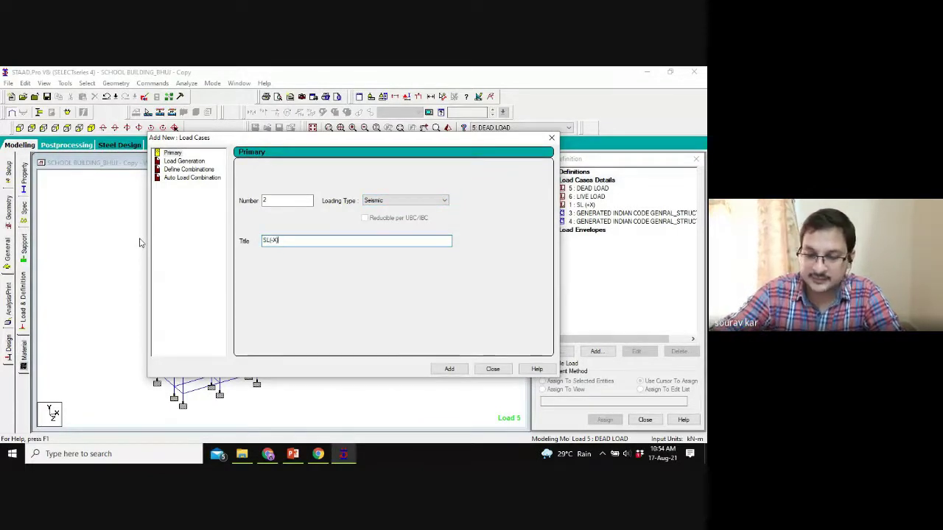
{"action": "type", "text": ")"}
{"action": "key", "text": "Return"}
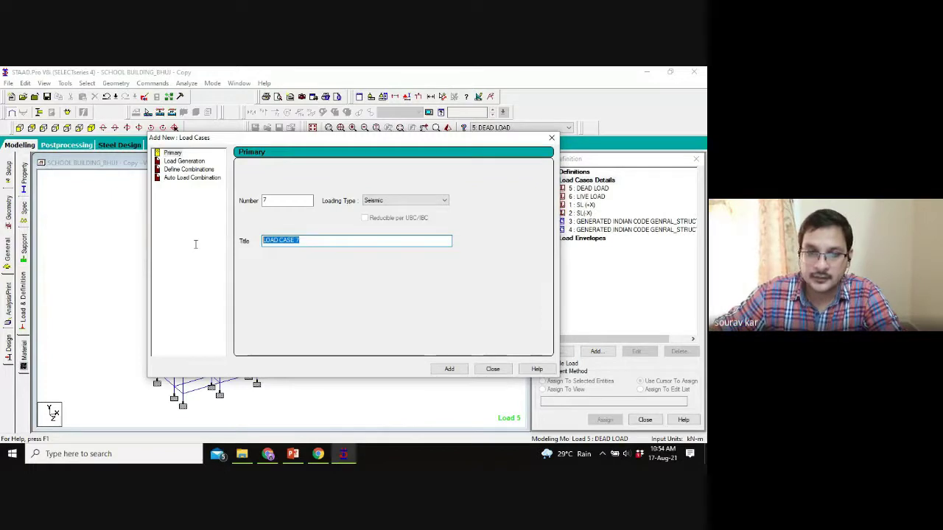
Add primary seismic load case 7 titled SL(+Z).
{"action": "type", "text": "SL(+"}
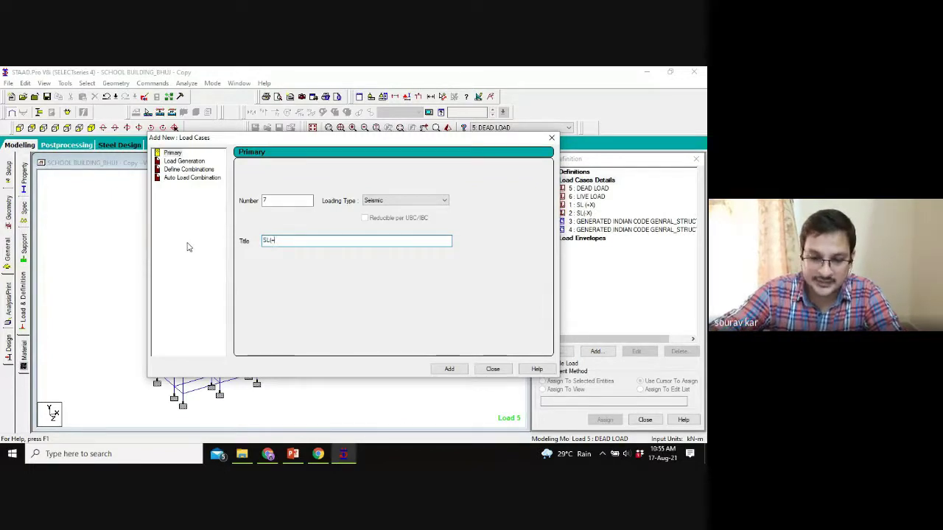
{"action": "type", "text": "Z)"}
{"action": "key", "text": "Return"}
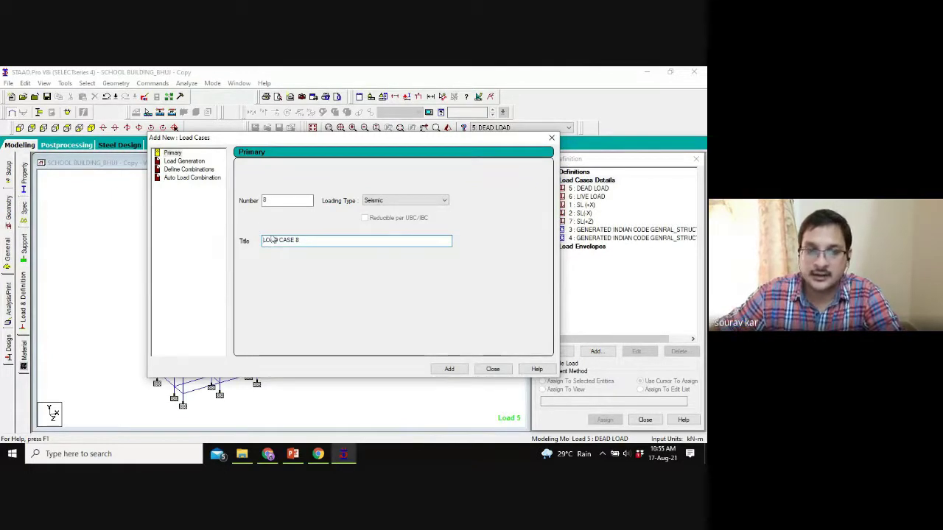
Add primary seismic load case 8 titled SL(-X) and finish adding load cases.
{"action": "left_click", "coordinate": [270, 199]}
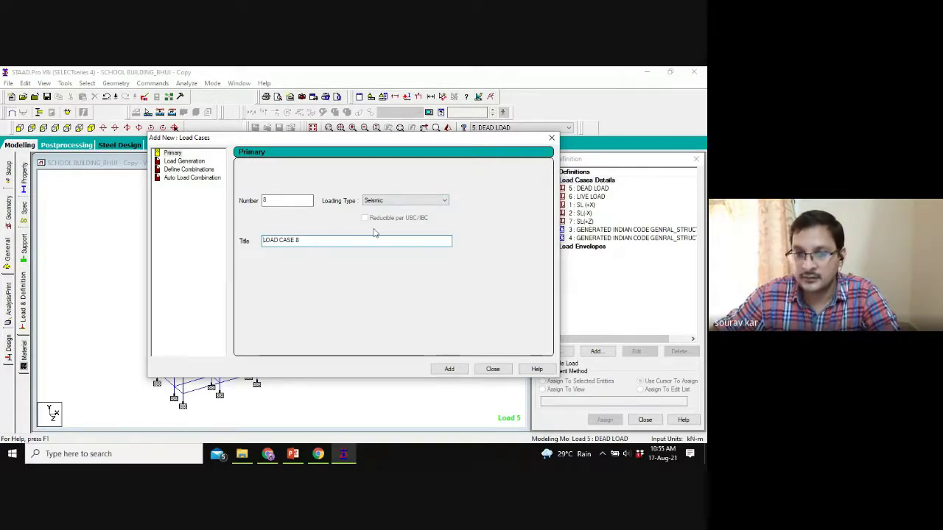
{"action": "left_click", "coordinate": [320, 238]}
{"action": "key", "text": "BackSpace"}
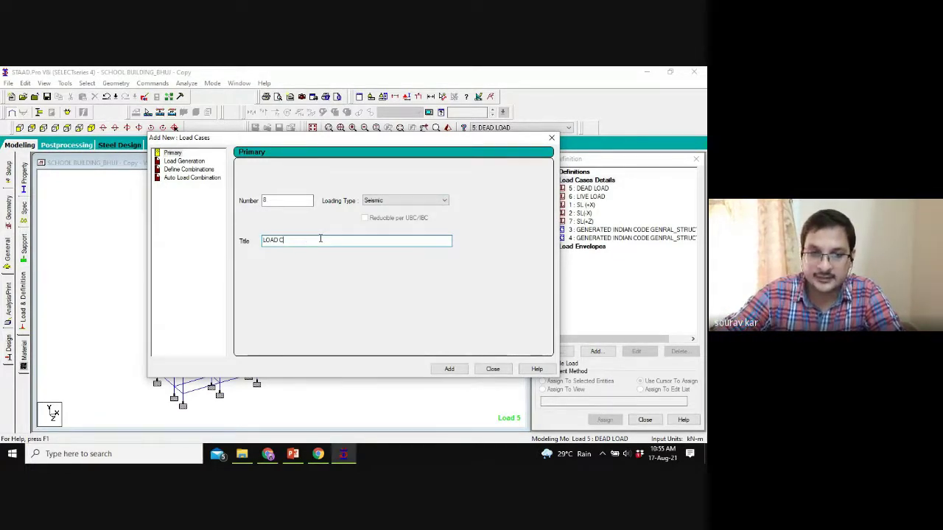
{"action": "key", "text": "BackSpace"}
{"action": "key", "text": "BackSpace"}
{"action": "key", "text": "BackSpace"}
{"action": "key", "text": "BackSpace"}
{"action": "key", "text": "BackSpace"}
{"action": "key", "text": "BackSpace"}
{"action": "type", "text": "5"}
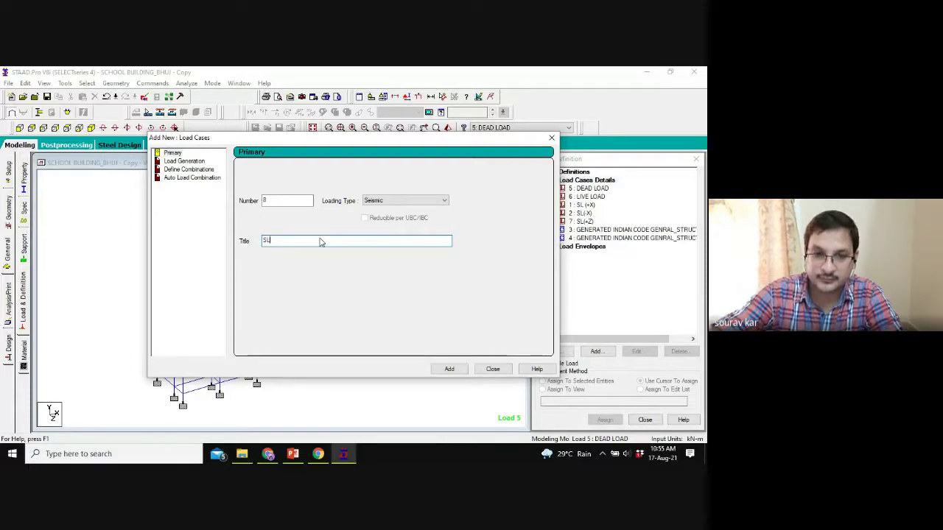
{"action": "type", "text": "L("}
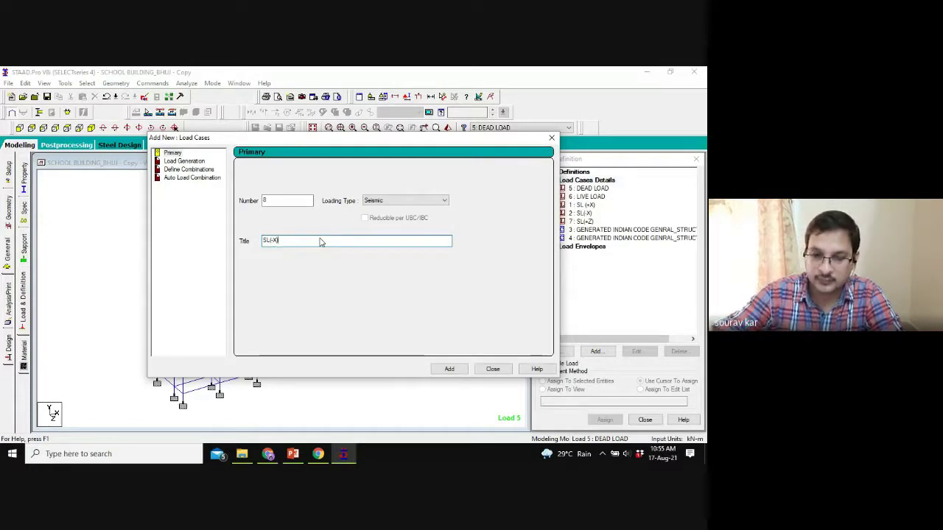
{"action": "type", "text": "-X)"}
{"action": "key", "text": "Return"}
{"action": "left_click", "coordinate": [491, 368]}
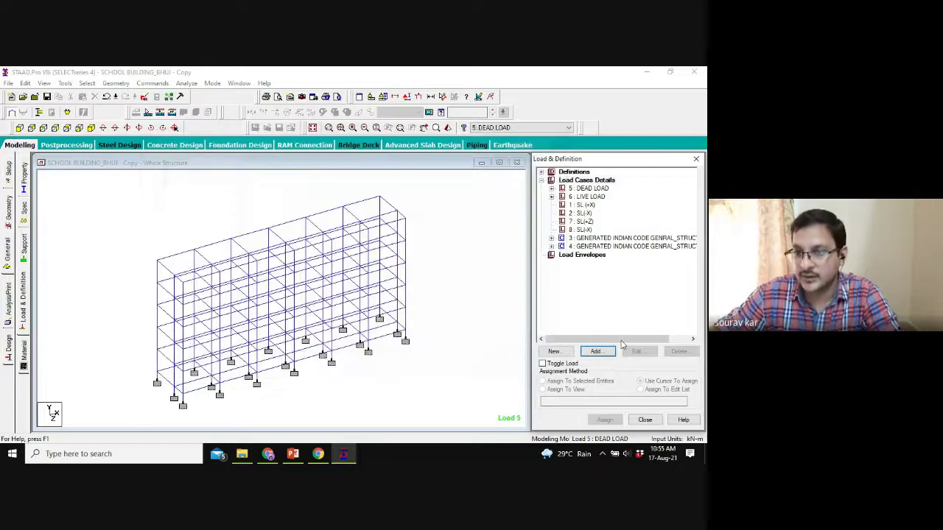
Save the model and open its input command file at the seismic definition and load case lines.
{"action": "left_click", "coordinate": [130, 96]}
{"action": "left_click", "coordinate": [300, 273]}
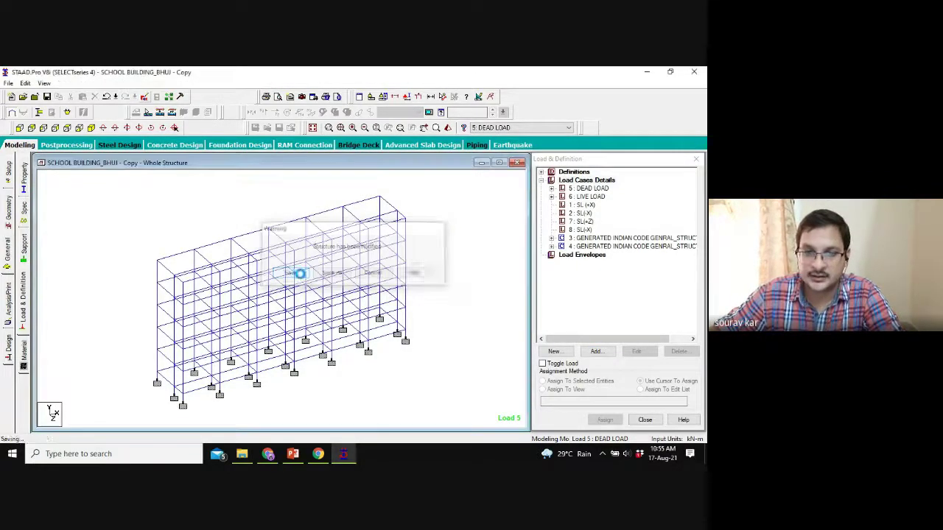
{"action": "scroll", "coordinate": [73, 296], "scroll_direction": "down", "scroll_amount": 20}
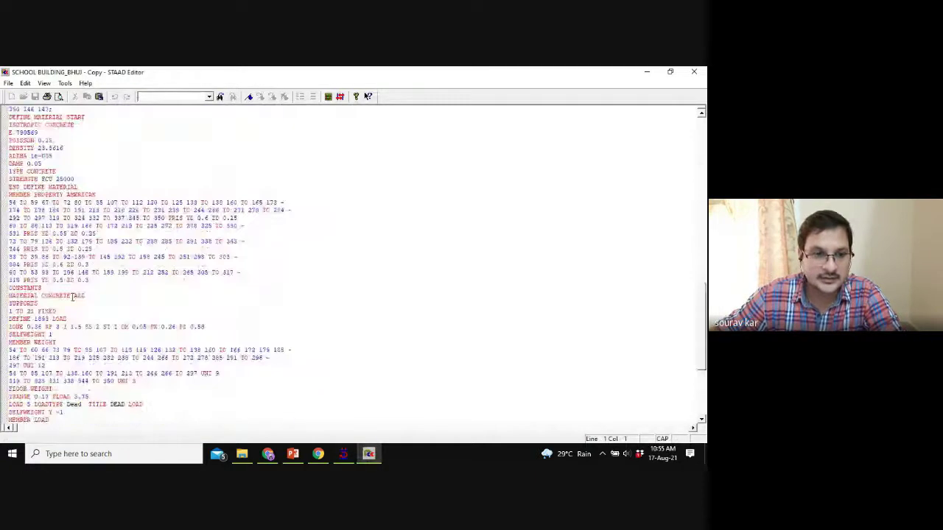
{"action": "scroll", "coordinate": [73, 296], "scroll_direction": "down", "scroll_amount": 6}
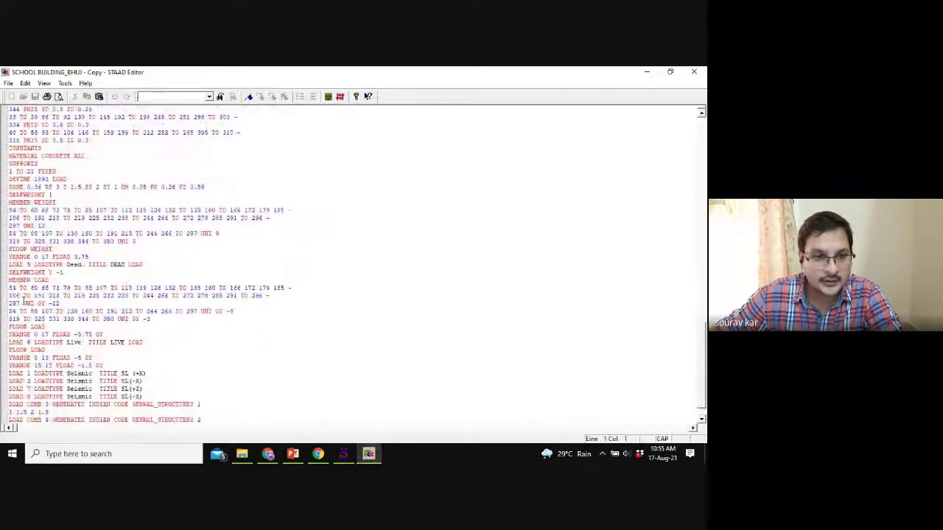
{"action": "left_click", "coordinate": [50, 226]}
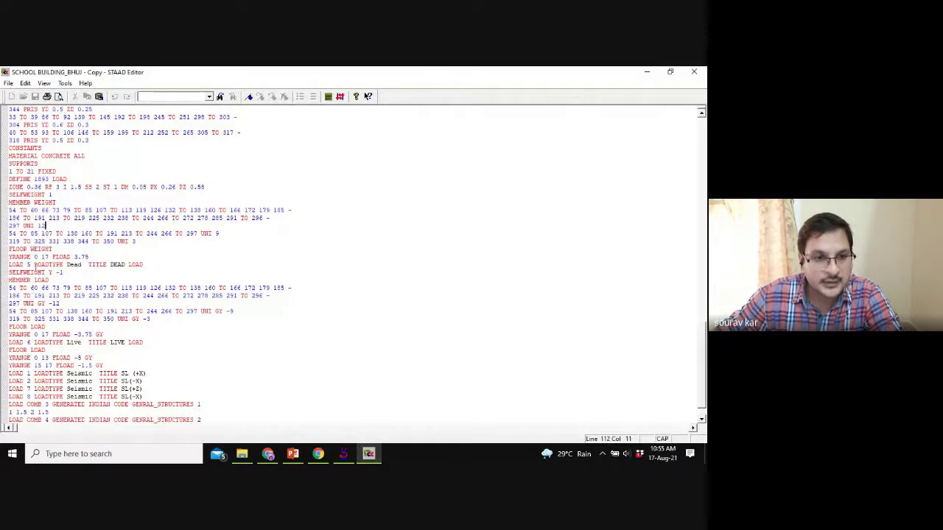
{"action": "scroll", "coordinate": [36, 283], "scroll_direction": "down", "scroll_amount": 4}
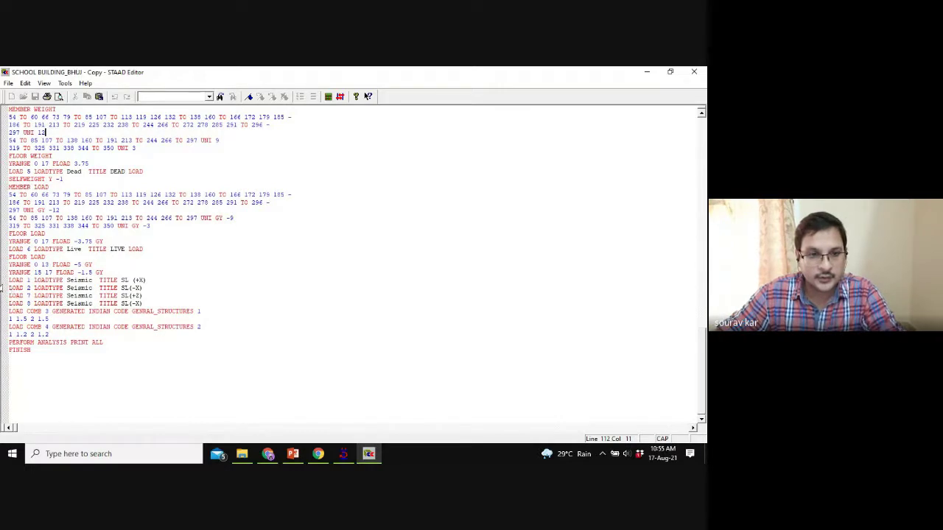
Copy the four seismic load case lines and paste them directly after the floor weight line, above the dead load case.
{"action": "left_click_drag", "start_coordinate": [8, 280], "coordinate": [156, 302]}
{"action": "key", "text": "ctrl+c"}
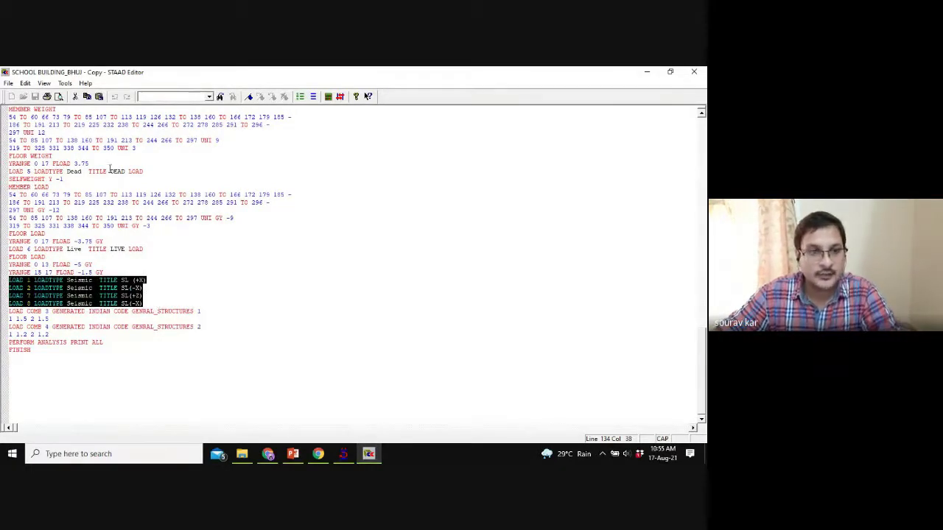
{"action": "left_click", "coordinate": [112, 162]}
{"action": "scroll", "coordinate": [109, 164], "scroll_direction": "up", "scroll_amount": 2}
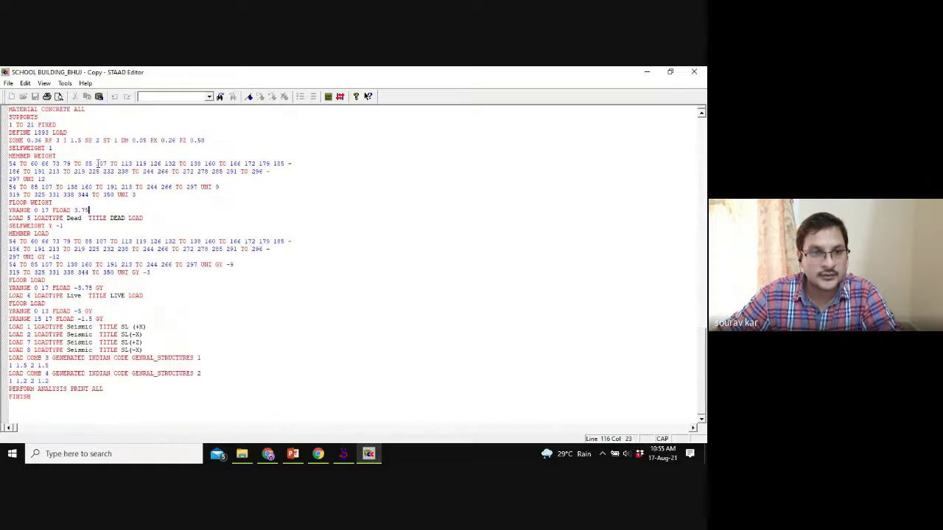
{"action": "key", "text": "Return"}
{"action": "key", "text": "ctrl+v"}
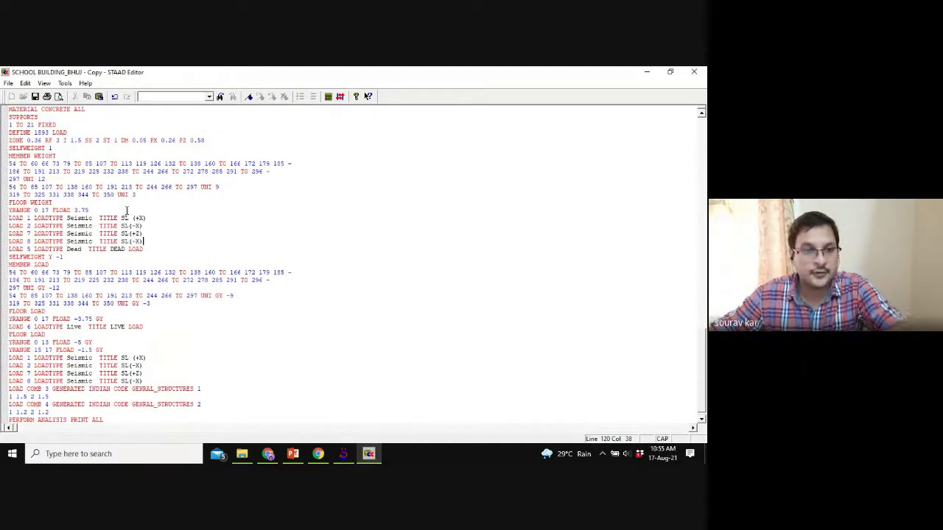
Renumber the pasted seismic cases in the input file, making SL(+Z) load 3 and the last SL(-X) load 4.
{"action": "left_click", "coordinate": [32, 233]}
{"action": "key", "text": "BackSpace"}
{"action": "type", "text": "3"}
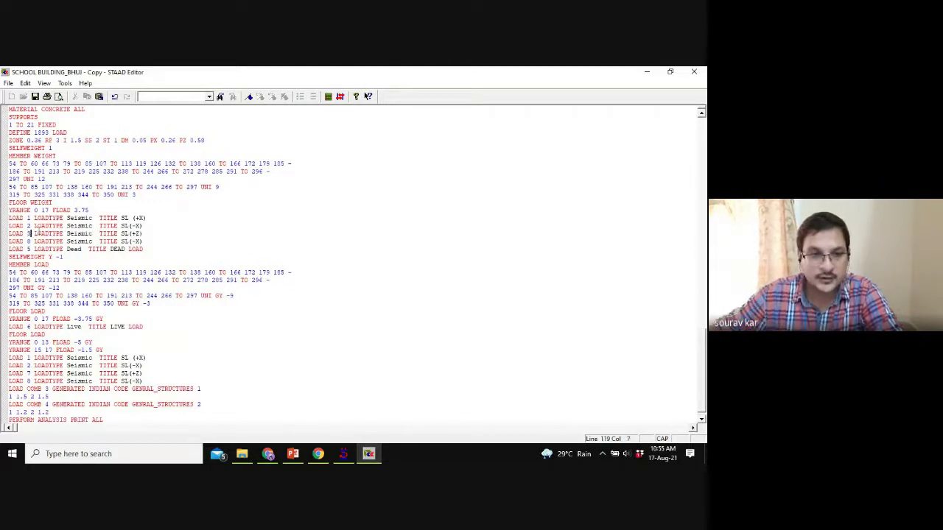
{"action": "left_click", "coordinate": [29, 241]}
{"action": "key", "text": "BackSpace"}
{"action": "type", "text": "4"}
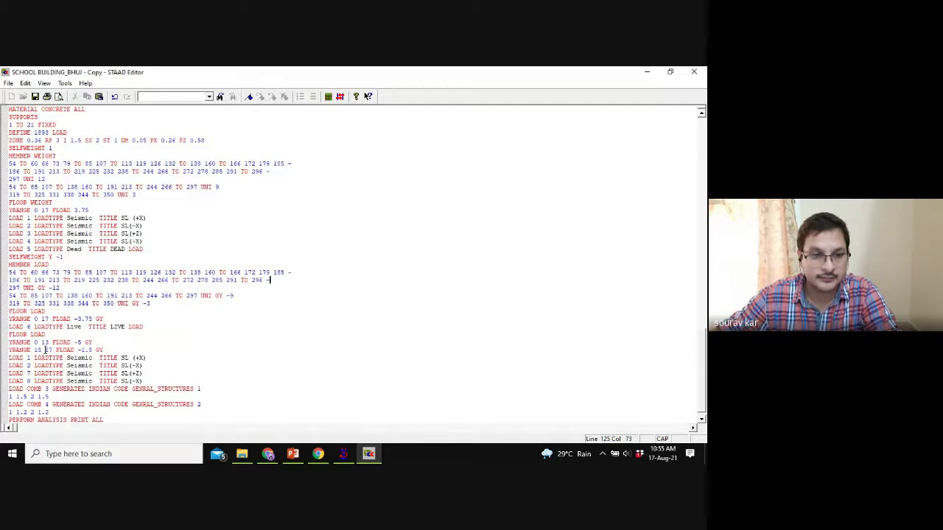
Delete the original seismic lines below the live load, correct load 1's title to SL(+X), and close the input file.
{"action": "left_click_drag", "start_coordinate": [145, 381], "coordinate": [9, 358]}
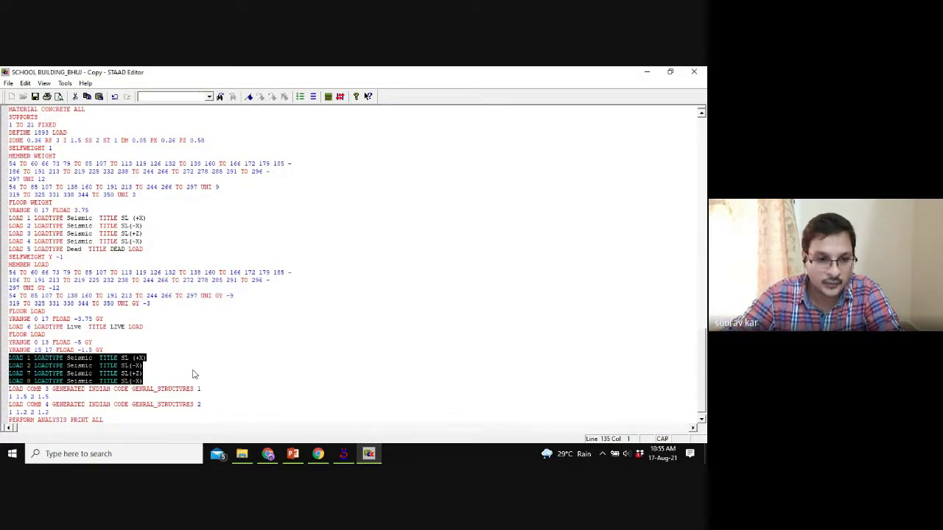
{"action": "key", "text": "Delete"}
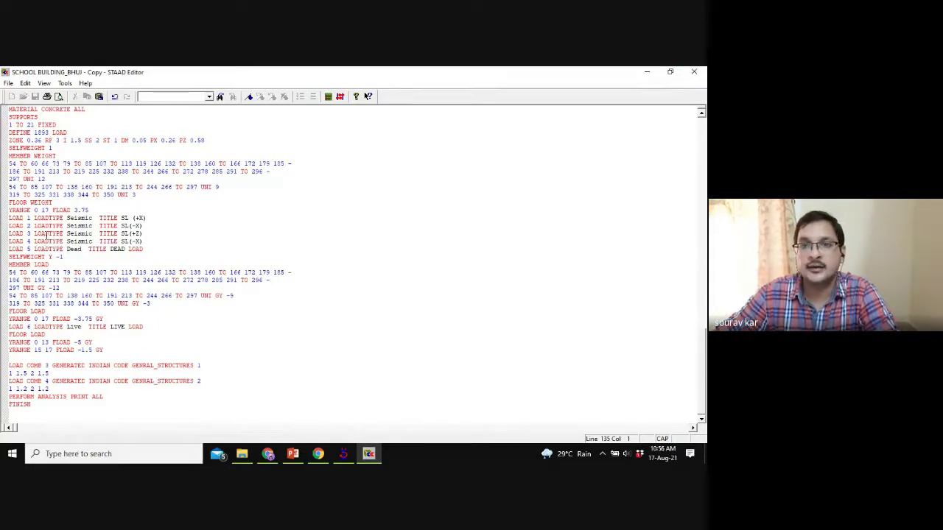
{"action": "left_click", "coordinate": [132, 218]}
{"action": "key", "text": "BackSpace"}
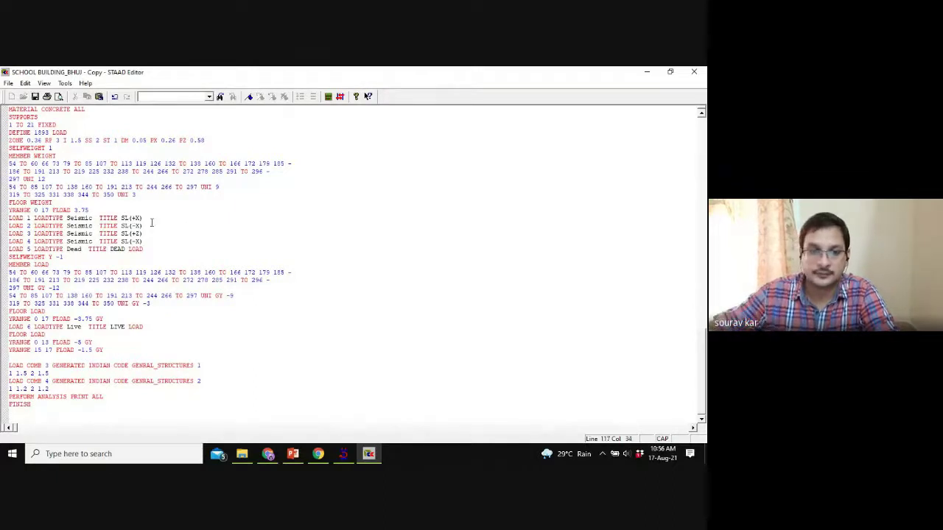
{"action": "left_click", "coordinate": [694, 72]}
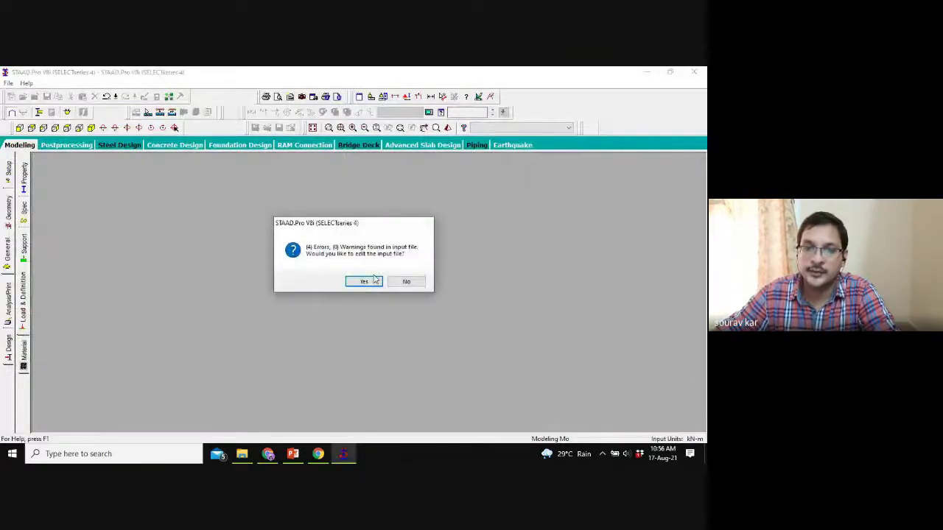
Reopen the input file, delete the generated load combinations 3 and 4 with their factor lines, then save and close it.
{"action": "left_click", "coordinate": [363, 280]}
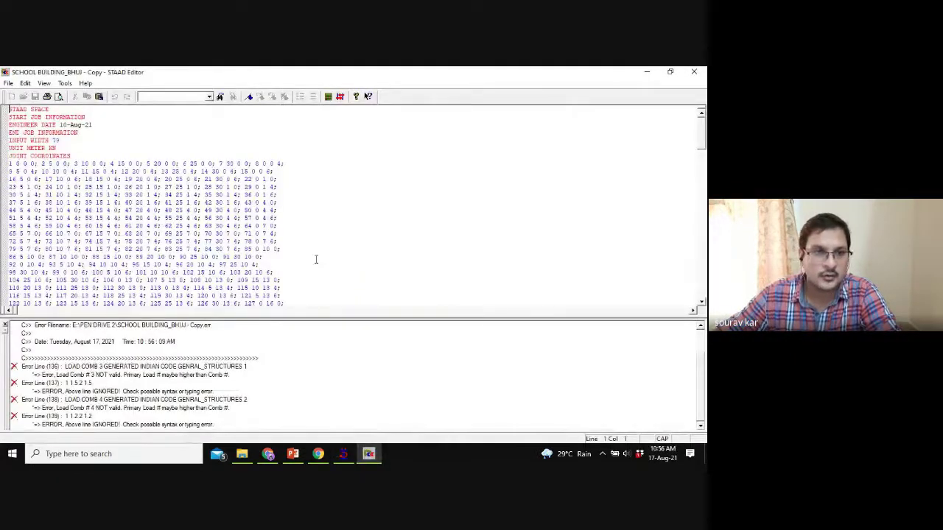
{"action": "scroll", "coordinate": [313, 254], "scroll_direction": "down", "scroll_amount": 20}
{"action": "left_click", "coordinate": [147, 368]}
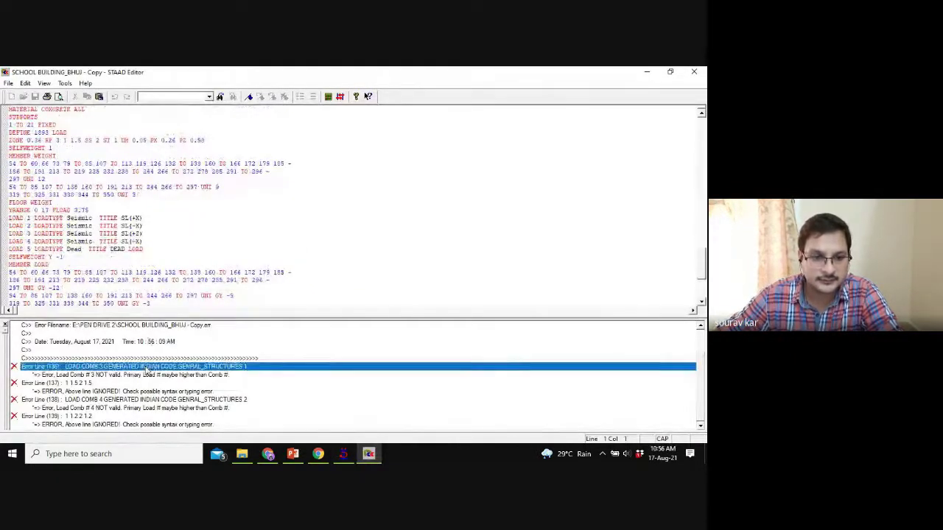
{"action": "scroll", "coordinate": [153, 283], "scroll_direction": "down", "scroll_amount": 6}
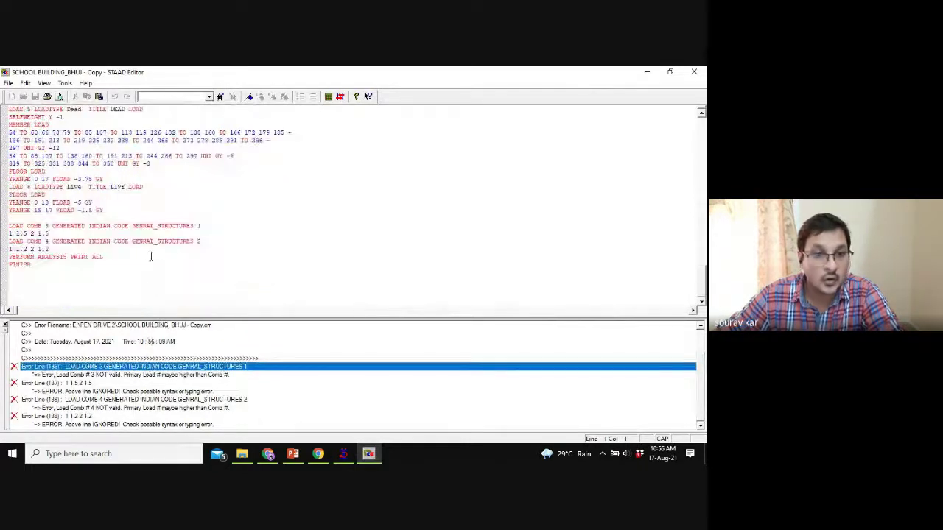
{"action": "left_click_drag", "start_coordinate": [5, 228], "coordinate": [147, 255]}
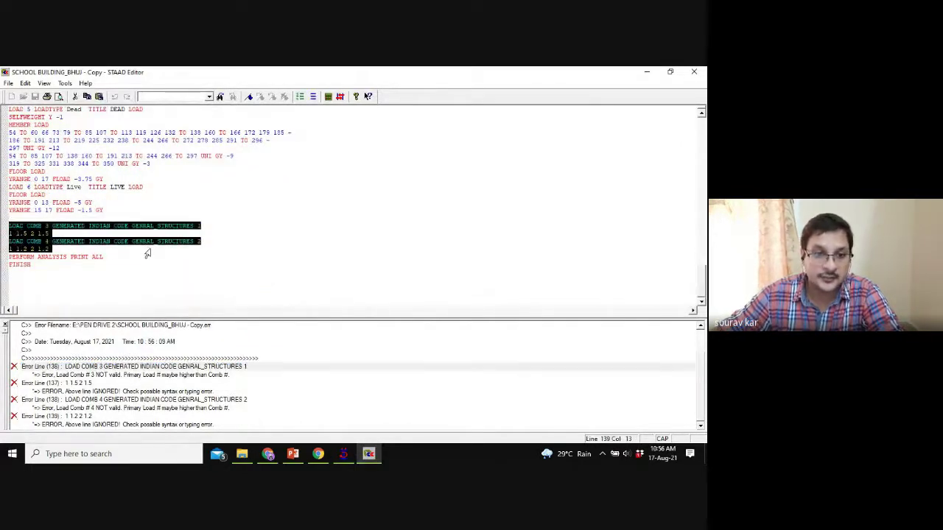
{"action": "key", "text": "Delete"}
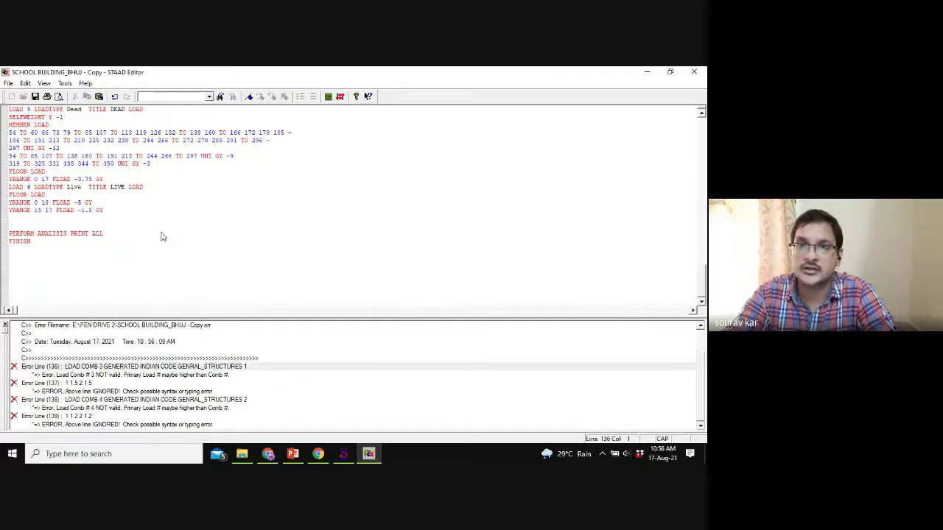
{"action": "key", "text": "BackSpace"}
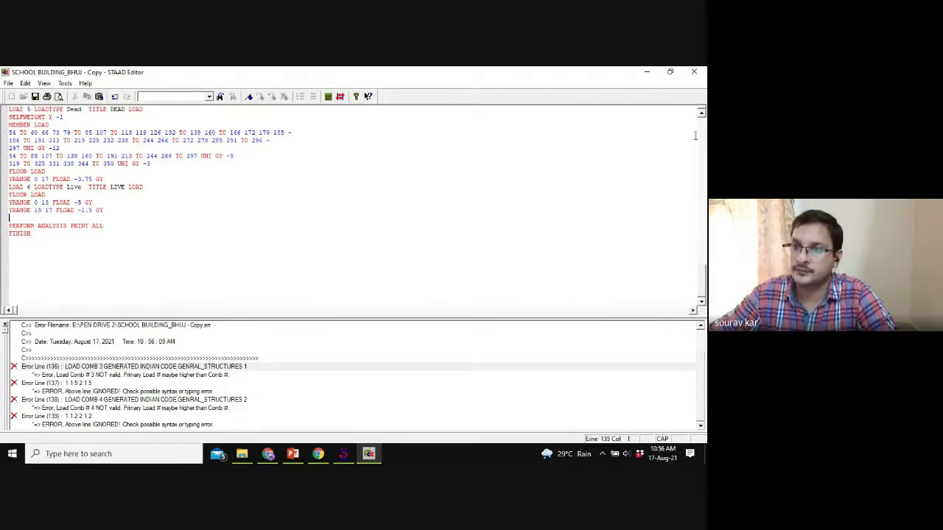
{"action": "left_click", "coordinate": [693, 72]}
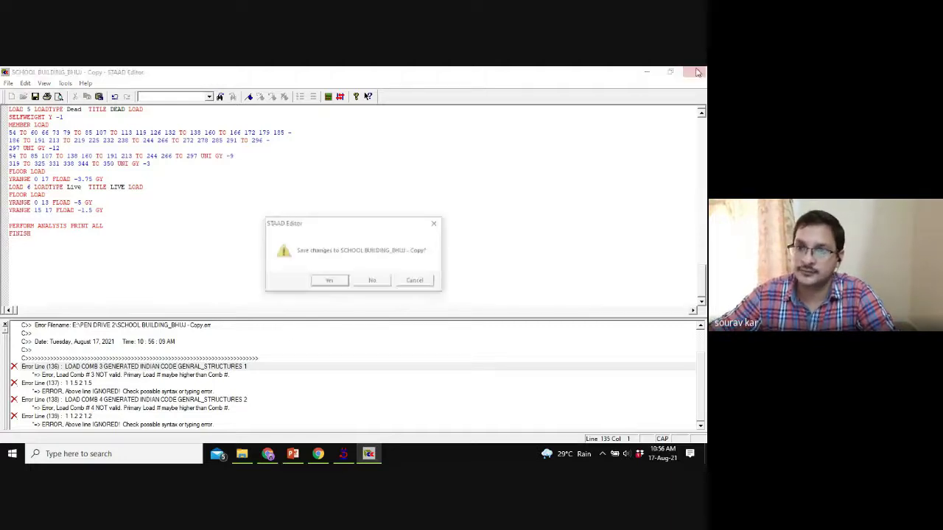
{"action": "left_click", "coordinate": [326, 283]}
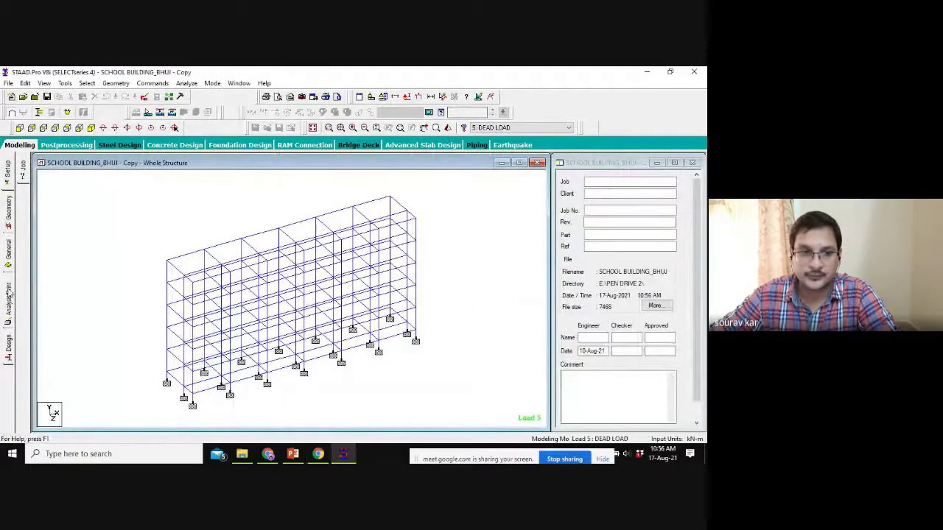
Reopen the Load & Definition settings and expand the Load Cases Details group.
{"action": "left_click", "coordinate": [8, 247]}
{"action": "left_click", "coordinate": [24, 294]}
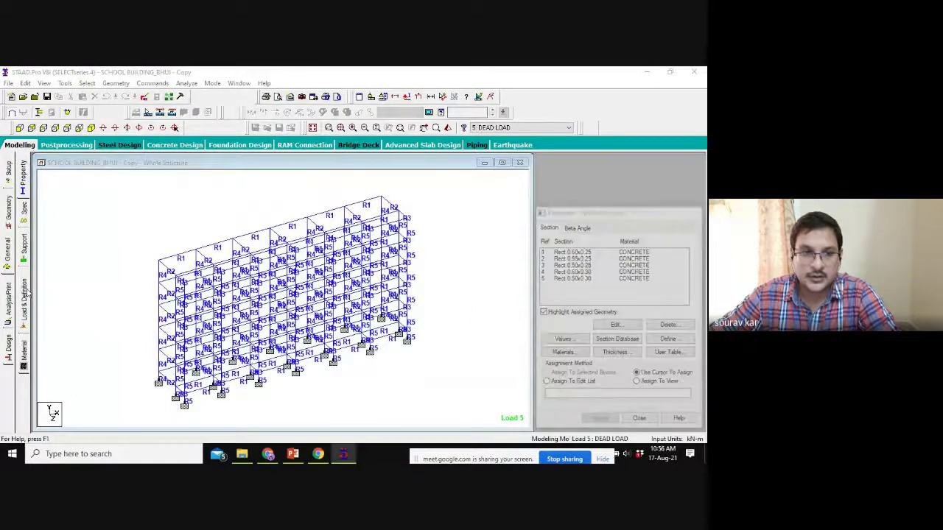
{"action": "left_click", "coordinate": [540, 179]}
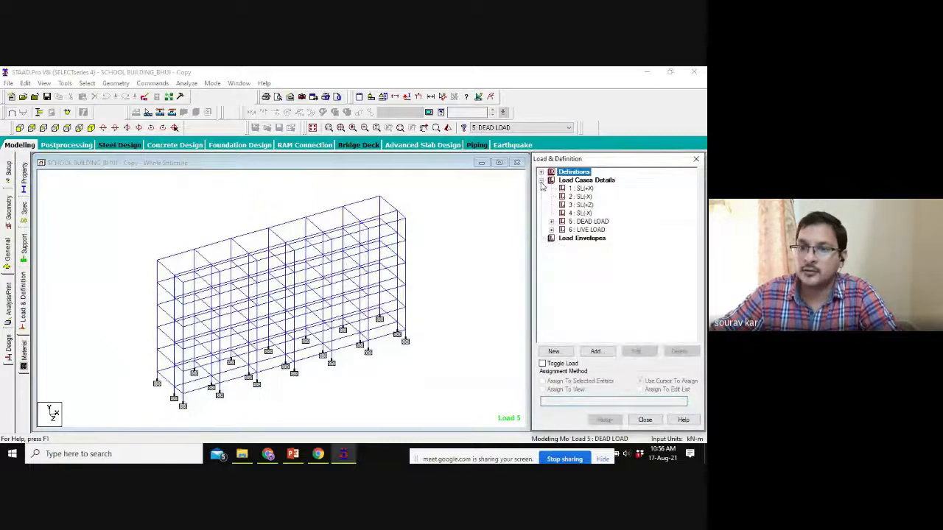
Add a seismic load in the X direction with factor 1 to load case 1, SL(+X).
{"action": "left_click", "coordinate": [590, 196]}
{"action": "left_click", "coordinate": [583, 189]}
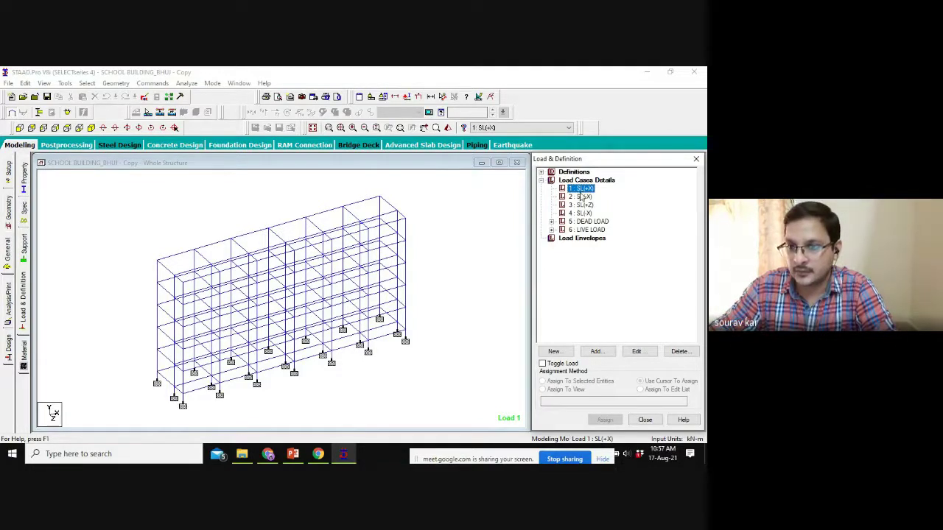
{"action": "left_click", "coordinate": [602, 354]}
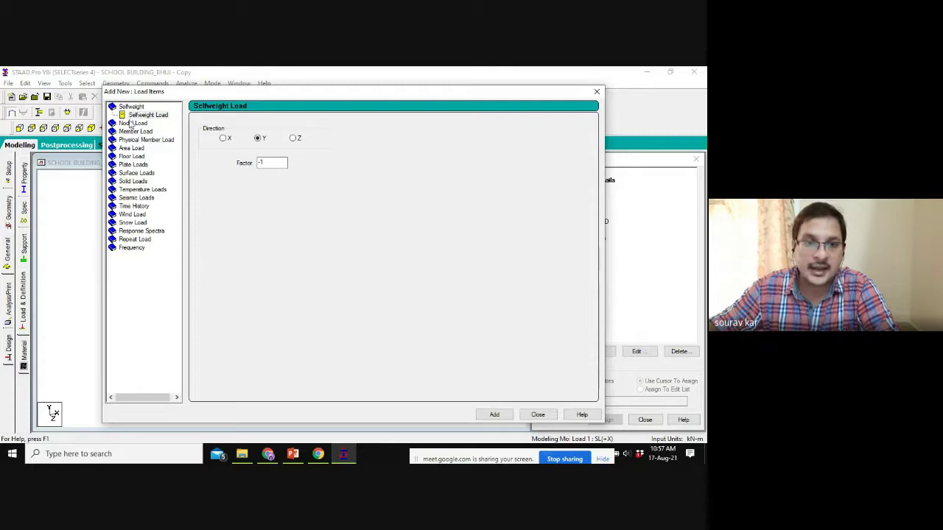
{"action": "left_click", "coordinate": [127, 198]}
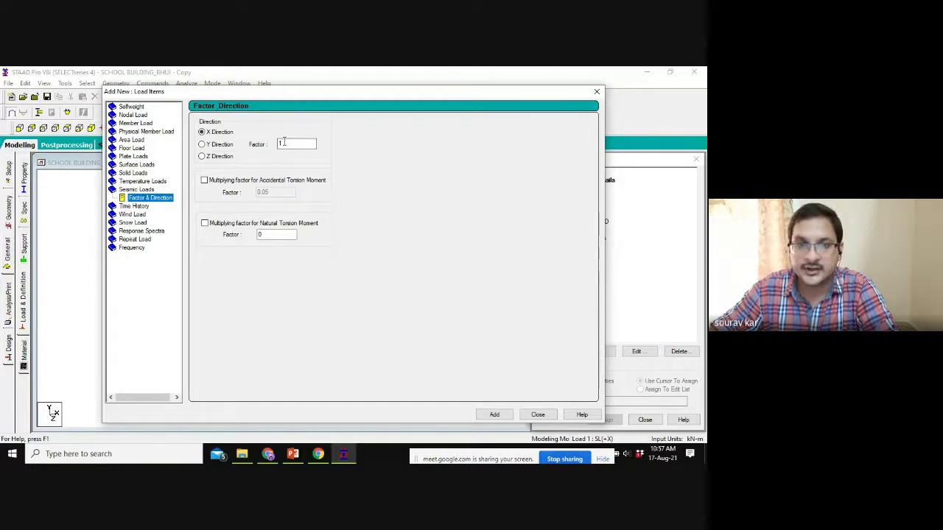
{"action": "left_click", "coordinate": [486, 418]}
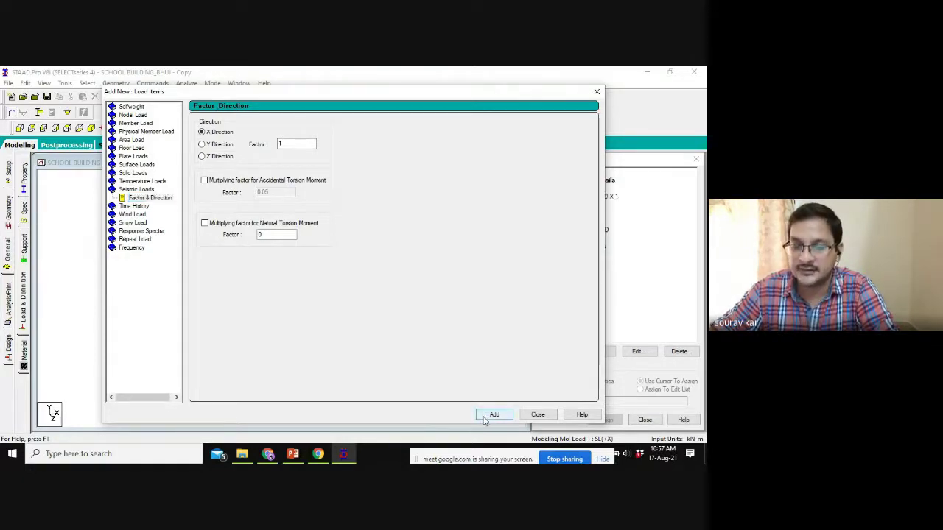
{"action": "left_click", "coordinate": [526, 417]}
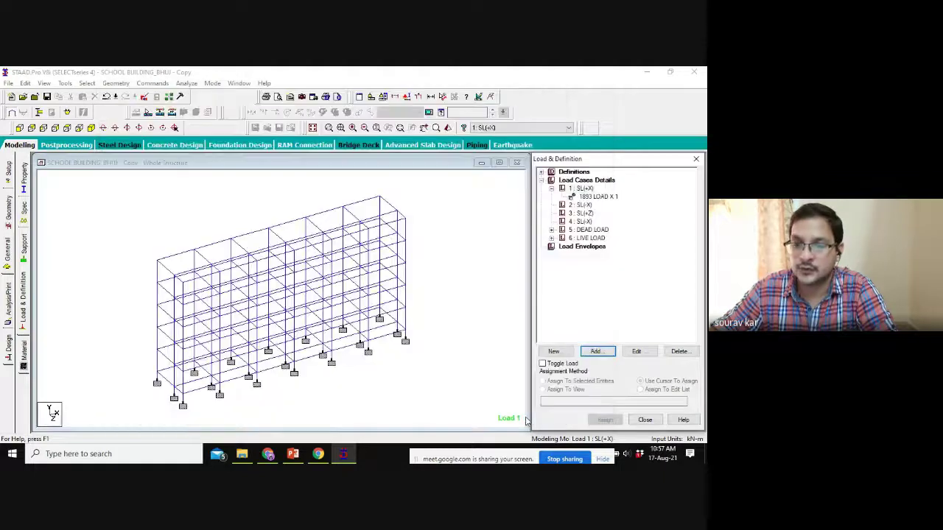
Add a seismic load in the X direction with factor -1 to load case 2, SL(-X).
{"action": "left_click", "coordinate": [582, 205]}
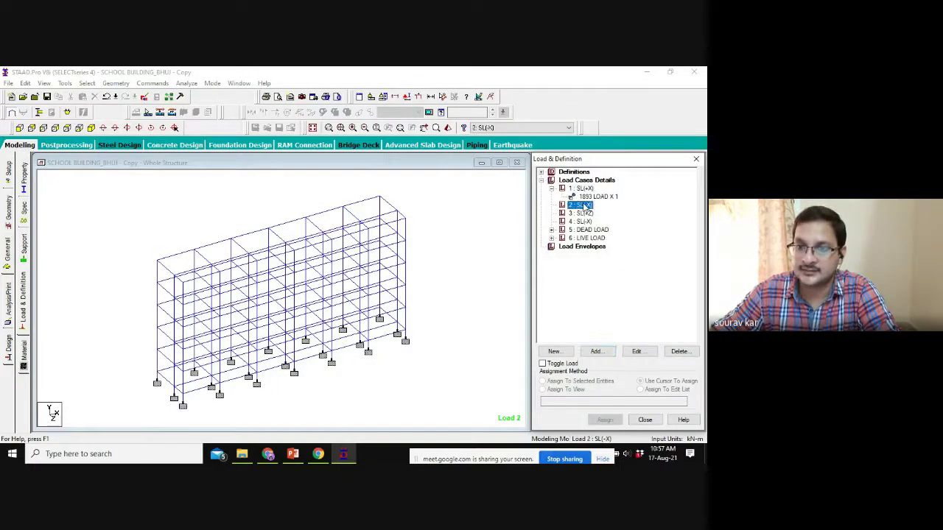
{"action": "left_click", "coordinate": [597, 352]}
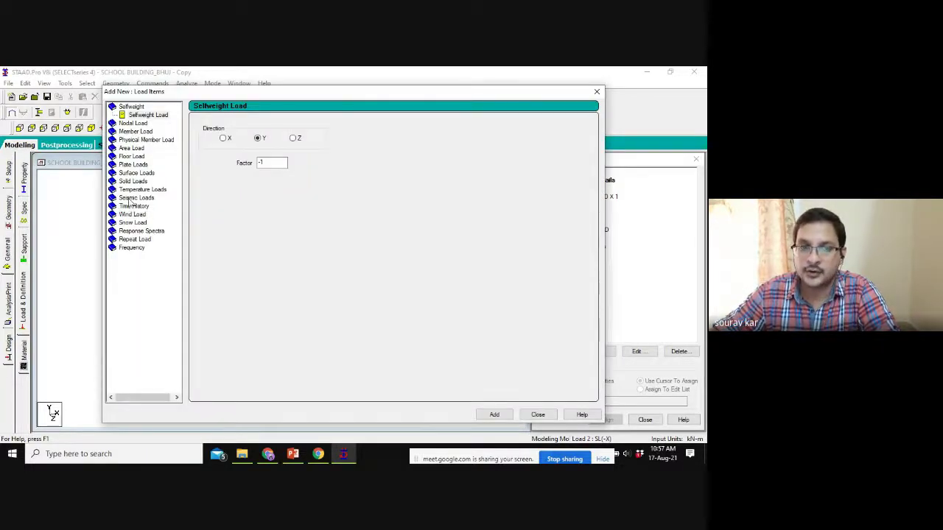
{"action": "left_click", "coordinate": [131, 198]}
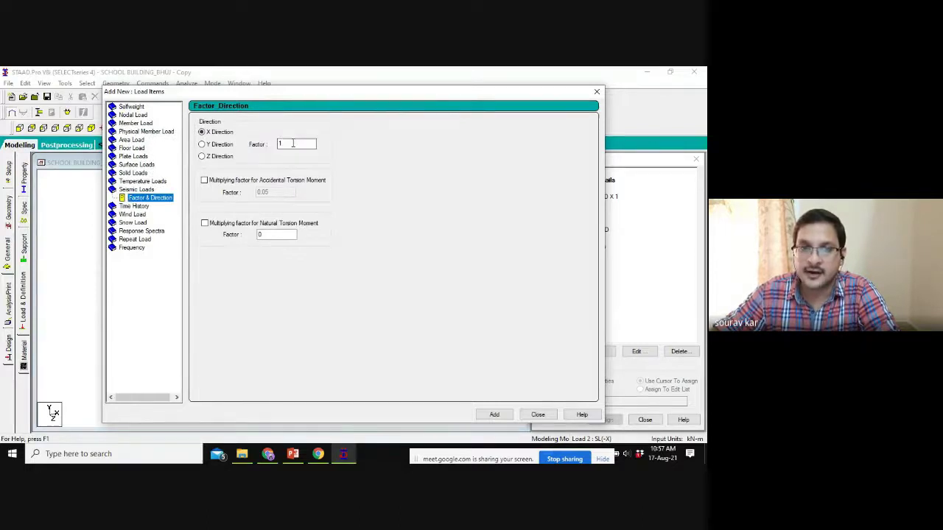
{"action": "left_click_drag", "start_coordinate": [292, 144], "coordinate": [268, 145]}
{"action": "key", "text": "BackSpace"}
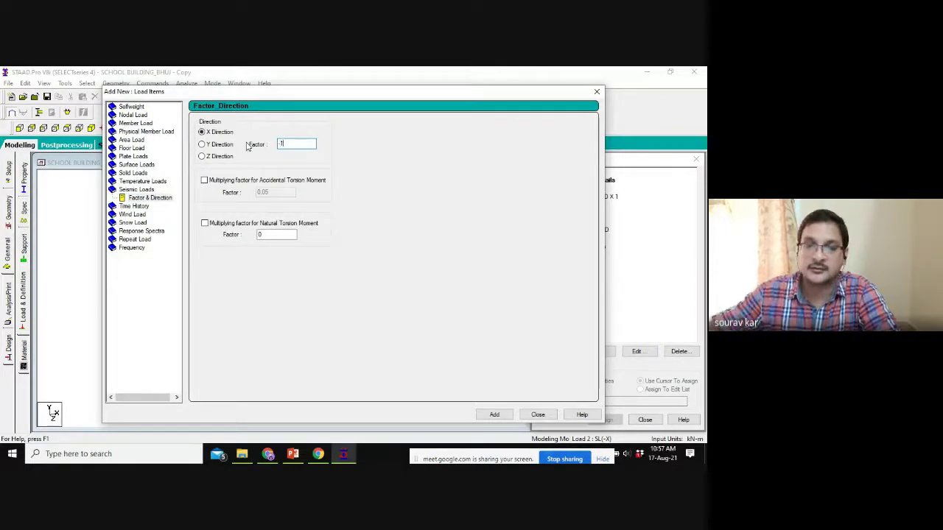
{"action": "left_click", "coordinate": [494, 414]}
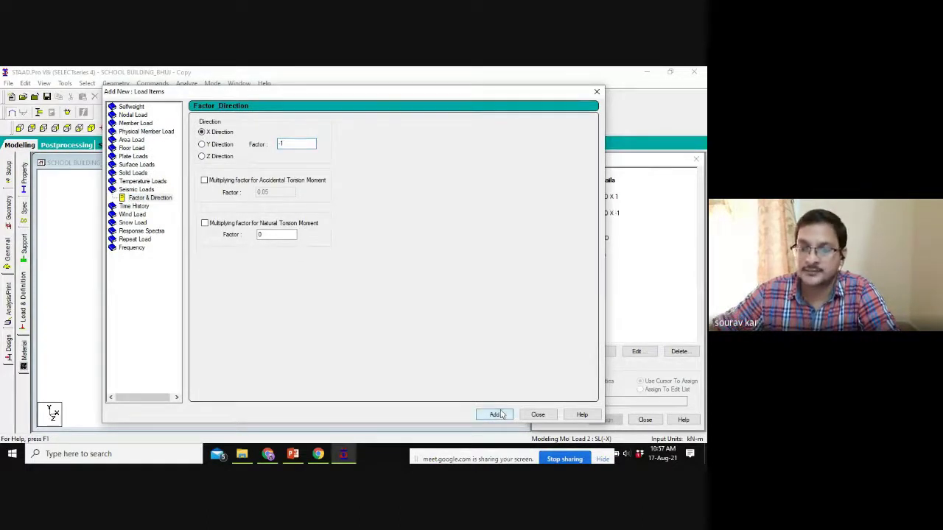
{"action": "left_click", "coordinate": [537, 417]}
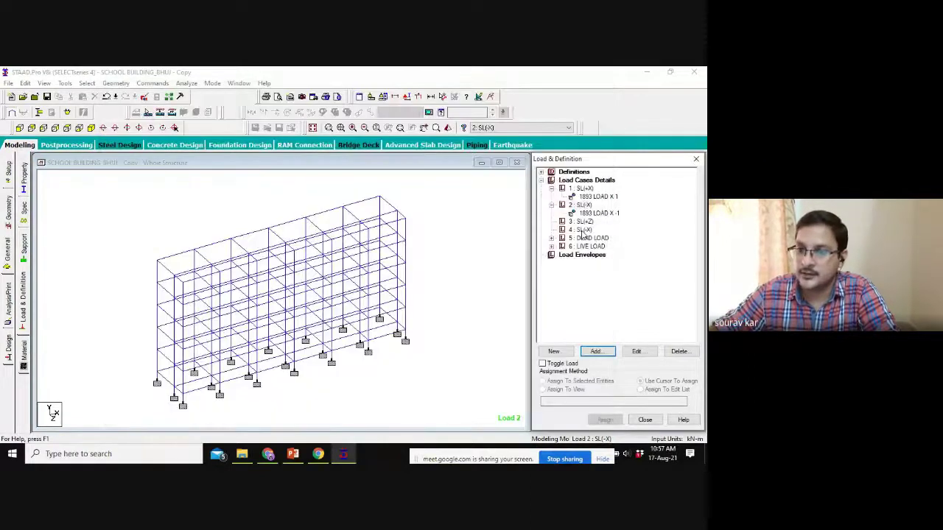
Add a seismic load in the Z direction with factor 1 to load case 3, SL(+Z).
{"action": "left_click", "coordinate": [580, 221]}
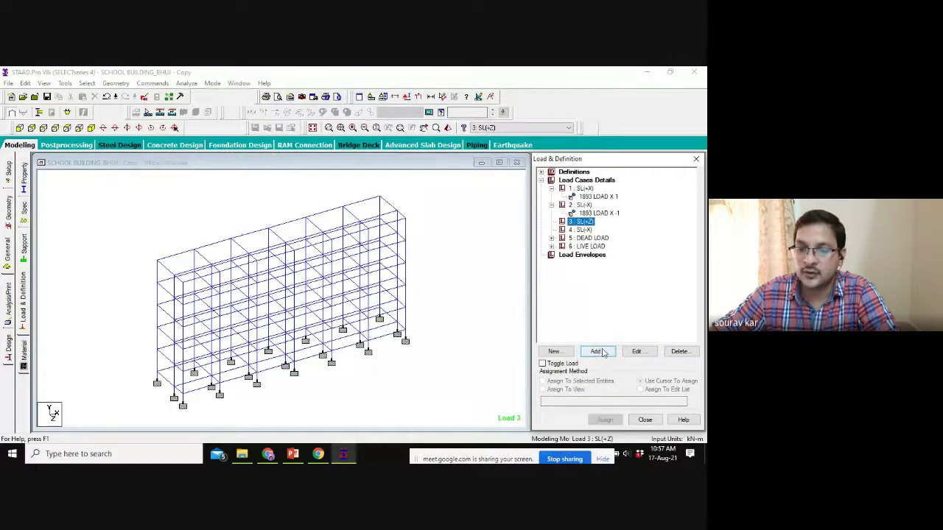
{"action": "left_click", "coordinate": [595, 351]}
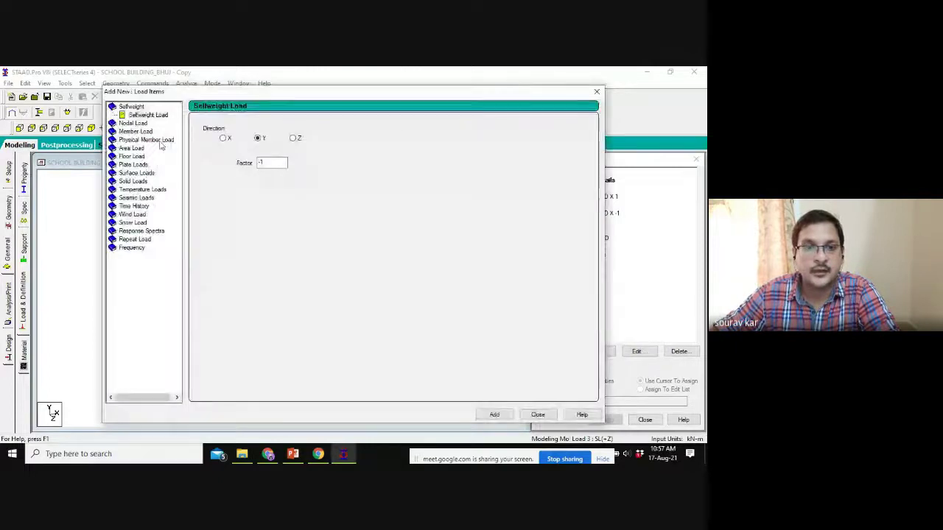
{"action": "left_click", "coordinate": [136, 197]}
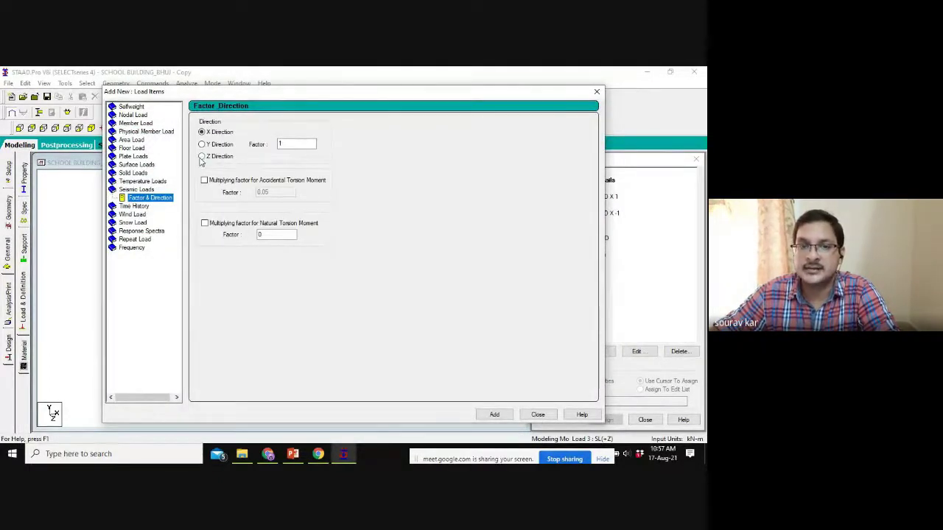
{"action": "left_click", "coordinate": [201, 156]}
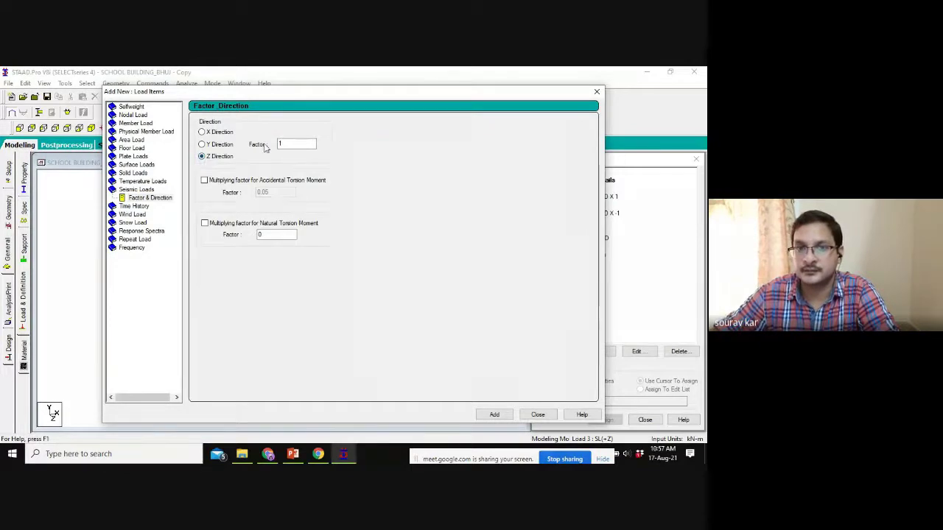
{"action": "left_click", "coordinate": [497, 415]}
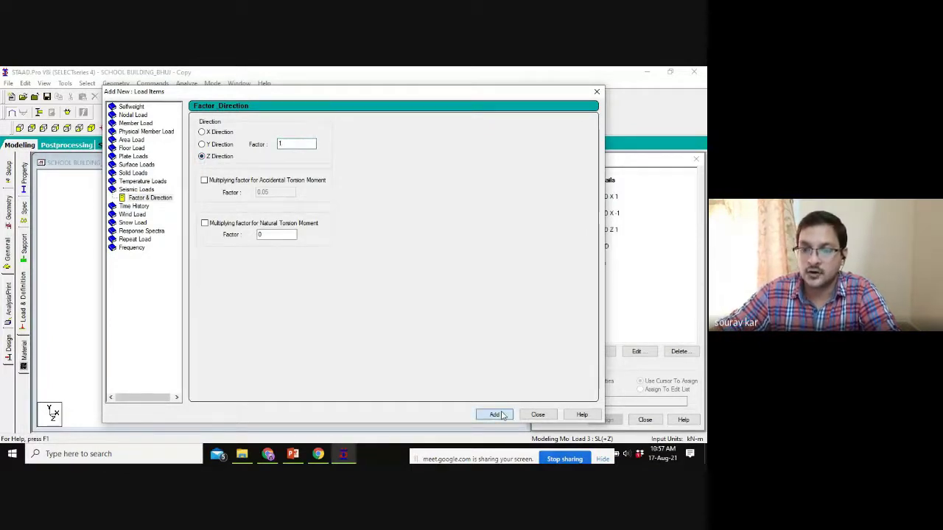
{"action": "left_click", "coordinate": [537, 415]}
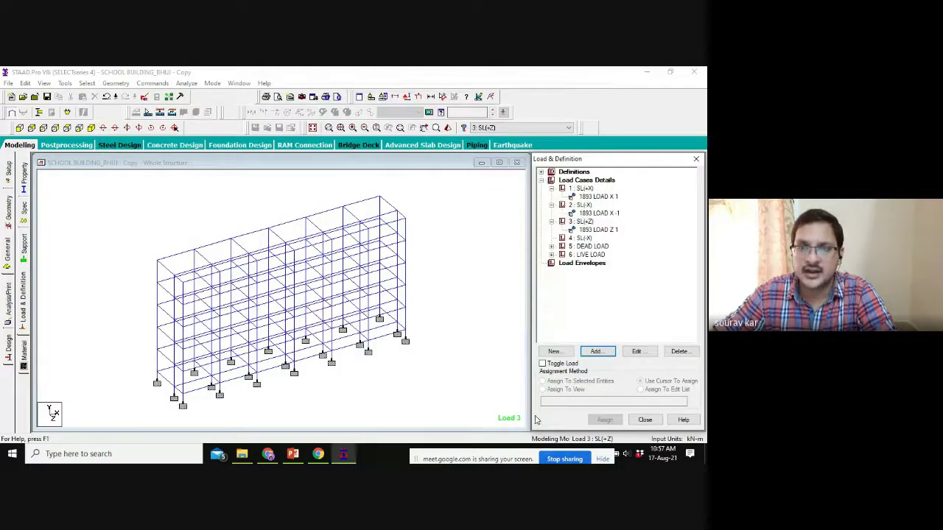
Correct the title of primary load case 4 to SL(-Z).
{"action": "left_click", "coordinate": [580, 238]}
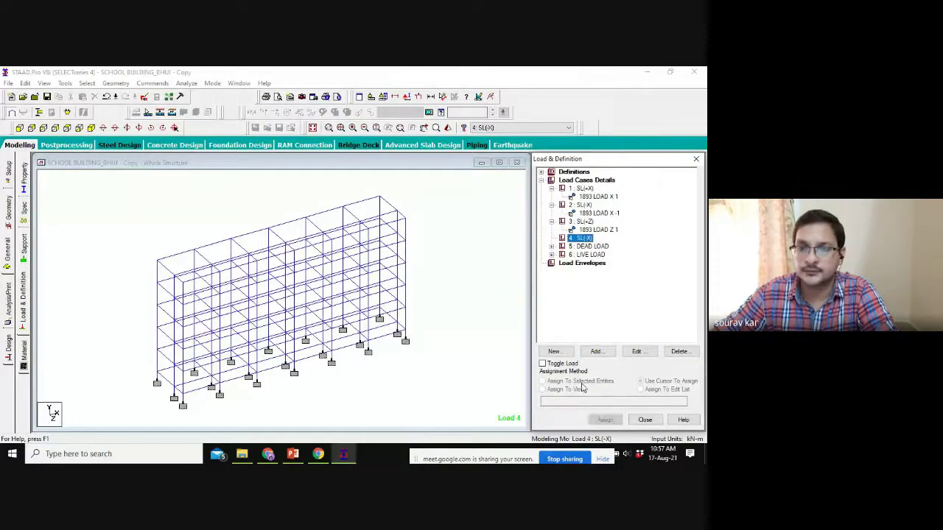
{"action": "double_click", "coordinate": [582, 239]}
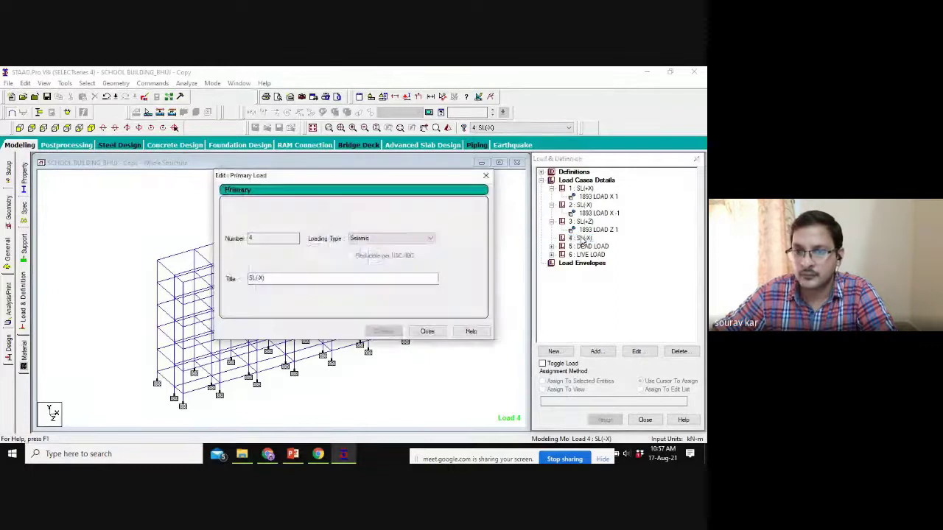
{"action": "left_click", "coordinate": [273, 280]}
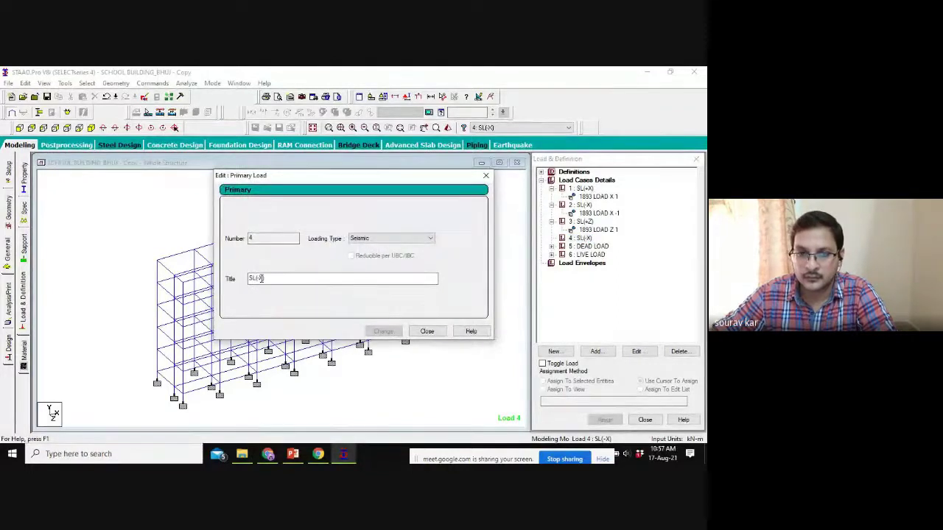
{"action": "key", "text": "BackSpace"}
{"action": "key", "text": "BackSpace"}
{"action": "type", "text": "Z)"}
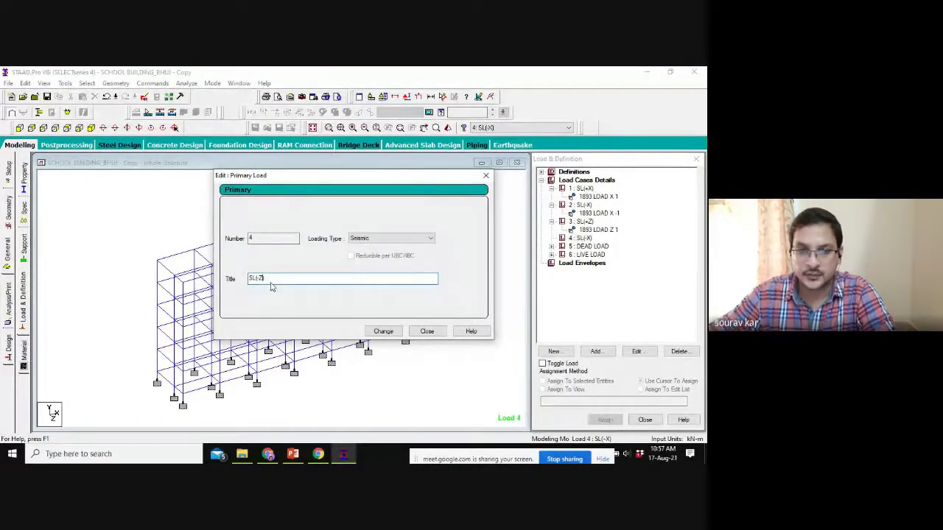
{"action": "left_click", "coordinate": [381, 331]}
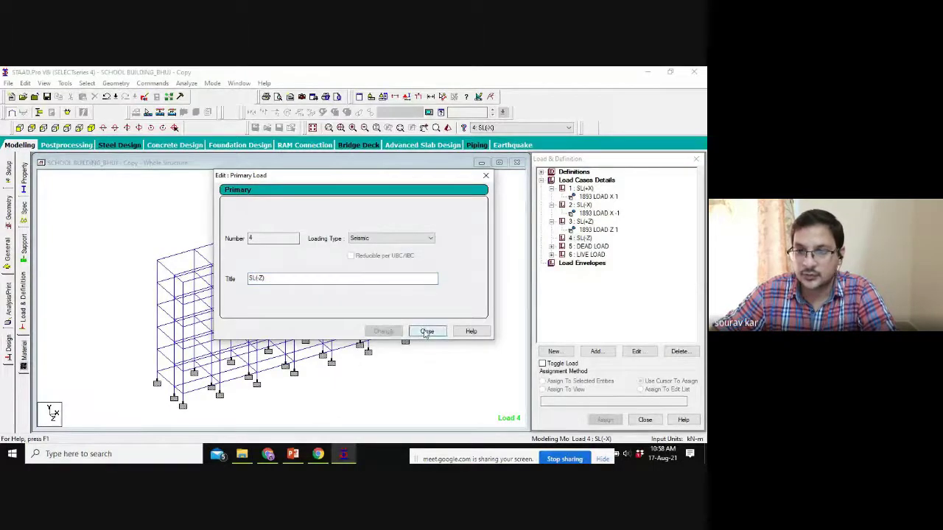
{"action": "left_click", "coordinate": [426, 331]}
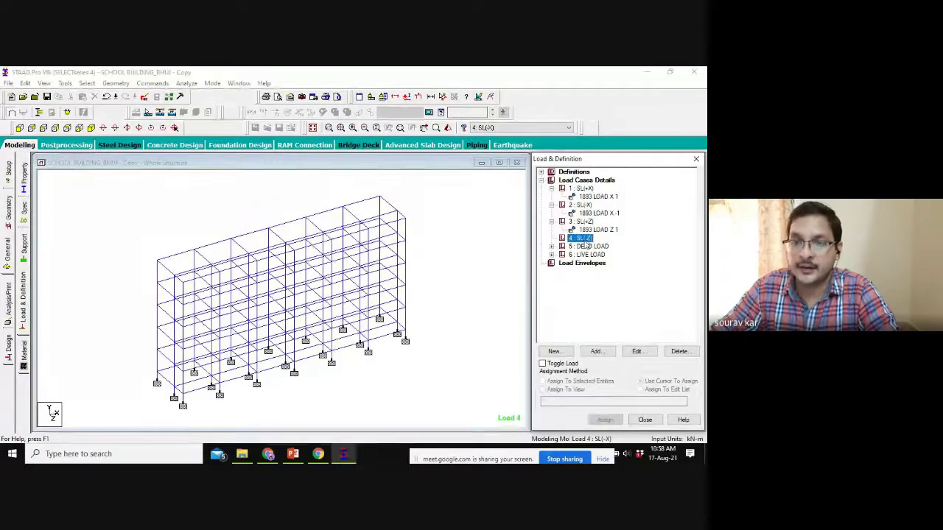
Add a seismic load in the Z direction with factor -1 to load case 4, SL(-Z).
{"action": "left_click", "coordinate": [595, 351]}
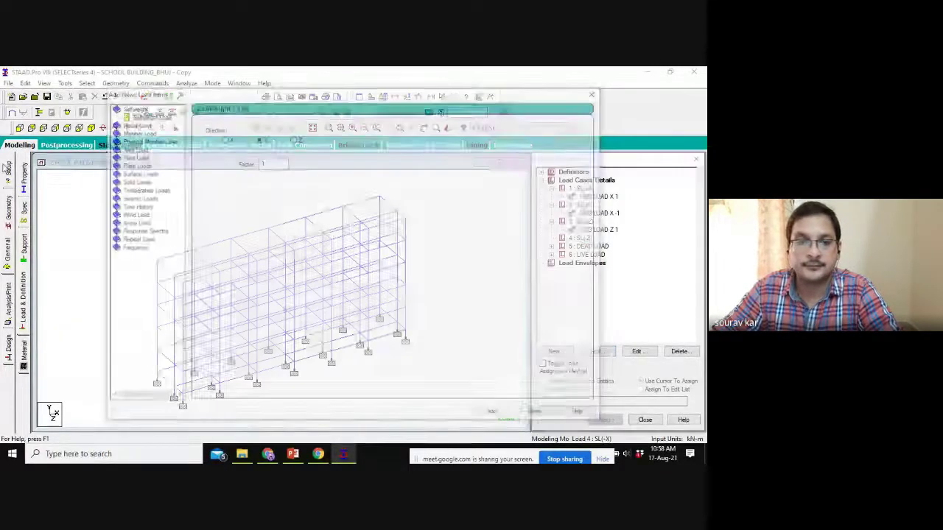
{"action": "left_click", "coordinate": [130, 198]}
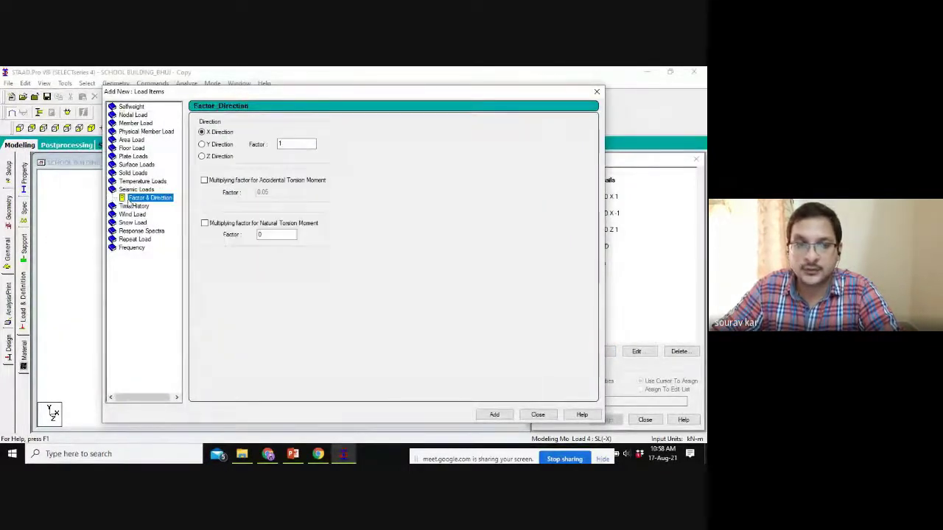
{"action": "left_click", "coordinate": [202, 157]}
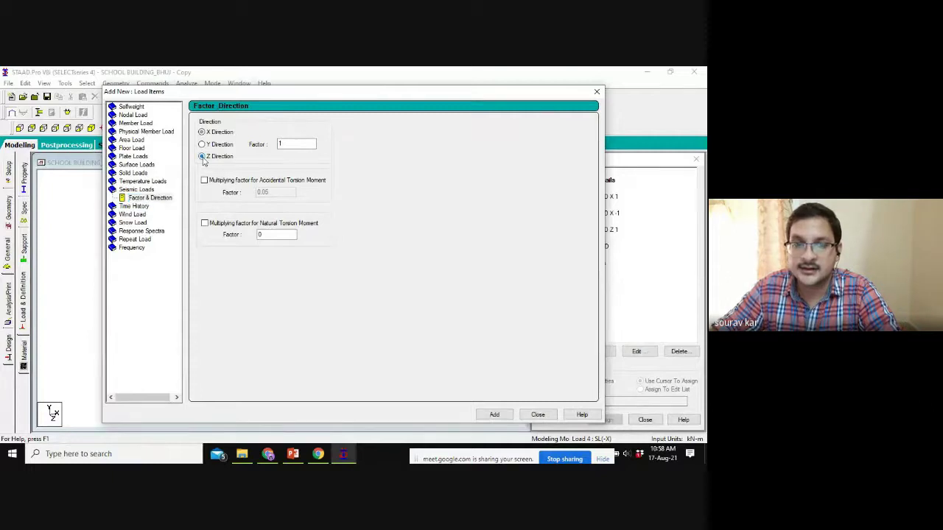
{"action": "left_click", "coordinate": [295, 145]}
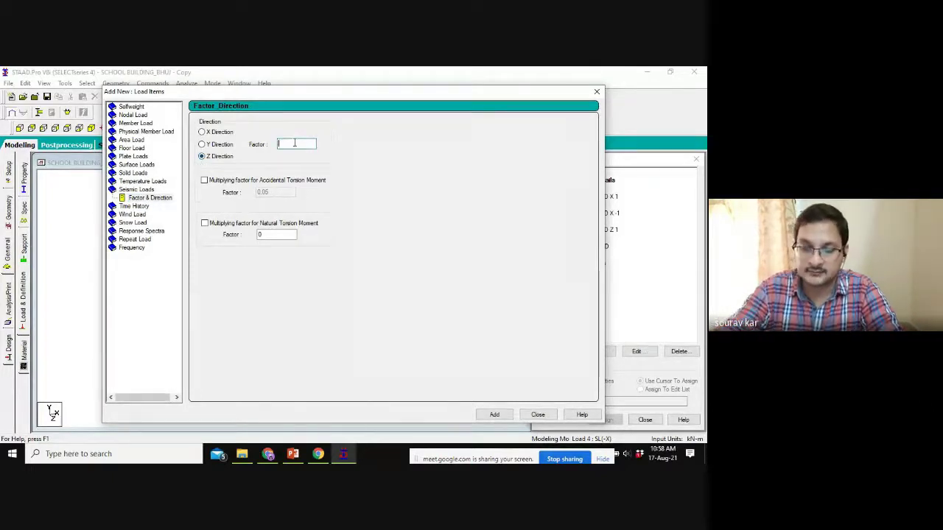
{"action": "type", "text": "-1"}
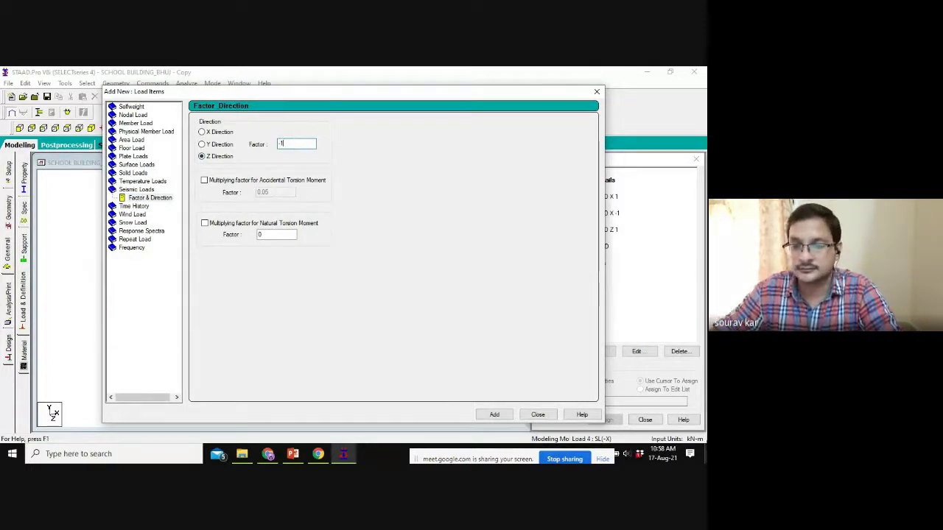
{"action": "left_click", "coordinate": [495, 415]}
{"action": "left_click", "coordinate": [530, 416]}
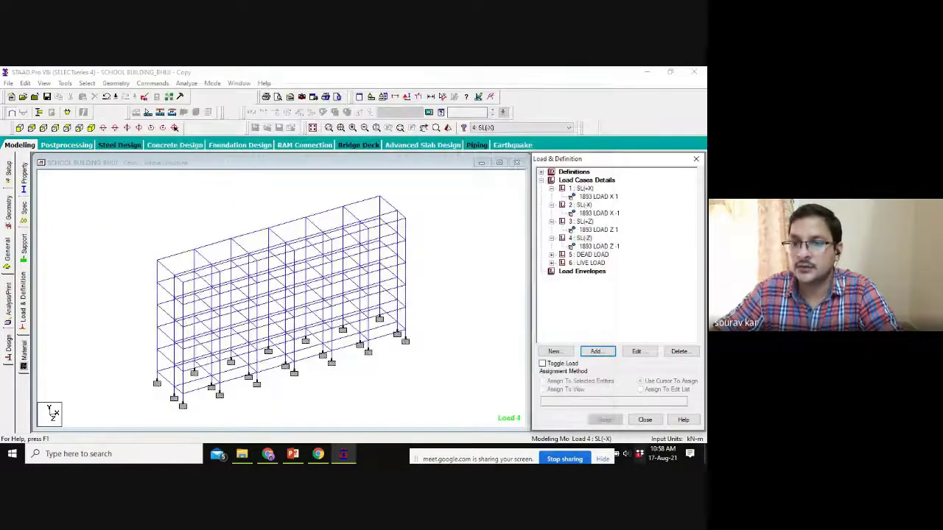
Review the directional seismic load cases and the direction and factor of their assigned load items.
{"action": "left_click", "coordinate": [593, 197]}
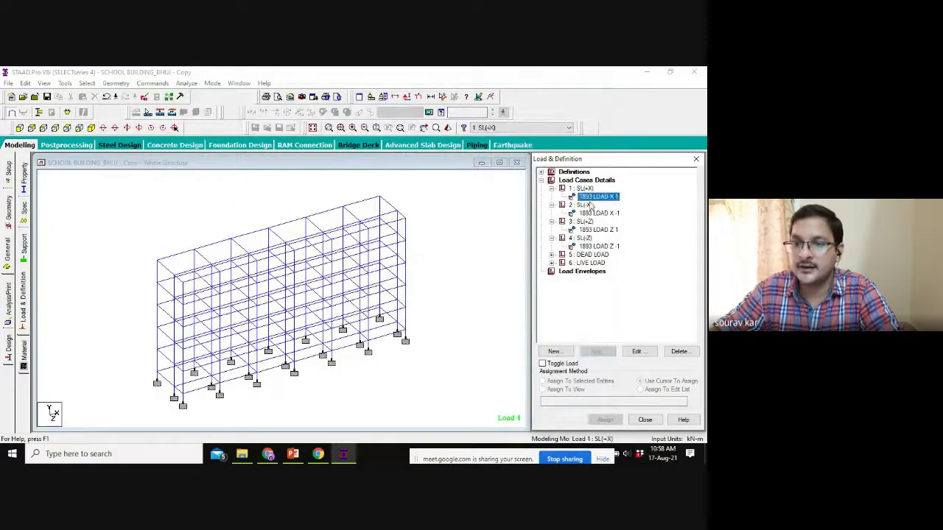
{"action": "left_click", "coordinate": [591, 213]}
{"action": "left_click", "coordinate": [596, 197]}
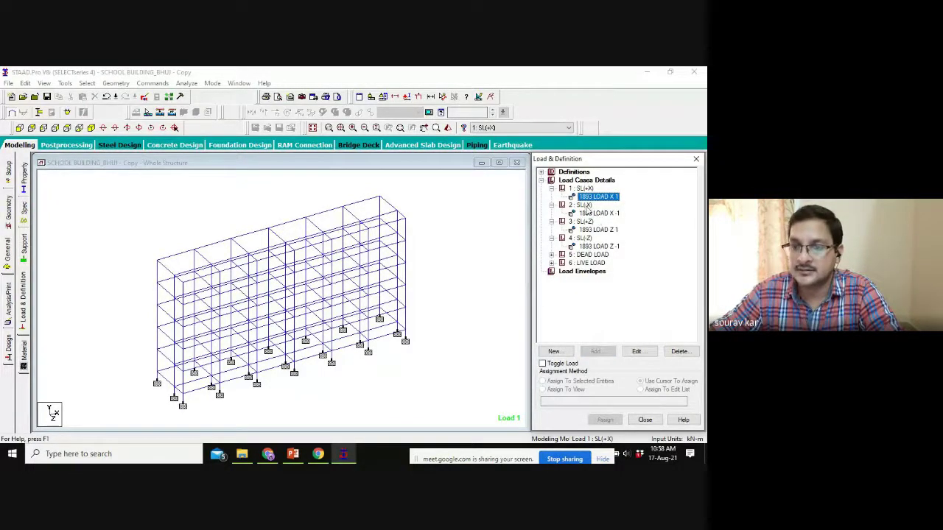
{"action": "left_click", "coordinate": [585, 206]}
{"action": "left_click", "coordinate": [587, 222]}
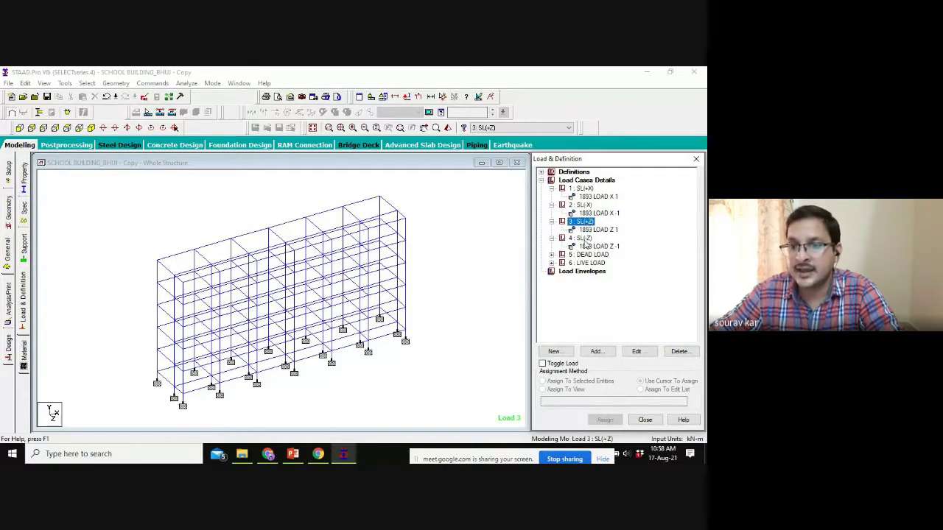